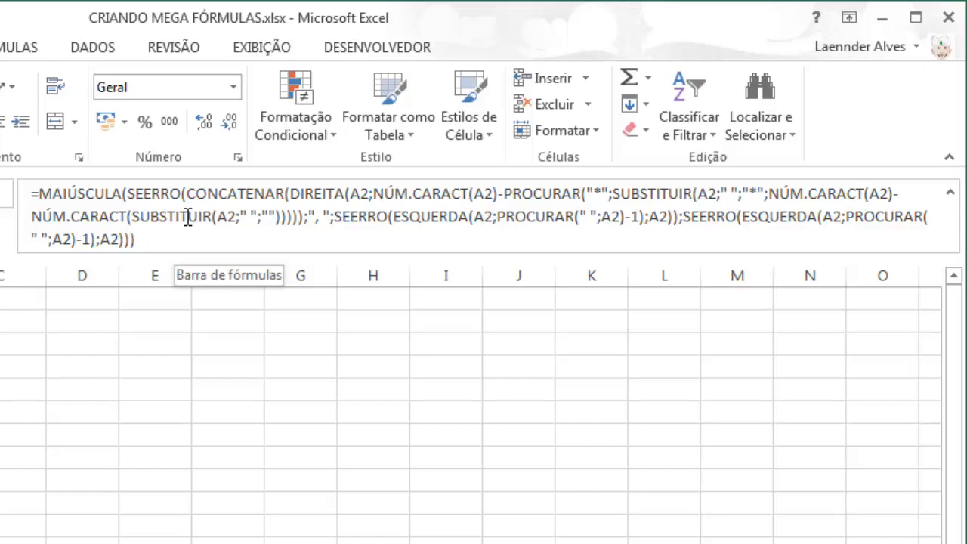
# Examine the formula in B2 of the Exemplo sheet and compare the full names in column A with the CARTÃO DE VOO entries in column B
pyautogui.click(163, 239)
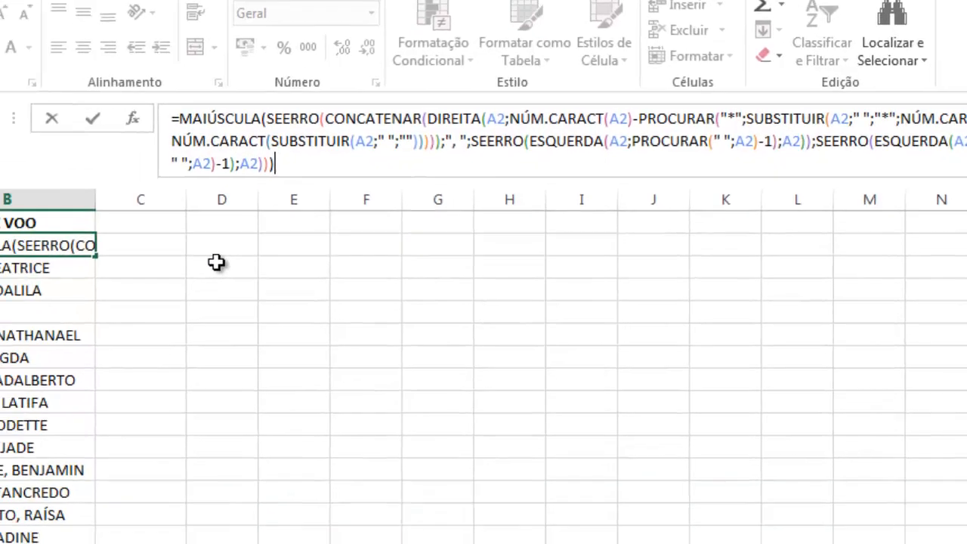
pyautogui.hotkey('ctrl', 'Return')
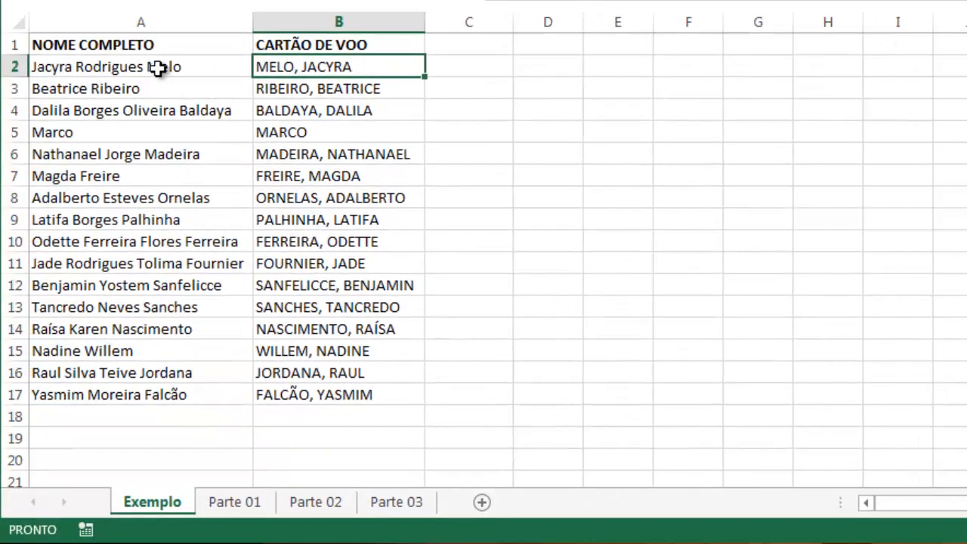
pyautogui.click(157, 66)
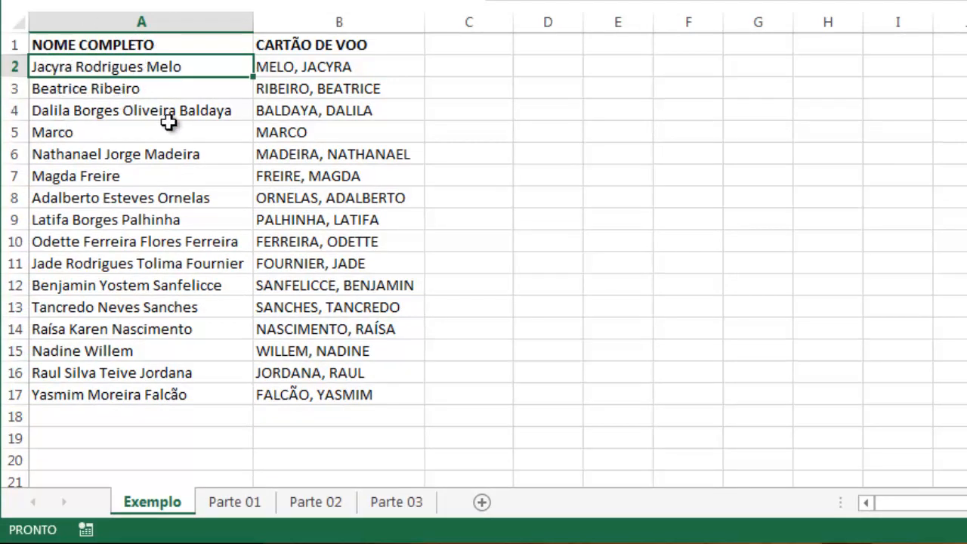
pyautogui.click(94, 132)
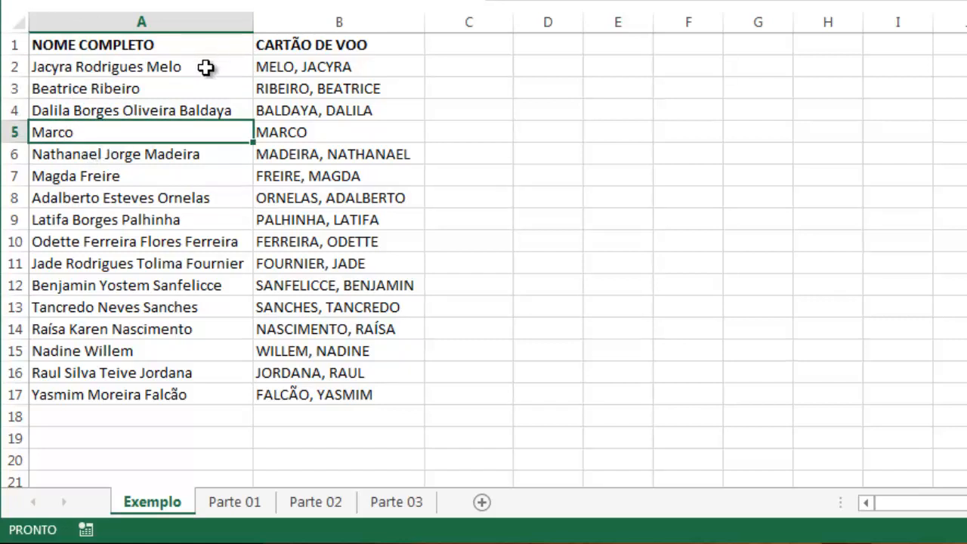
pyautogui.click(278, 67)
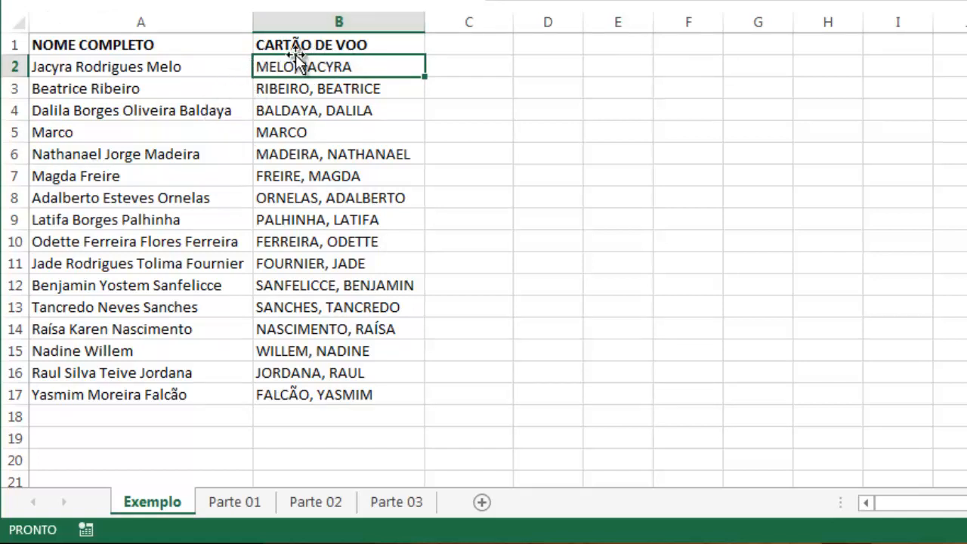
pyautogui.click(190, 70)
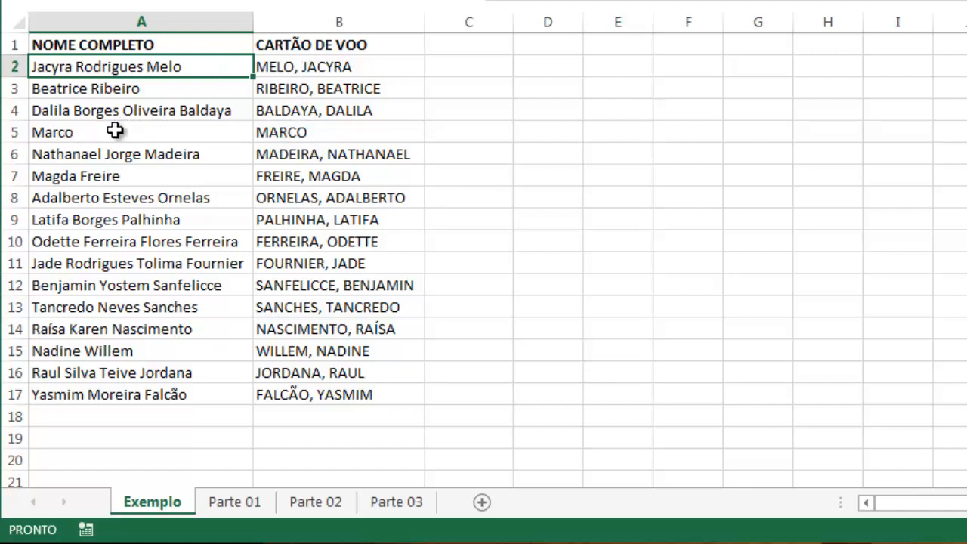
pyautogui.click(73, 138)
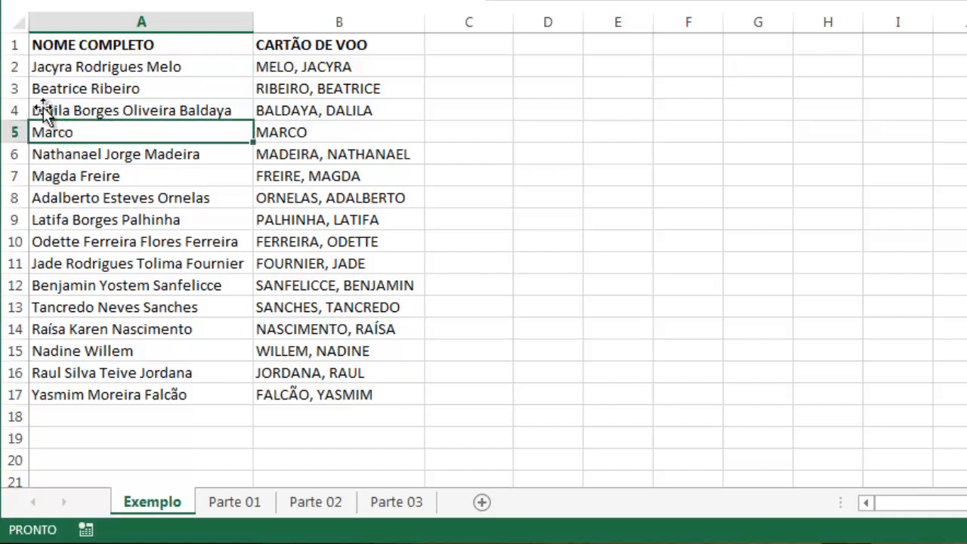
pyautogui.click(302, 136)
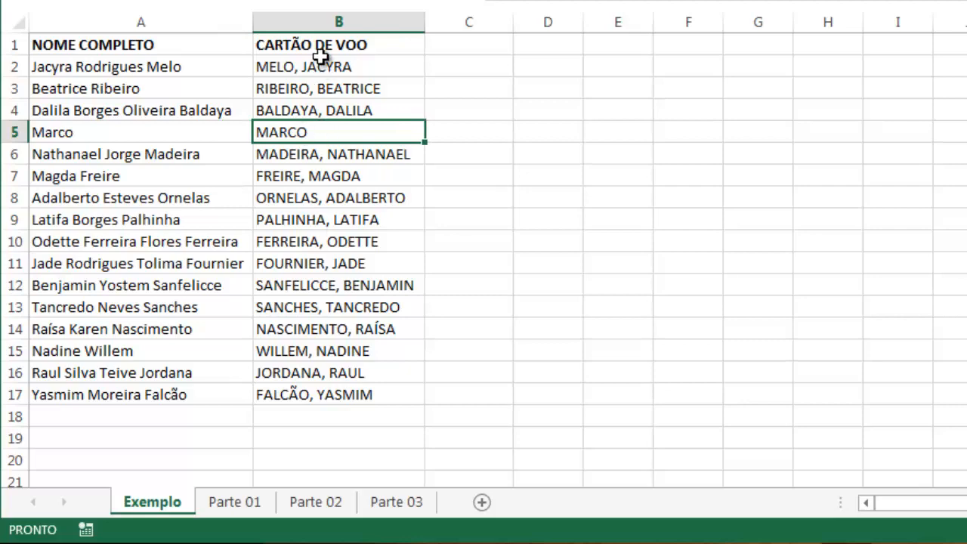
pyautogui.click(322, 68)
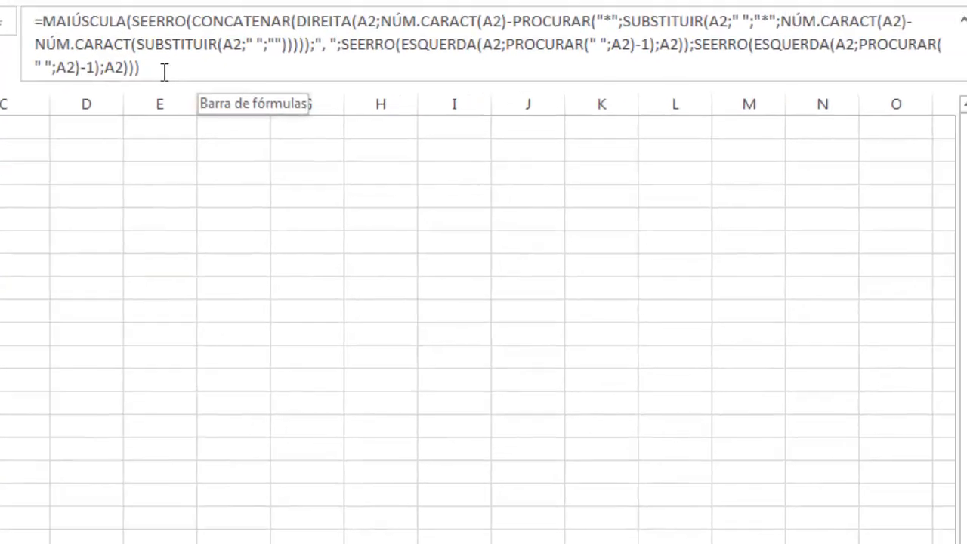
# Examine the nested functions in B2's formula, from MAIÚSCULA, SEERRO and CONCATENAR to DIREITA, NÚM.CARACT and PROCURAR, leaving it unedited
pyautogui.moveTo(148, 70); pyautogui.dragTo(20, 26)
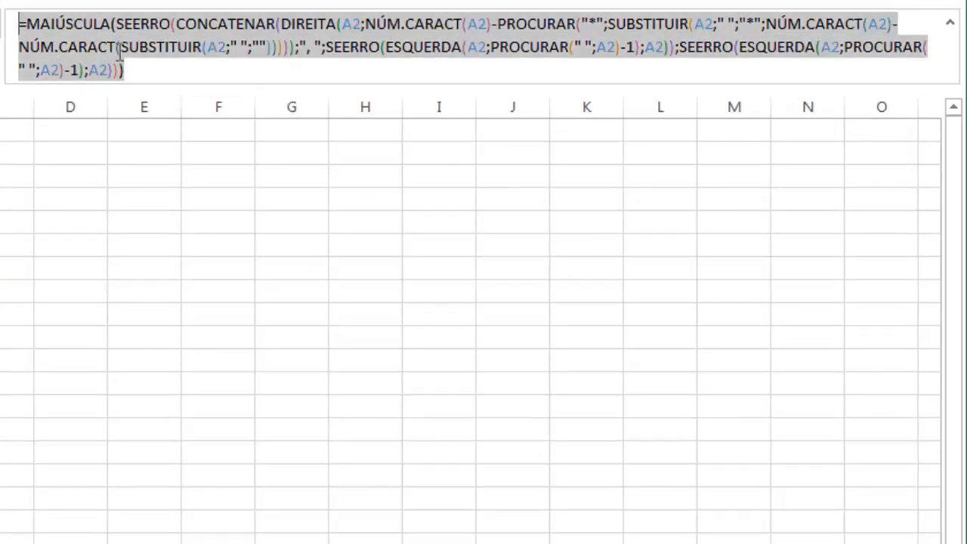
pyautogui.click(118, 51)
pyautogui.click(67, 26)
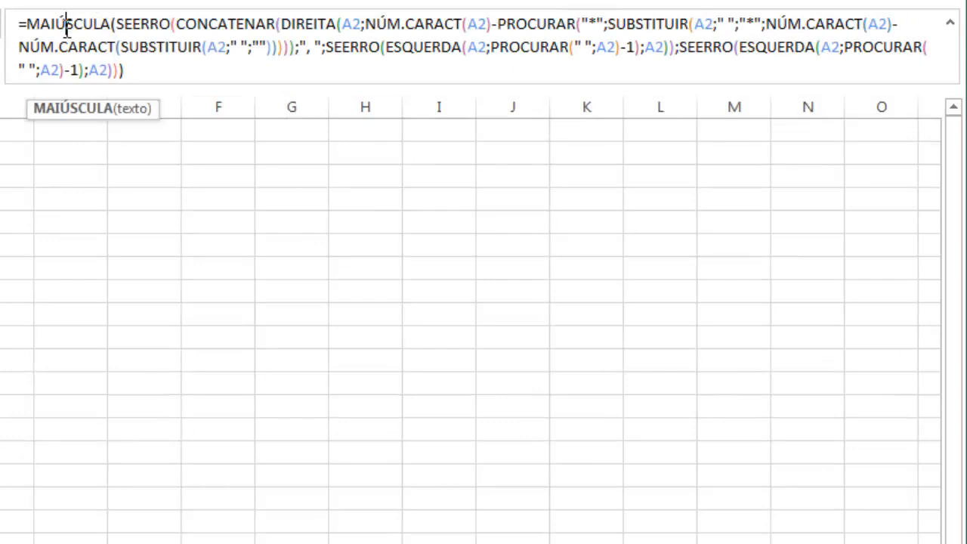
pyautogui.click(134, 22)
pyautogui.click(208, 23)
pyautogui.click(321, 23)
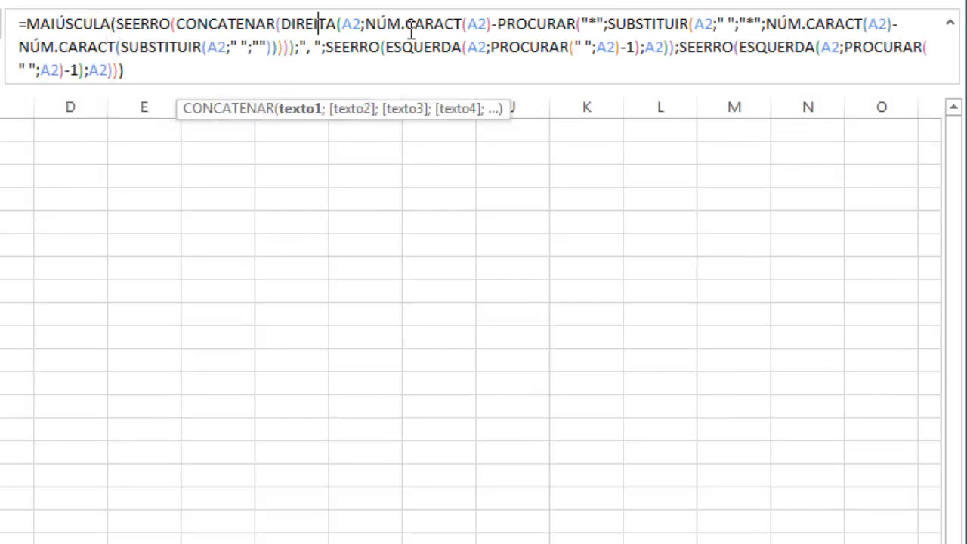
pyautogui.click(406, 23)
pyautogui.click(527, 27)
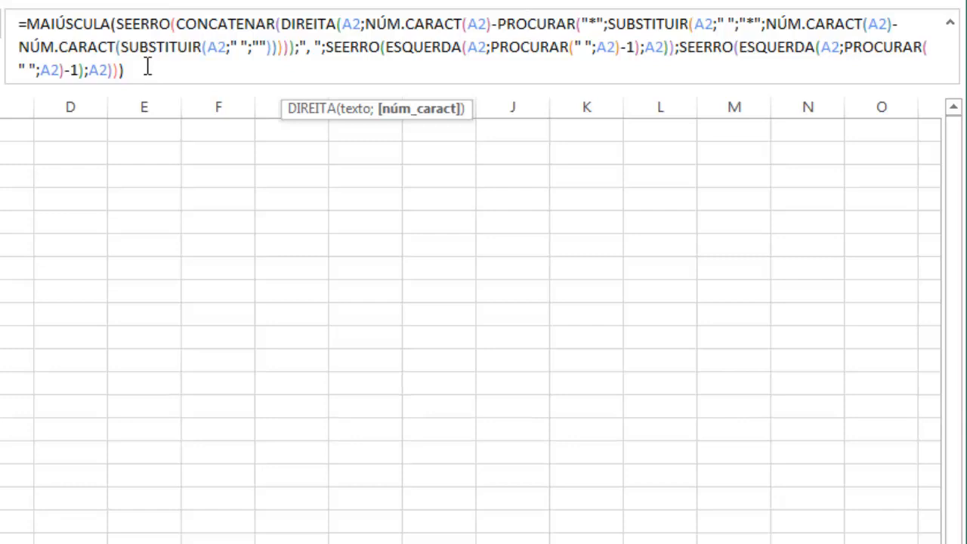
pyautogui.press('Escape')
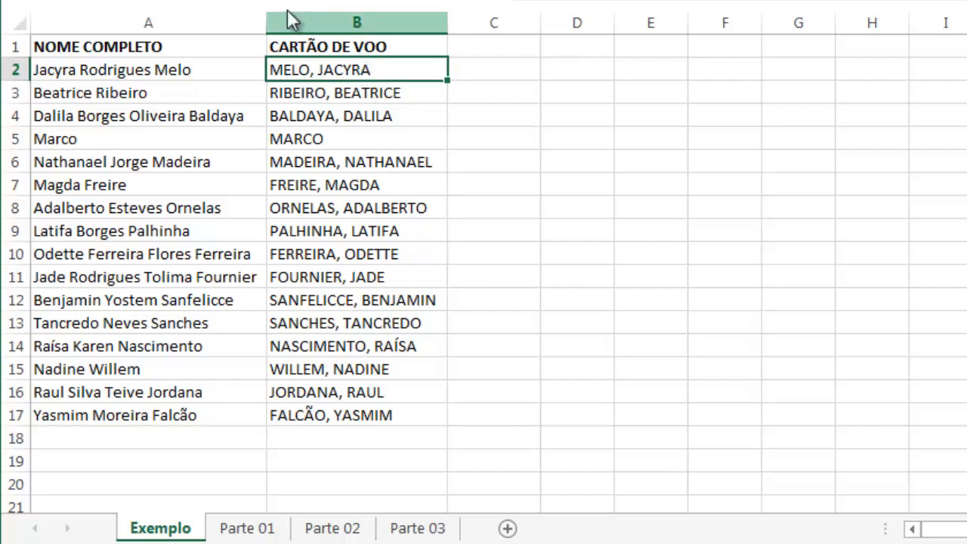
pyautogui.click(183, 70)
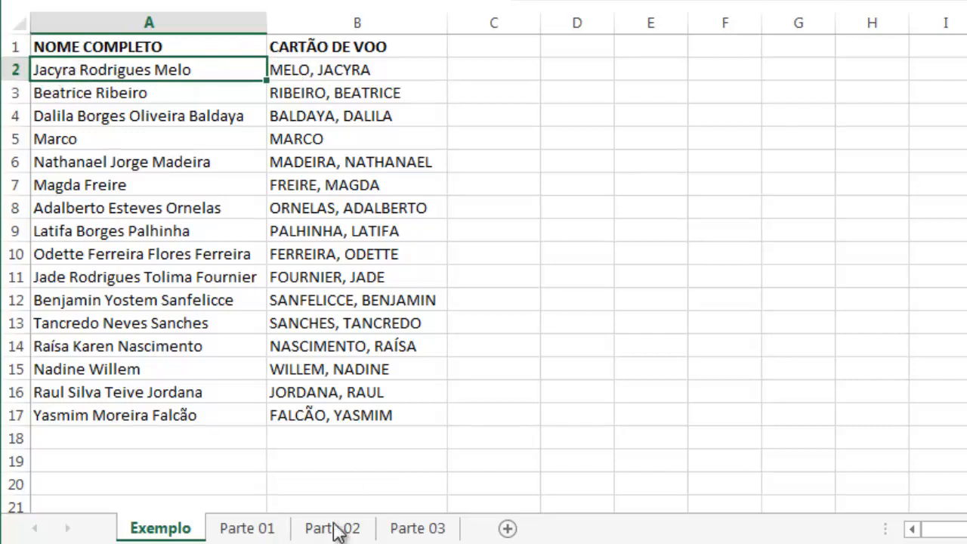
# On the Parte 01 sheet, enter =PROCURAR(" ";C4) in C5 to find the position of the first space
pyautogui.click(269, 528)
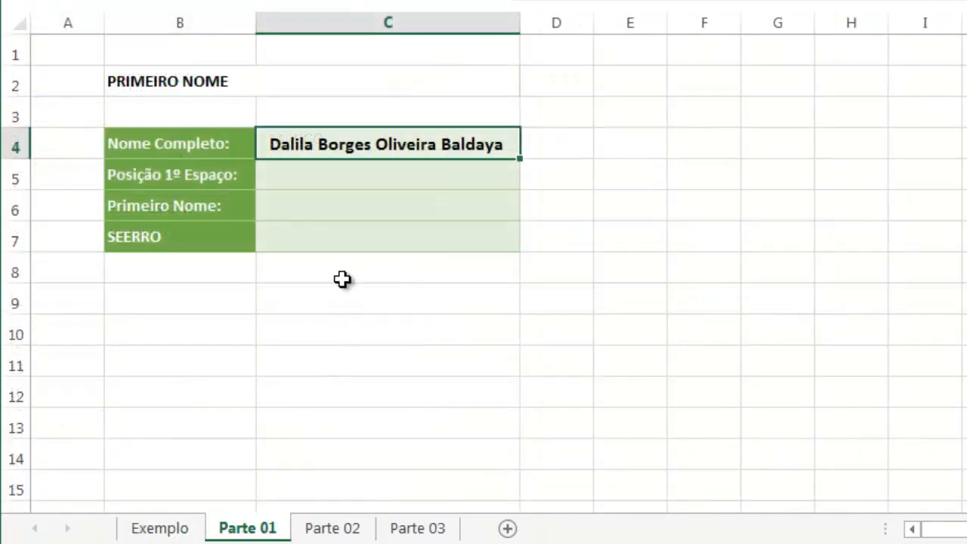
pyautogui.click(315, 175)
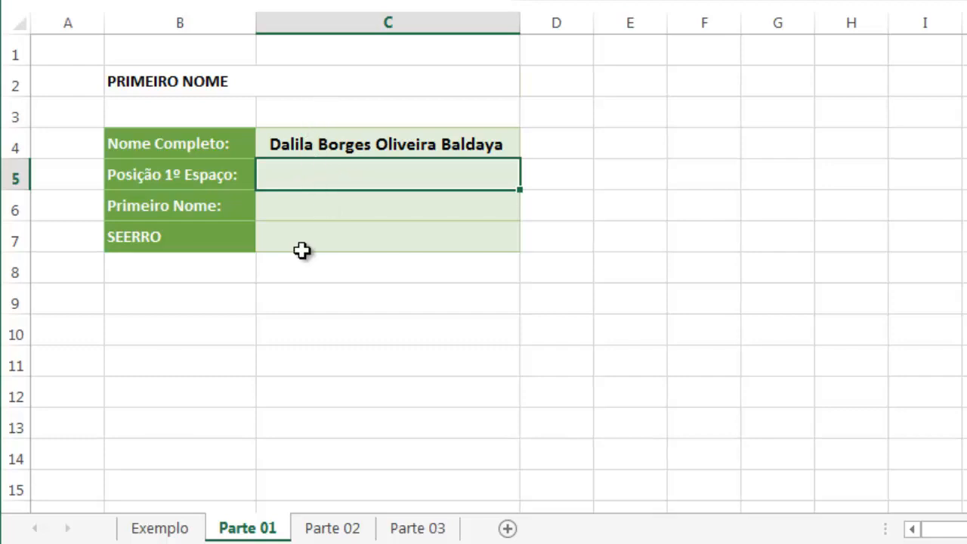
pyautogui.write('=PROCU')
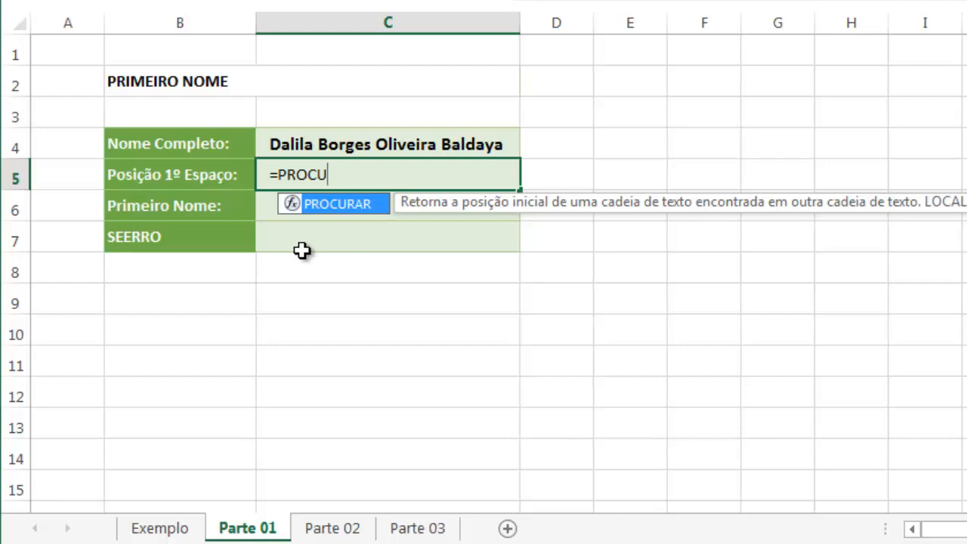
pyautogui.press('Tab')
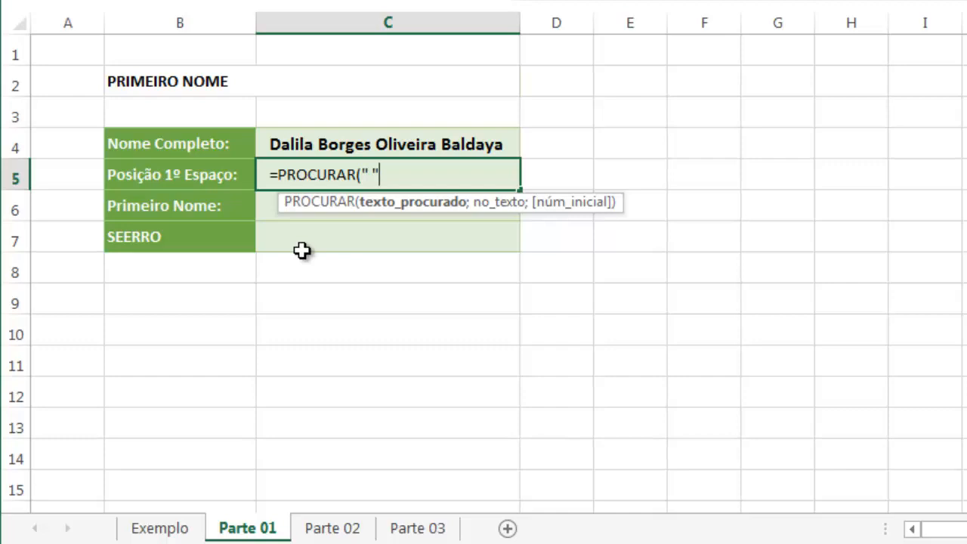
pyautogui.write('" ";')
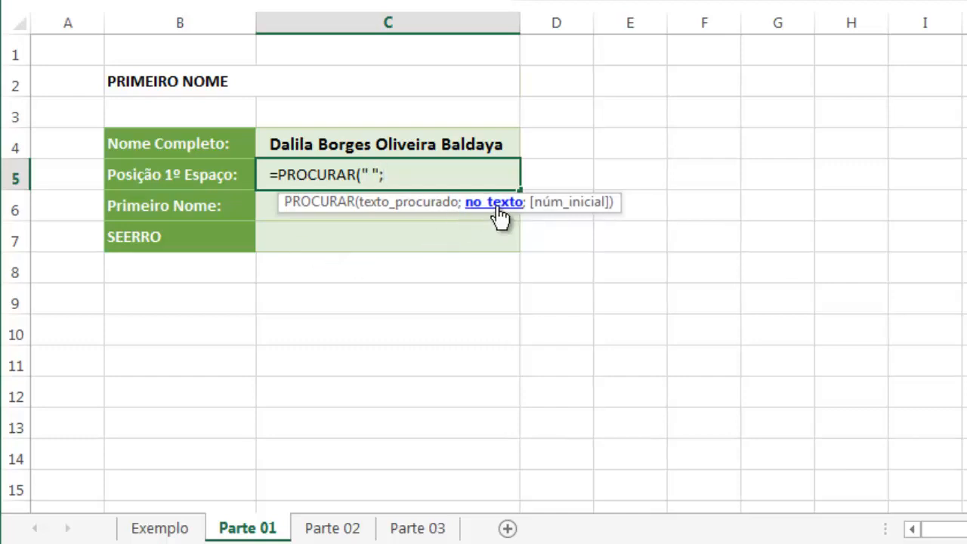
pyautogui.click(346, 141)
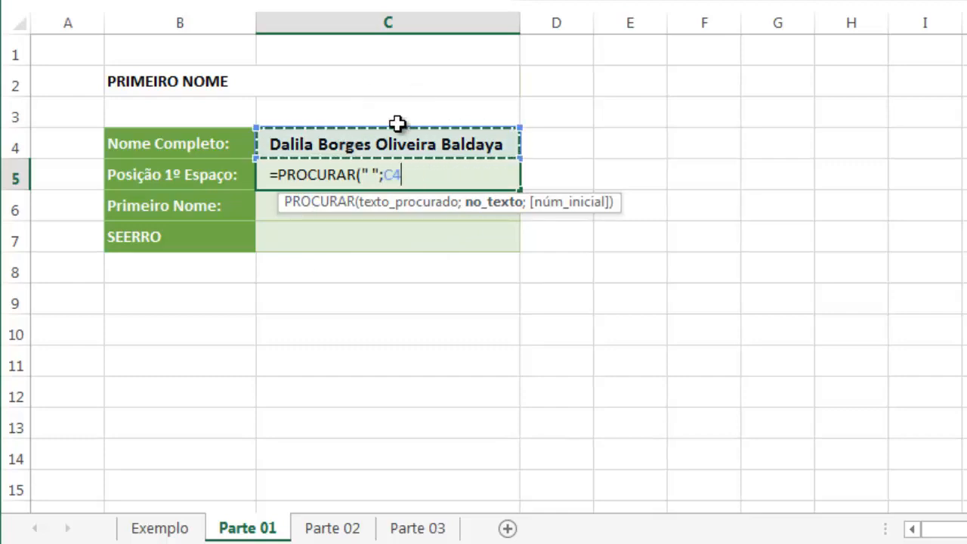
pyautogui.write(')')
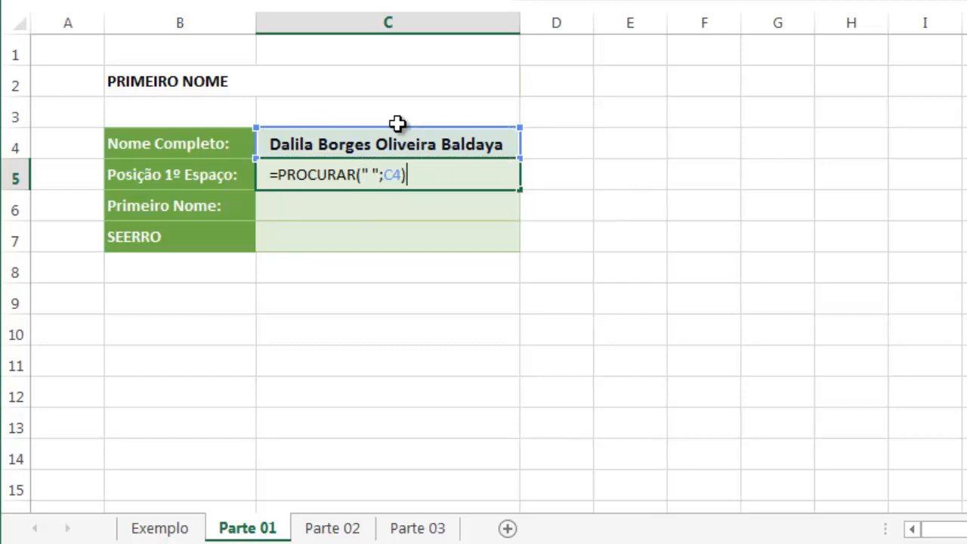
pyautogui.press('Return')
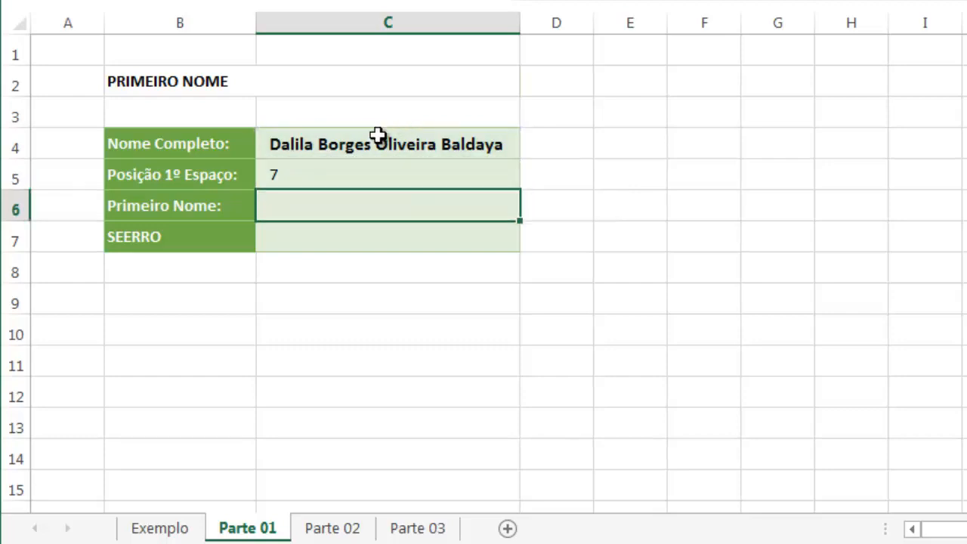
pyautogui.click(326, 172)
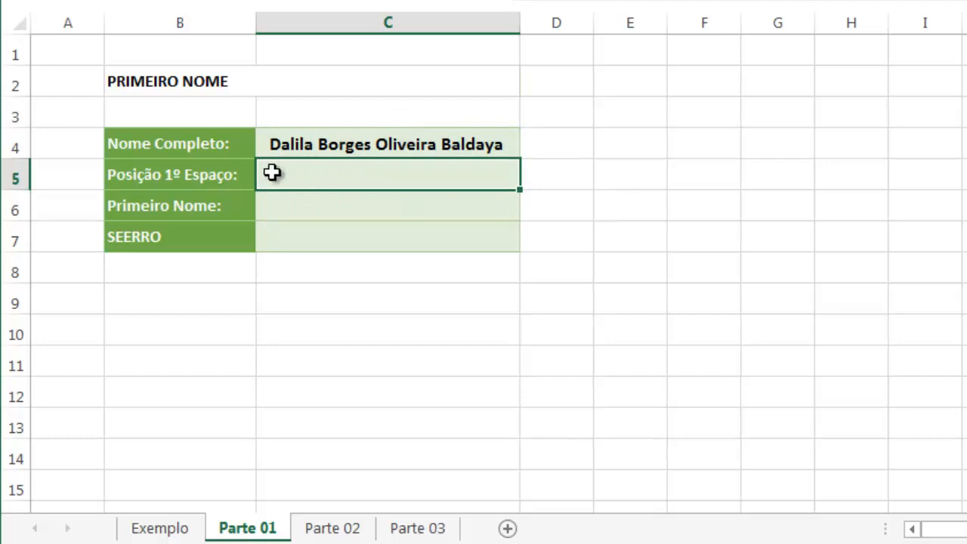
# Enter =ESQUERDA(C4;C5-1) in C6 to extract the first name from the full name
pyautogui.click(291, 209)
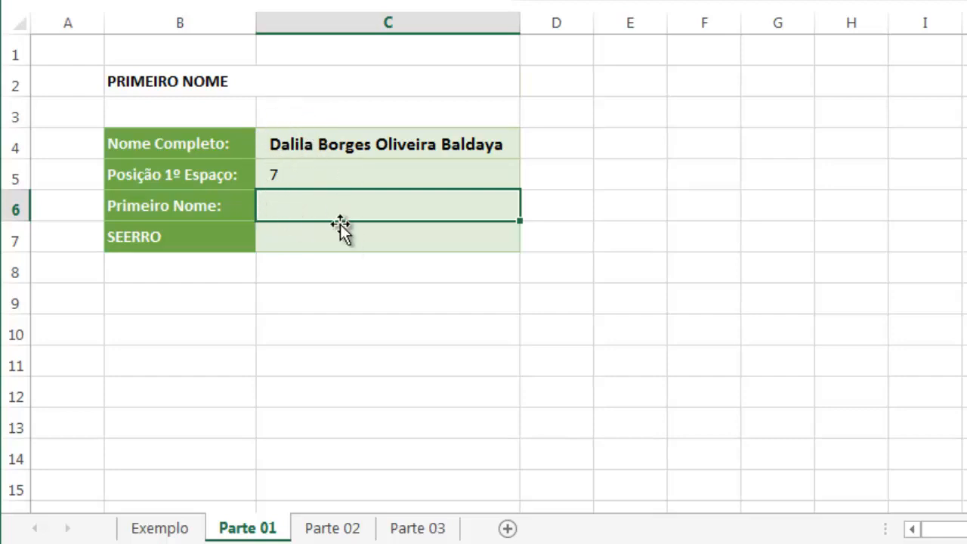
pyautogui.write('=')
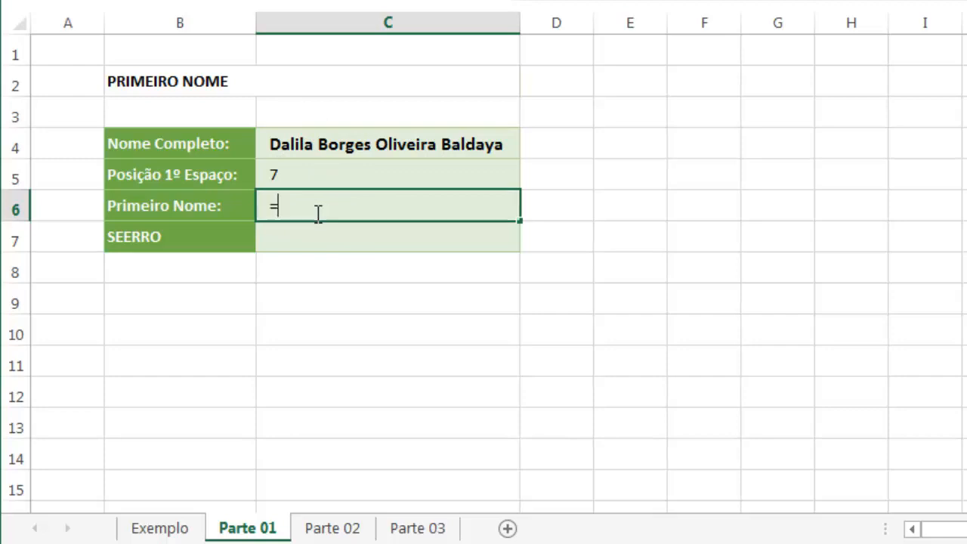
pyautogui.write('ES')
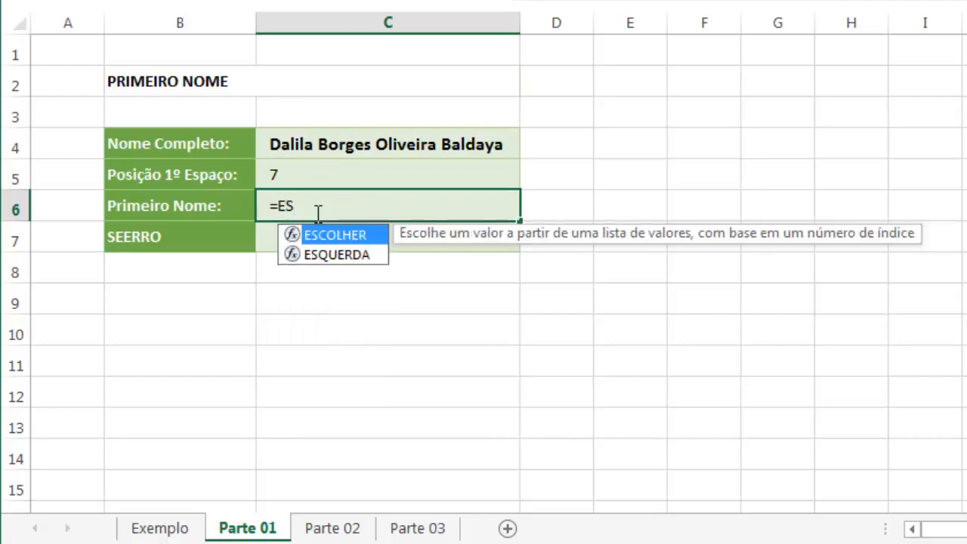
pyautogui.press('Down')
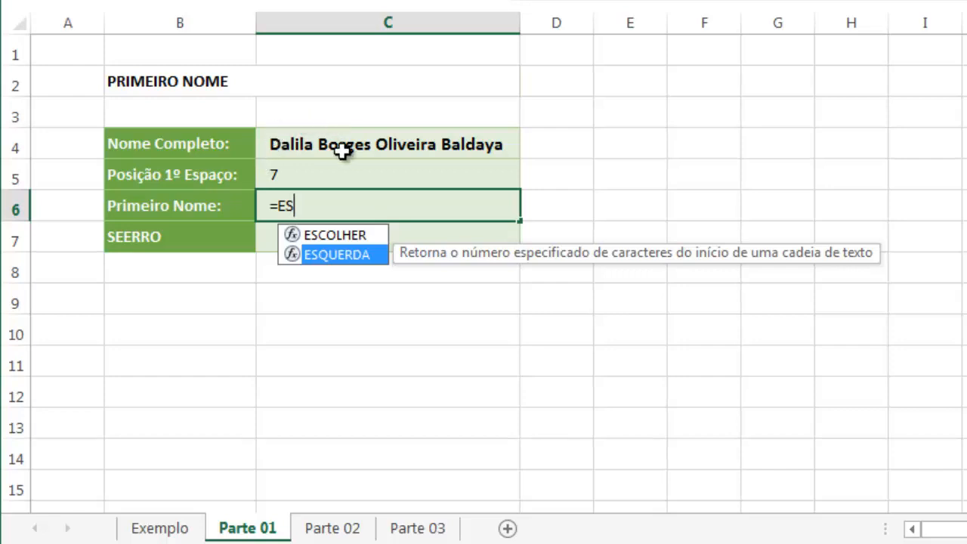
pyautogui.press('Tab')
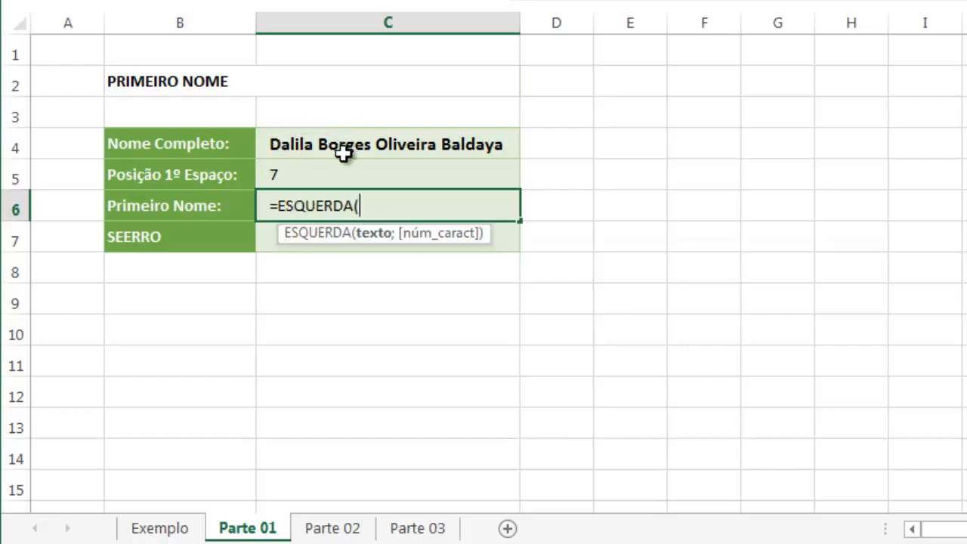
pyautogui.click(321, 145)
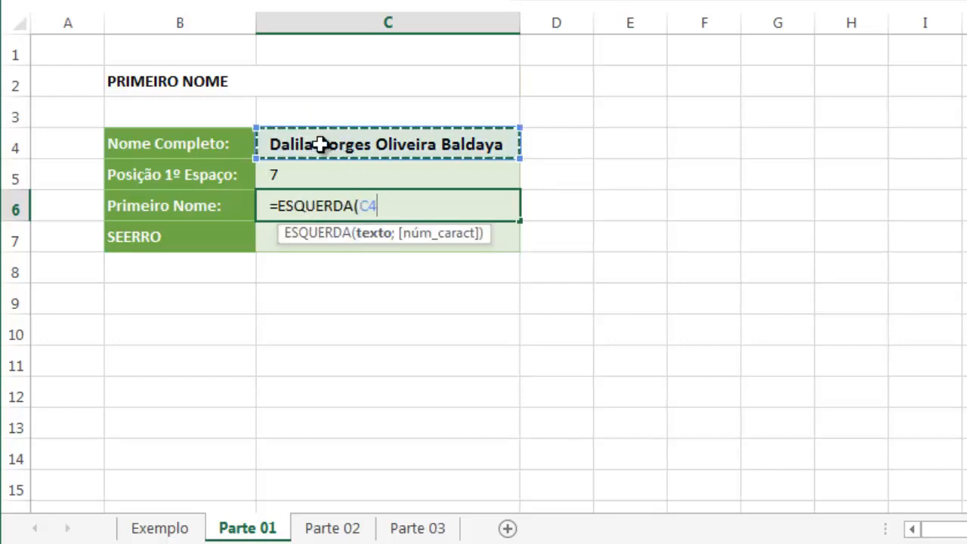
pyautogui.write(';')
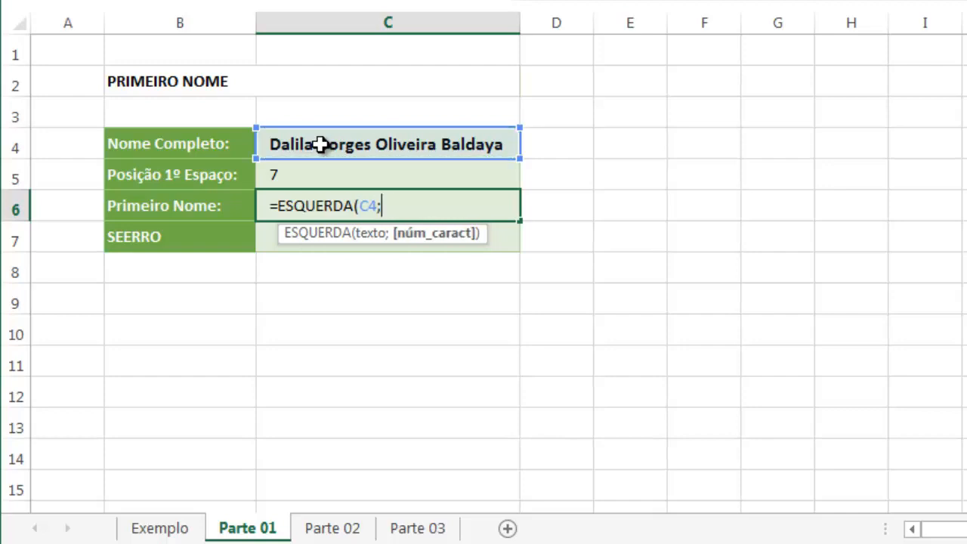
pyautogui.click(291, 176)
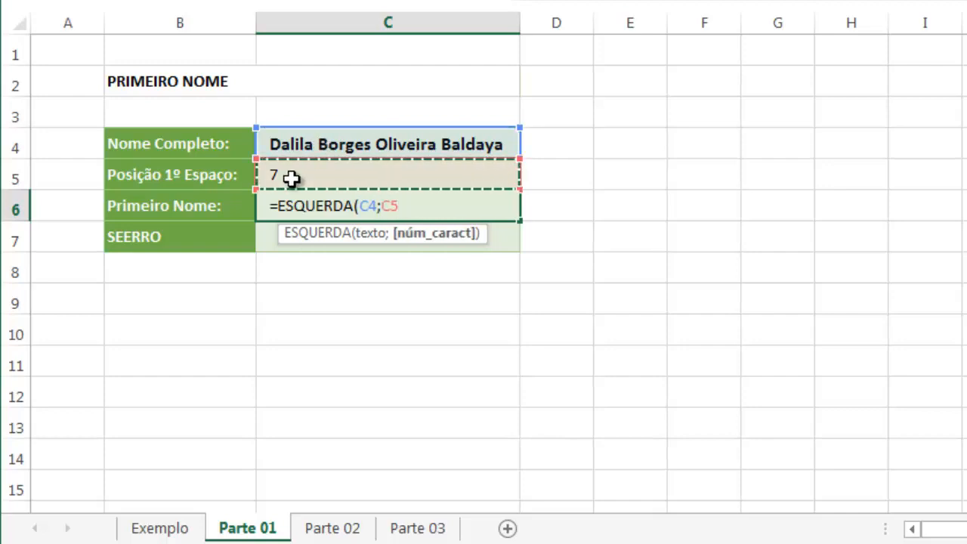
pyautogui.write('-')
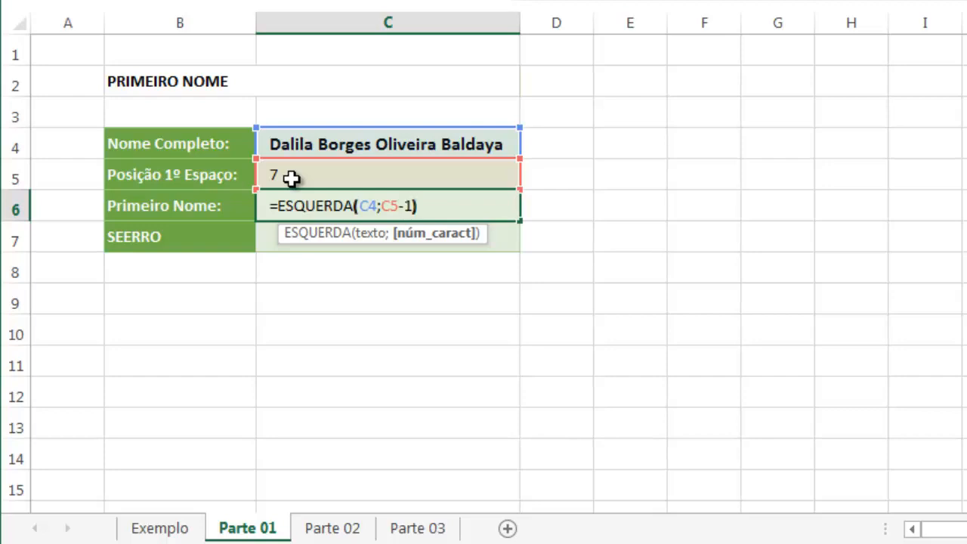
pyautogui.write('1)')
pyautogui.press('Return')
# Replace the full name in C4 with another three-part full name and check the extracted first name in C6
pyautogui.press('Up')
pyautogui.press('Up')
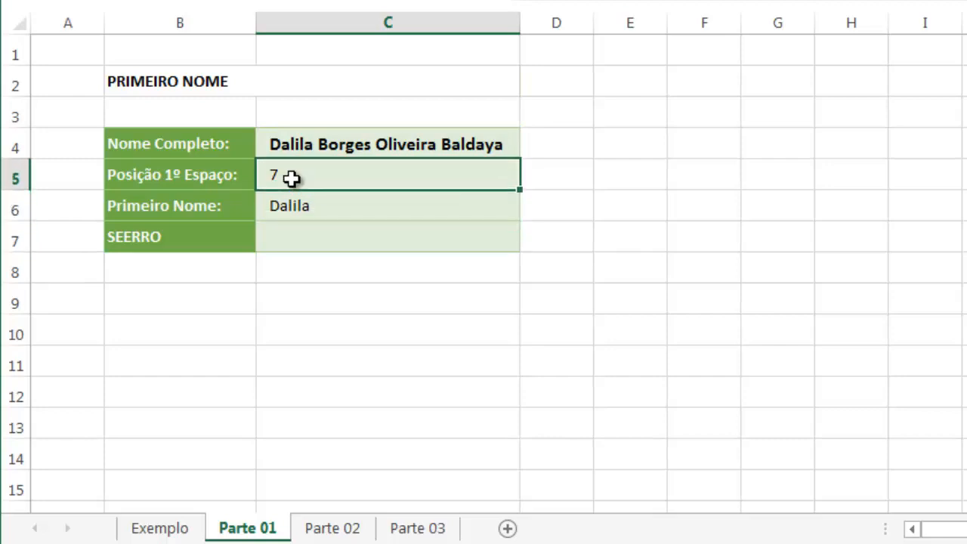
pyautogui.click(323, 145)
pyautogui.write('IAEN')
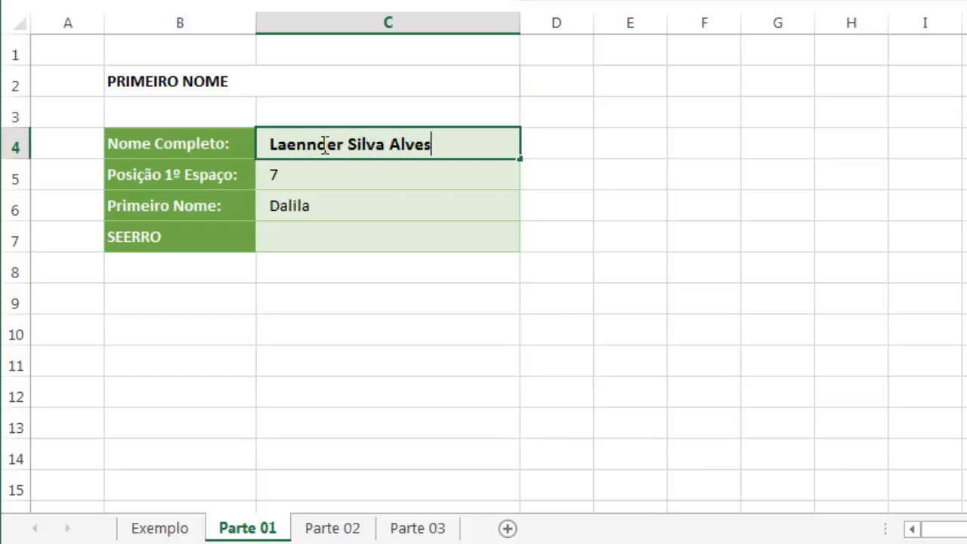
pyautogui.press('Return')
pyautogui.click(309, 207)
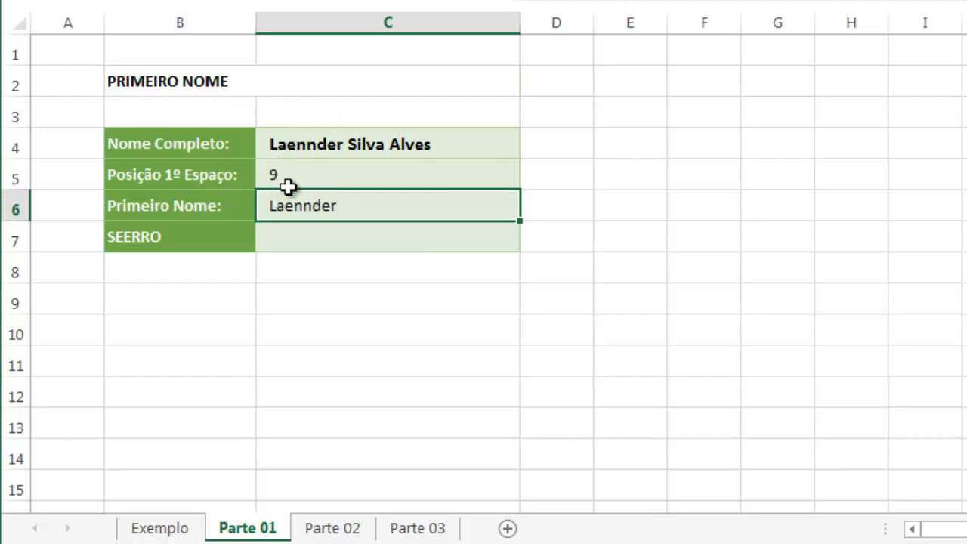
# Review the ESQUERDA formula in C6, leaving it unedited
pyautogui.doubleClick(305, 205)
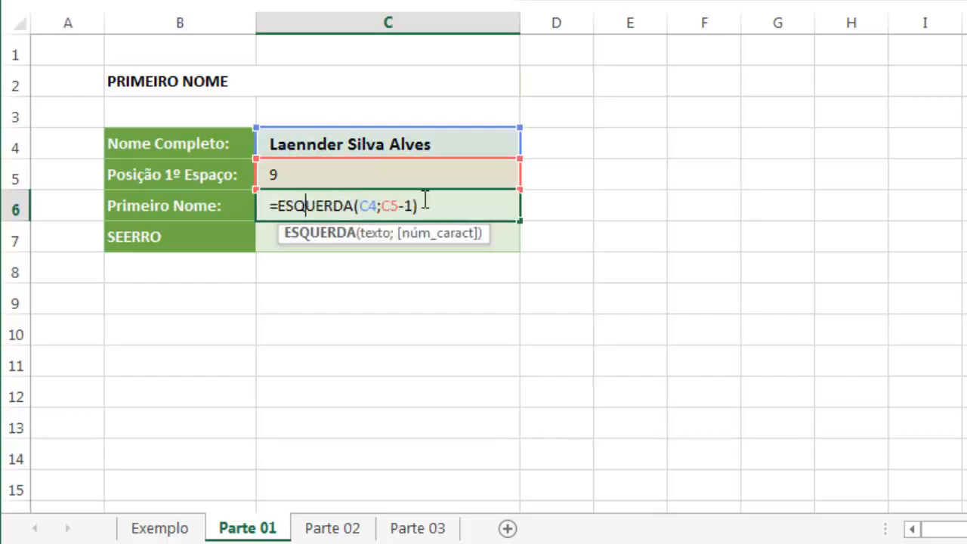
pyautogui.hotkey('ctrl', 'Return')
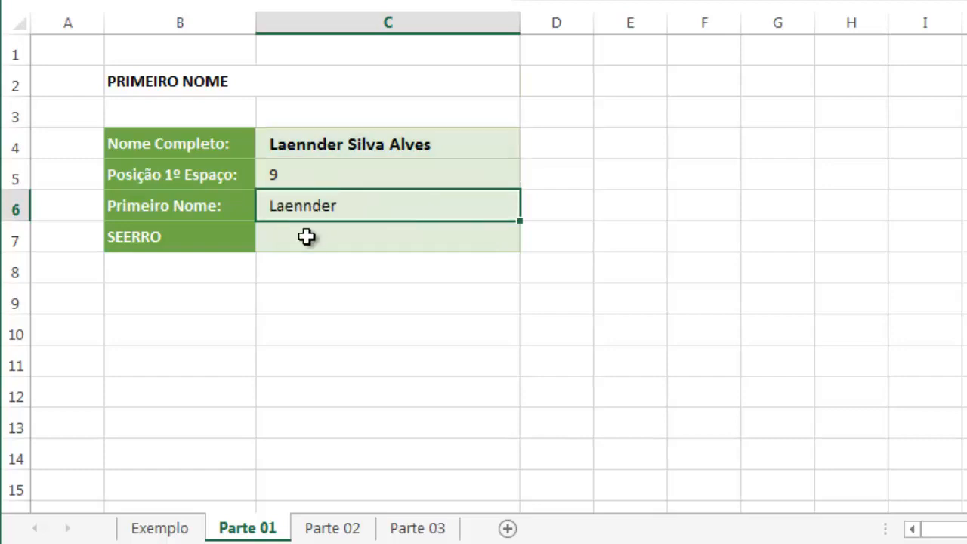
pyautogui.click(302, 238)
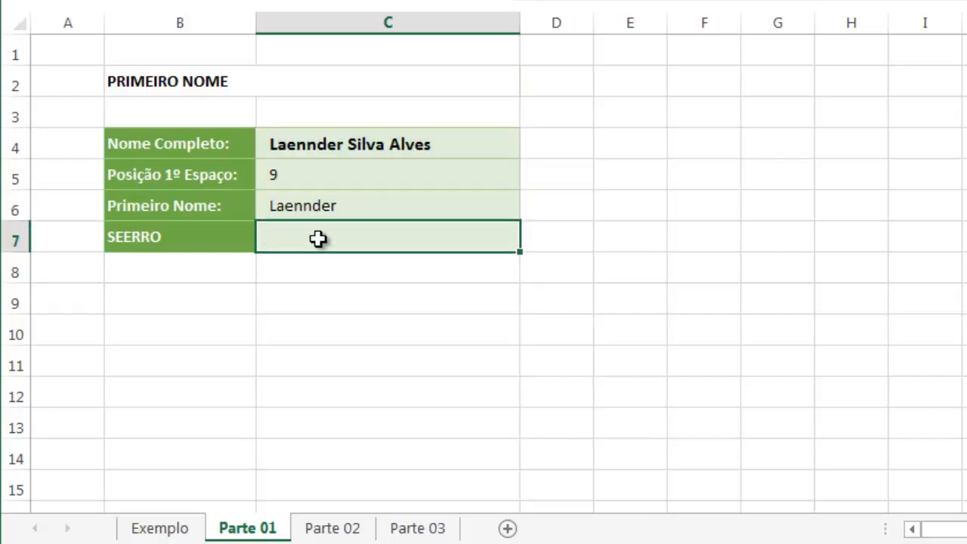
# Replace the full name in C4 with only a first name and check the formula results in C5 and C6
pyautogui.click(351, 139)
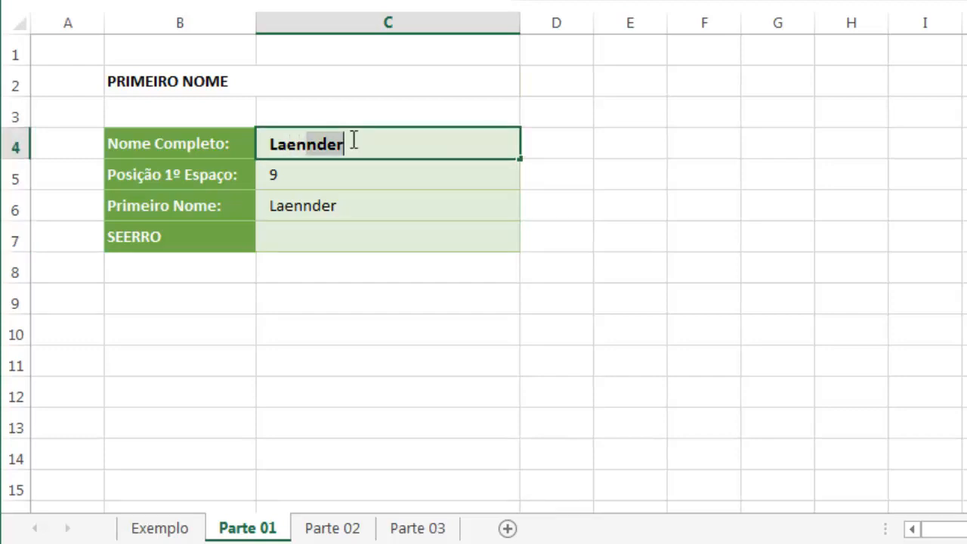
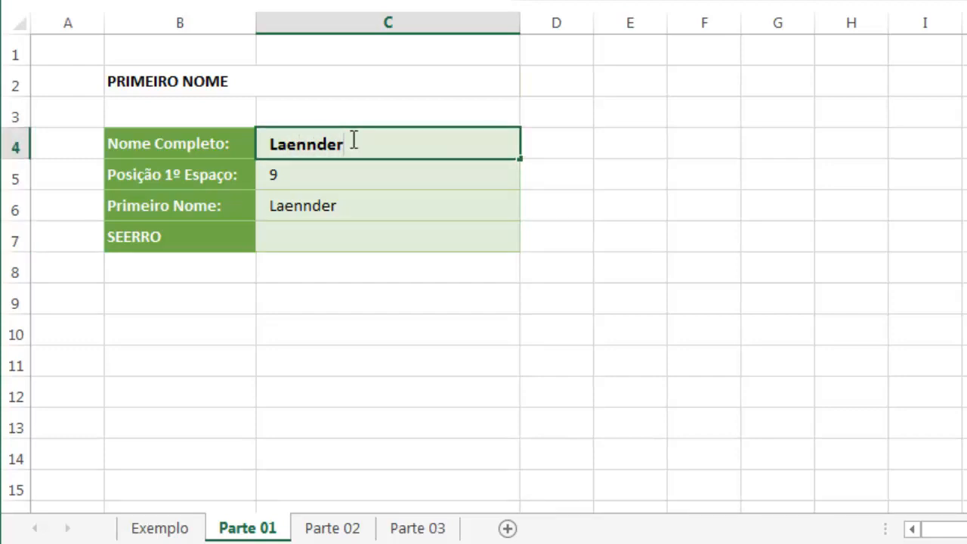
pyautogui.press('Return')
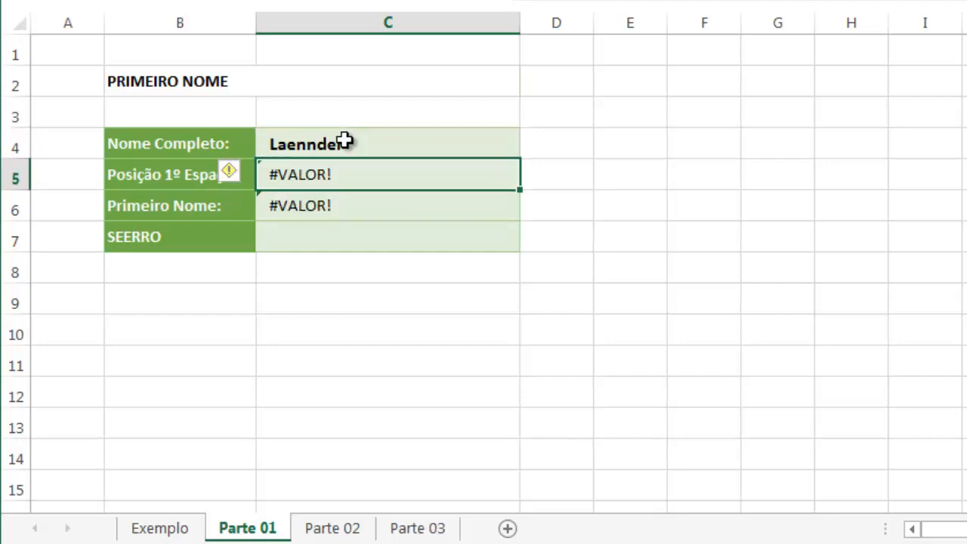
pyautogui.click(350, 140)
pyautogui.click(335, 169)
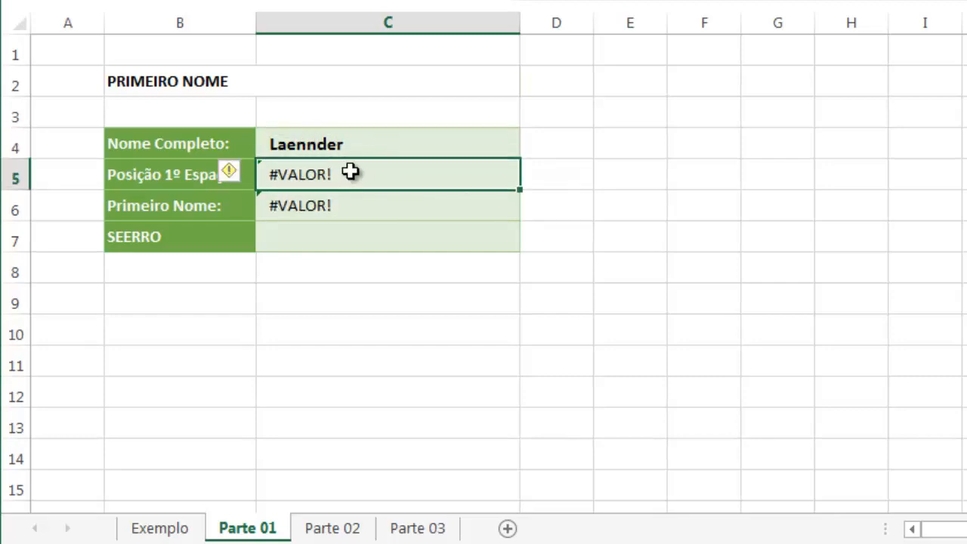
pyautogui.click(275, 233)
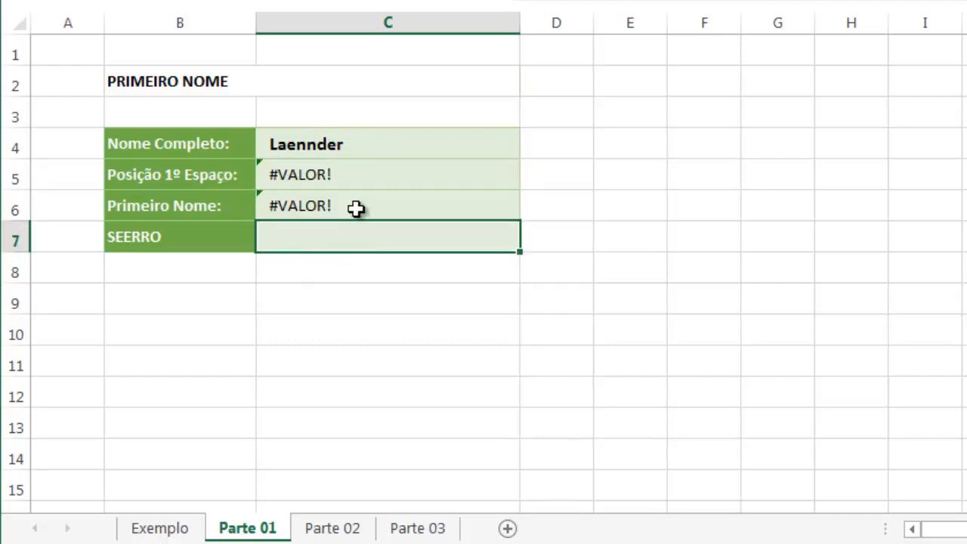
pyautogui.click(304, 209)
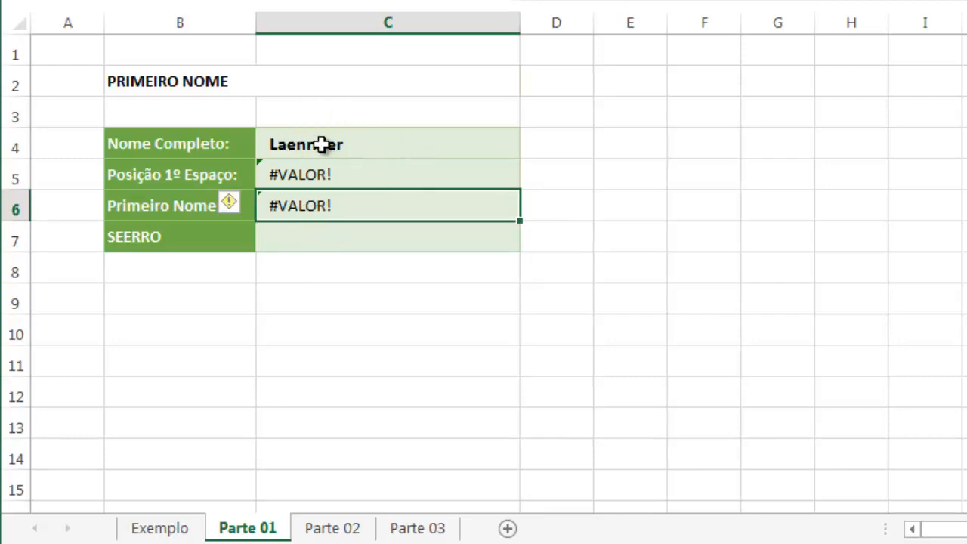
pyautogui.click(330, 246)
pyautogui.write('=')
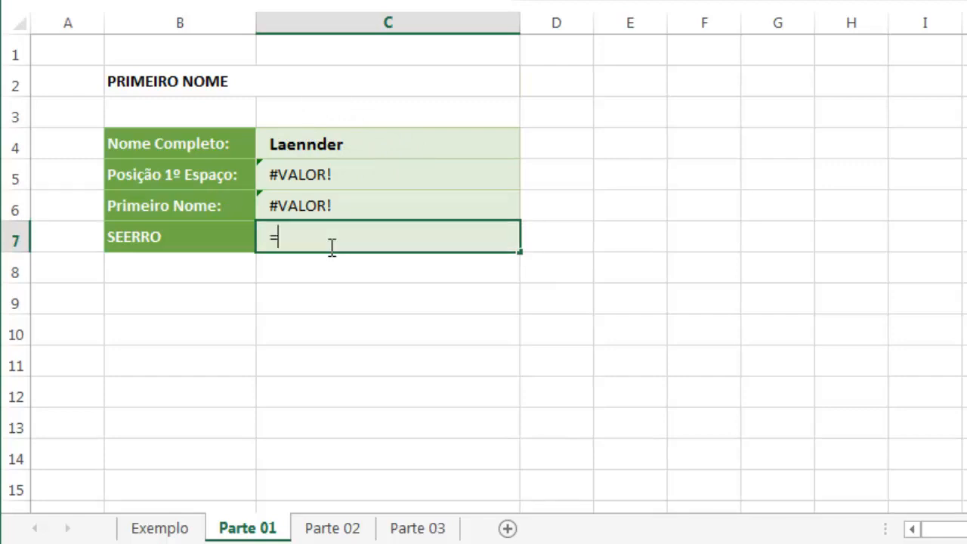
pyautogui.write('SEERO')
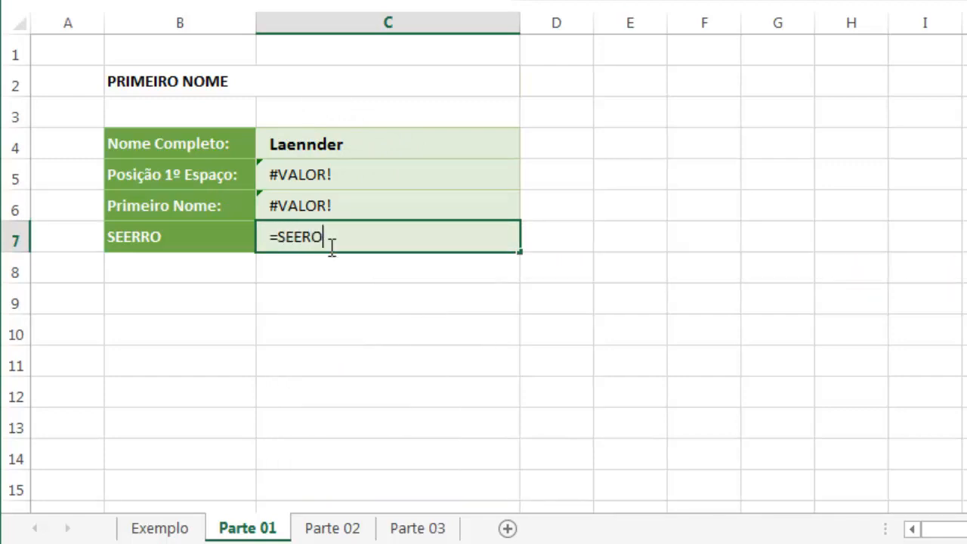
pyautogui.press('Tab')
pyautogui.click(329, 246)
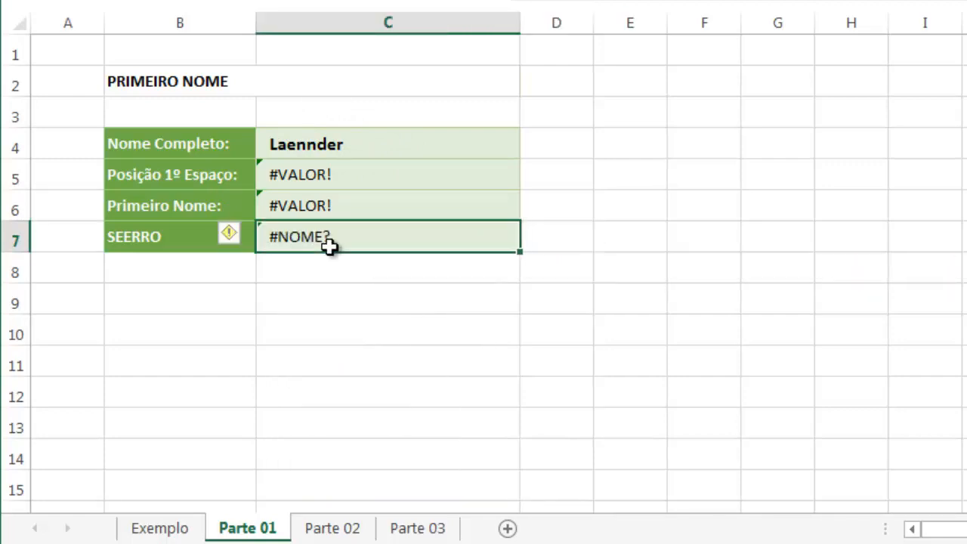
# Enter =SEERRO(C6;C4) in C7 so that the name in C4 is returned when C6 gives an error
pyautogui.write('=SEERRO')
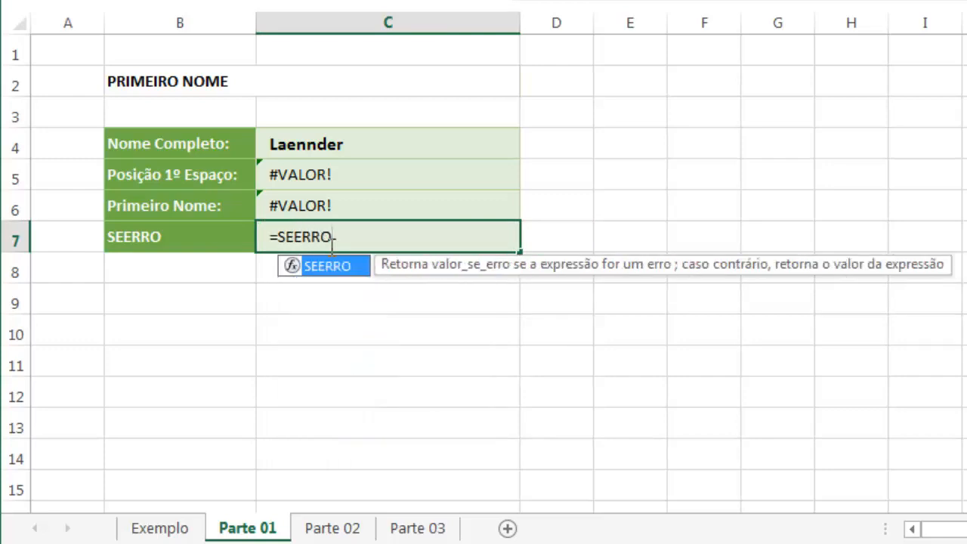
pyautogui.write('(')
pyautogui.click(330, 206)
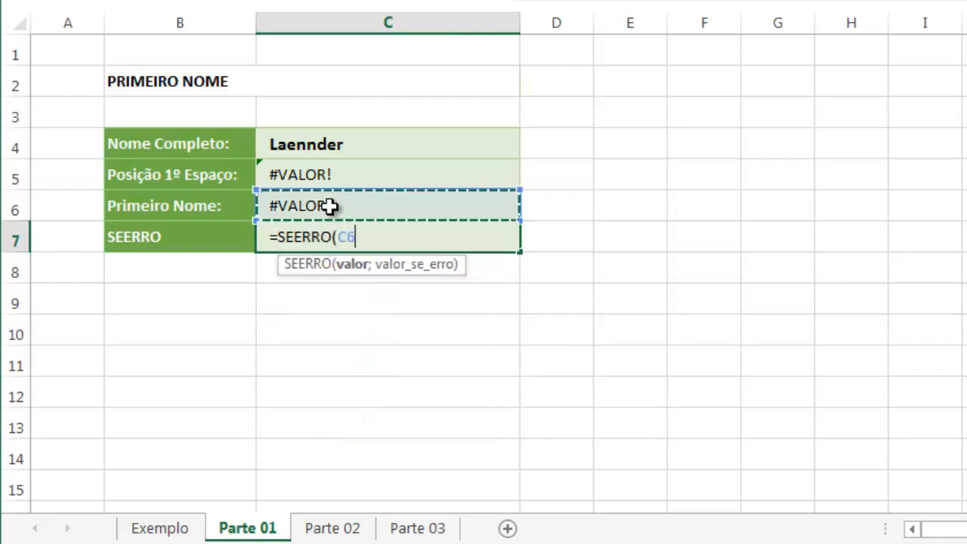
pyautogui.write(';')
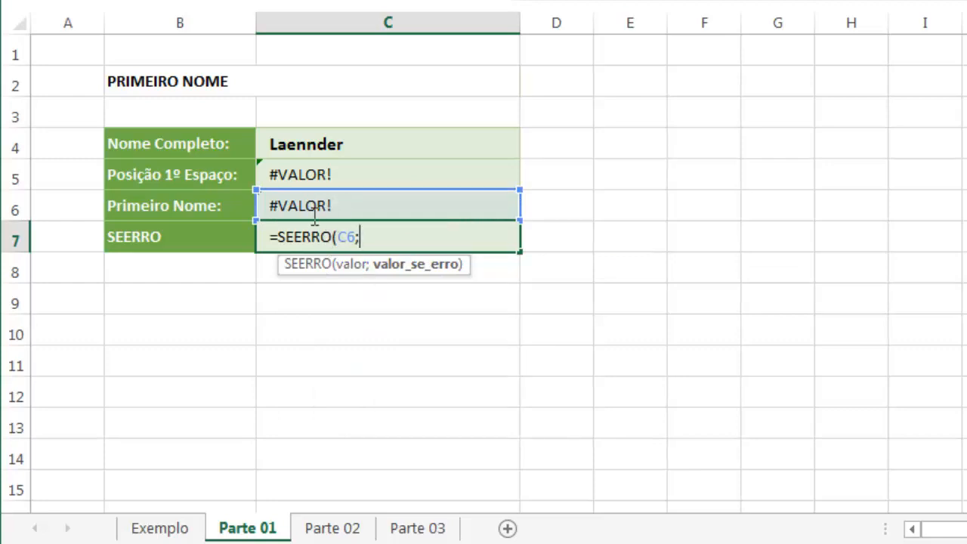
pyautogui.click(321, 142)
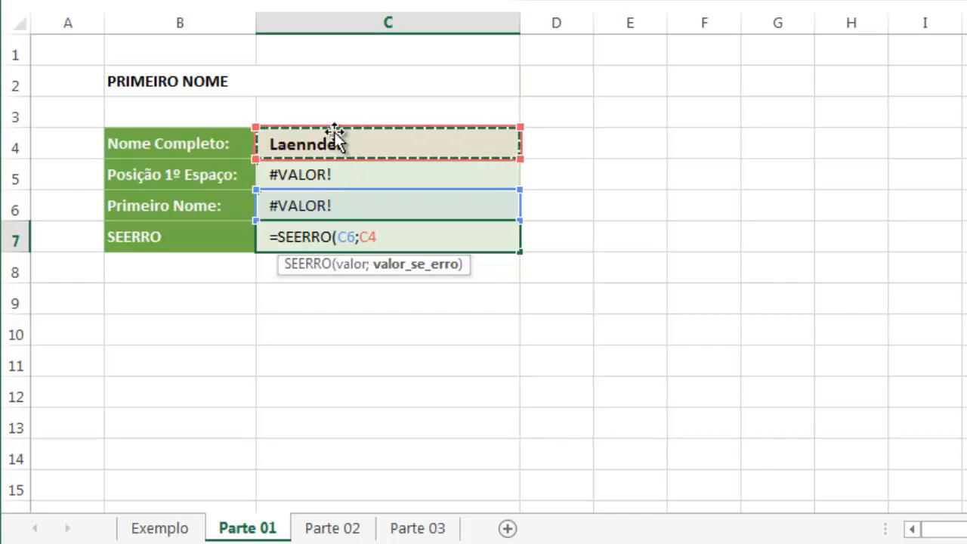
pyautogui.press('Return')
pyautogui.press('Up')
pyautogui.press('Up')
pyautogui.press('Up')
pyautogui.press('Up')
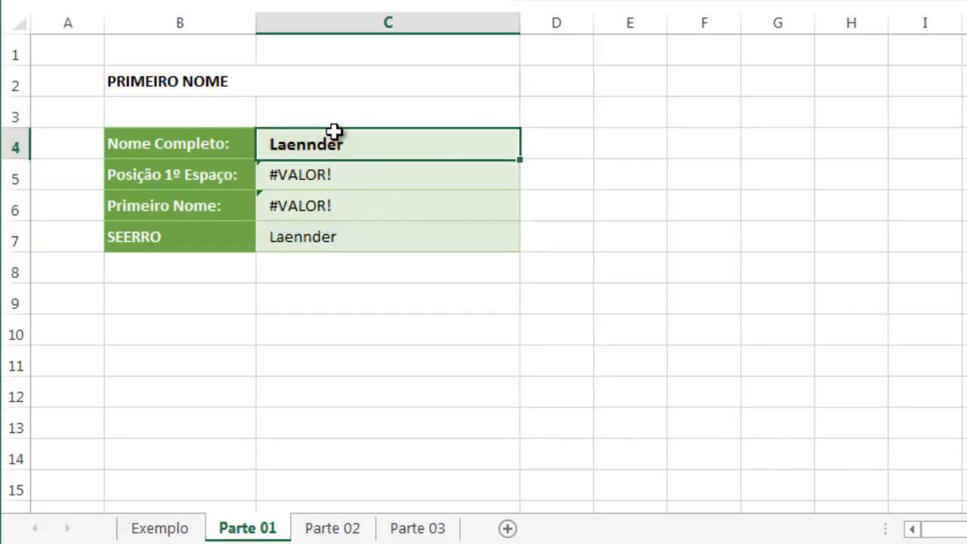
pyautogui.click(313, 238)
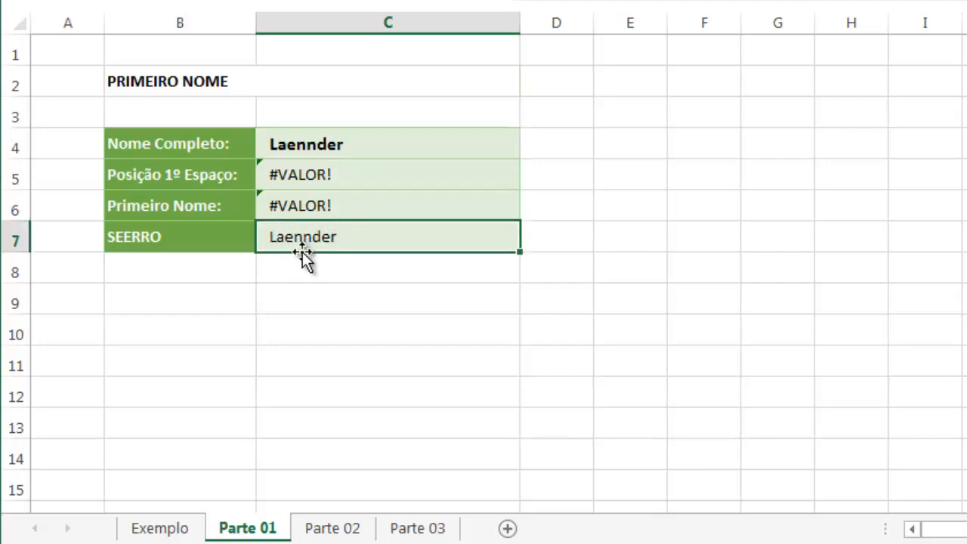
# Add a surname after the first name in C4 and check the results in C5 to C7 and C7's formula
pyautogui.doubleClick(339, 147)
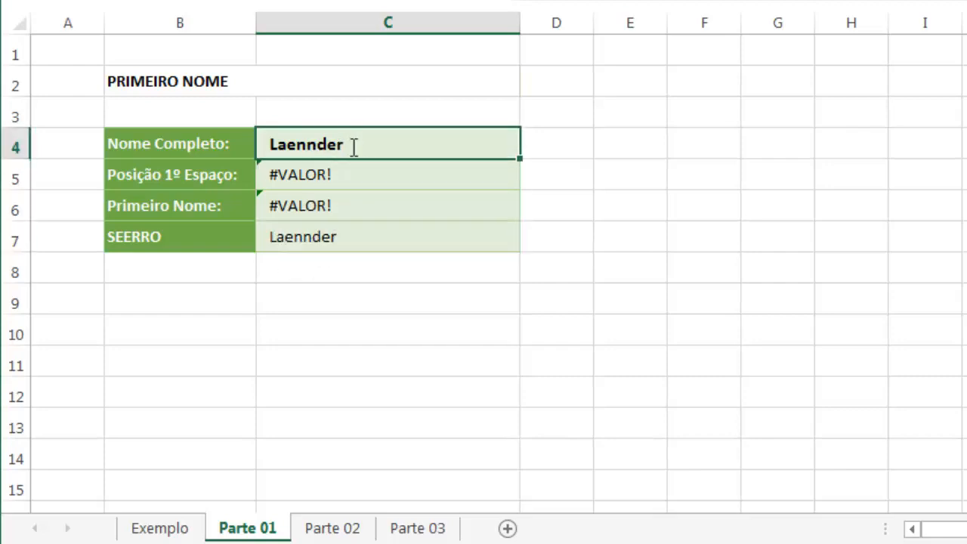
pyautogui.write('sIL')
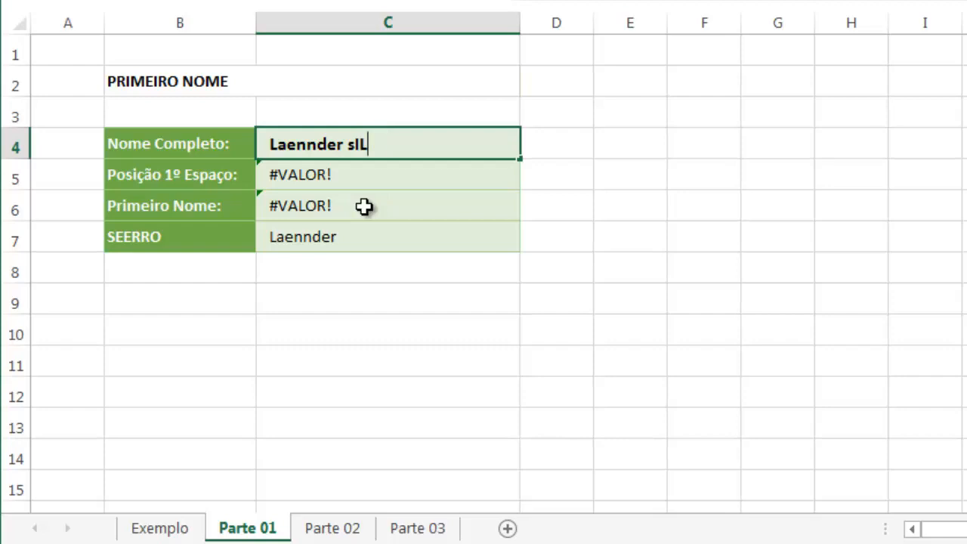
pyautogui.write('VAva')
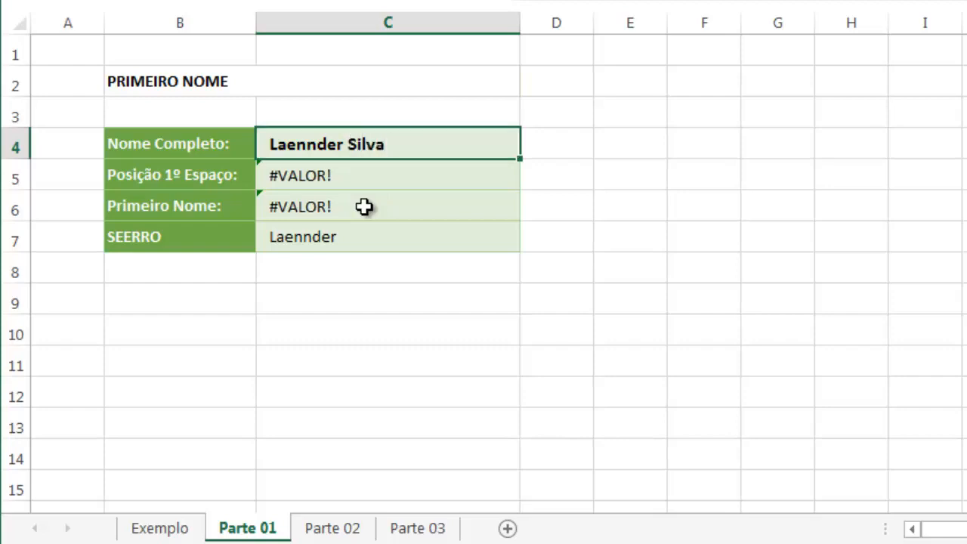
pyautogui.press('Return')
pyautogui.click(309, 235)
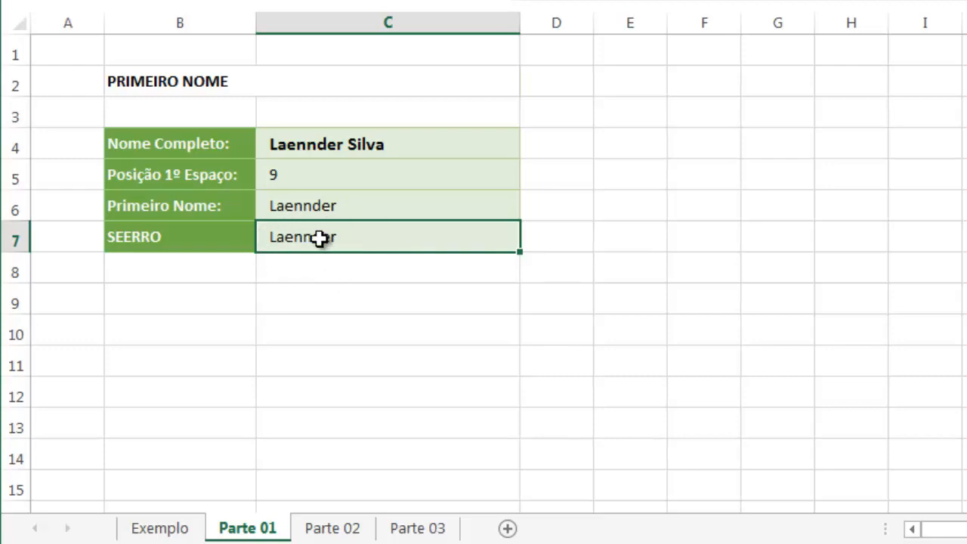
pyautogui.click(324, 207)
pyautogui.click(328, 177)
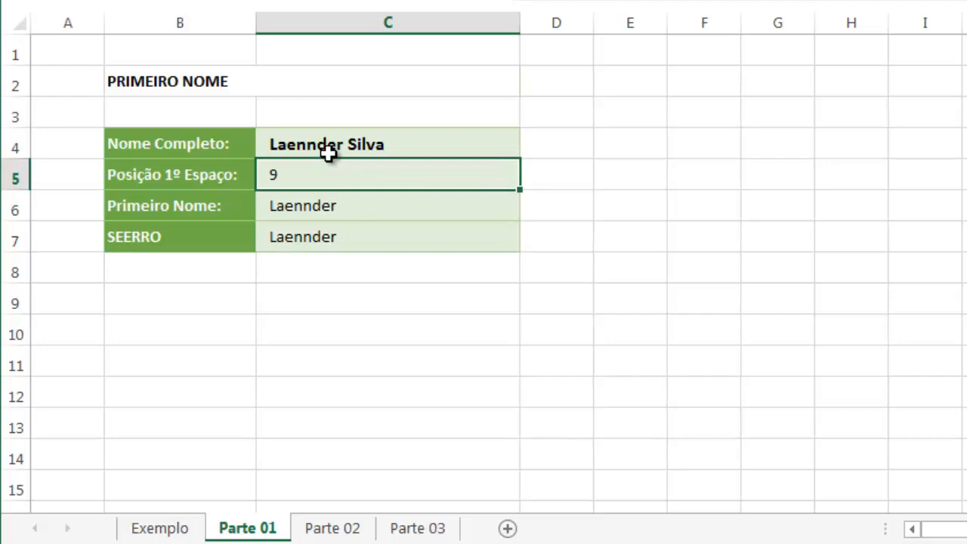
pyautogui.click(338, 237)
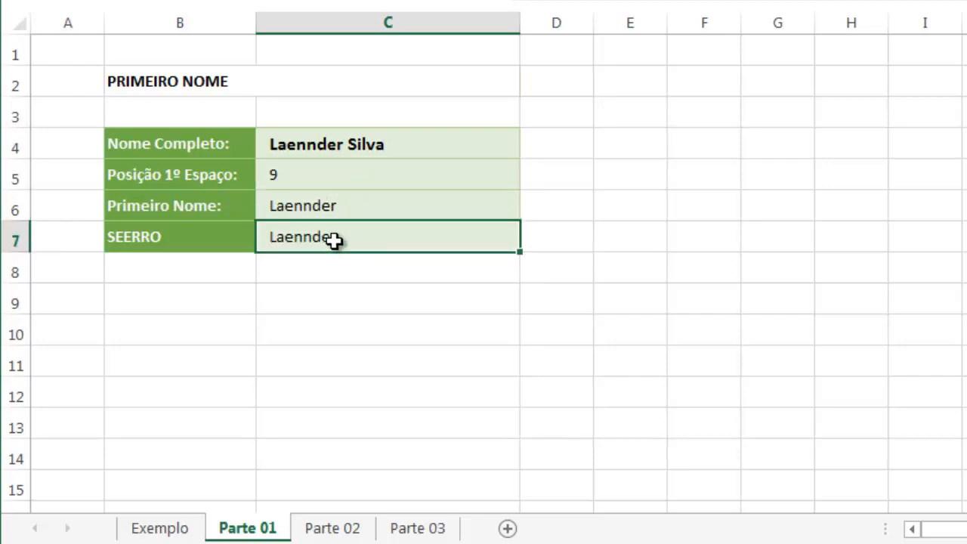
pyautogui.doubleClick(333, 240)
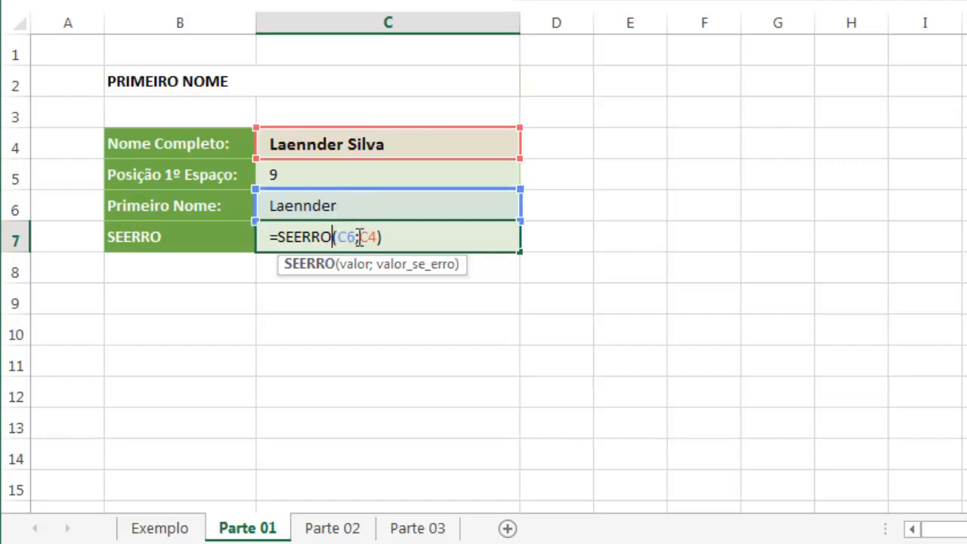
pyautogui.press('Escape')
# Copy ESQUERDA(C4;C5-1) from C6 and paste it over the C6 reference in C7's SEERRO formula
pyautogui.click(335, 204)
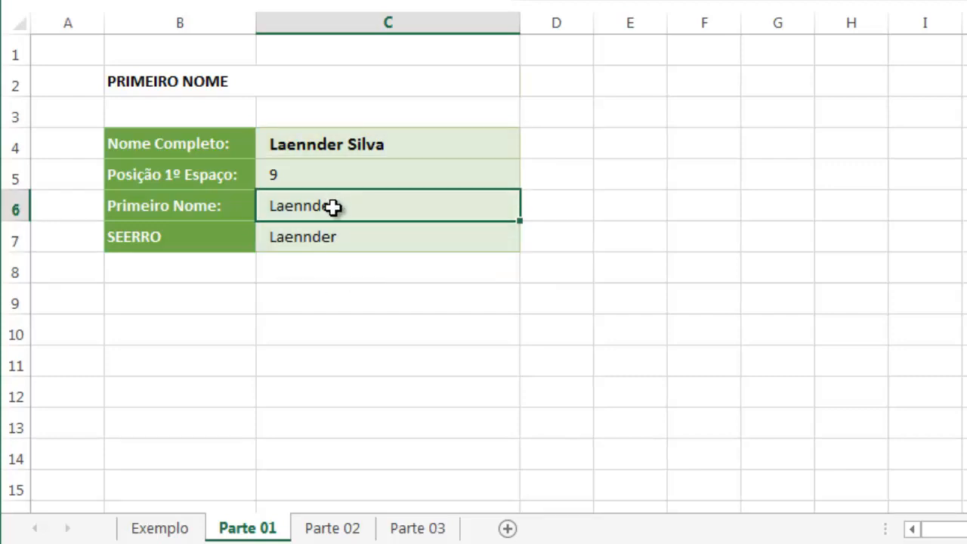
pyautogui.doubleClick(352, 210)
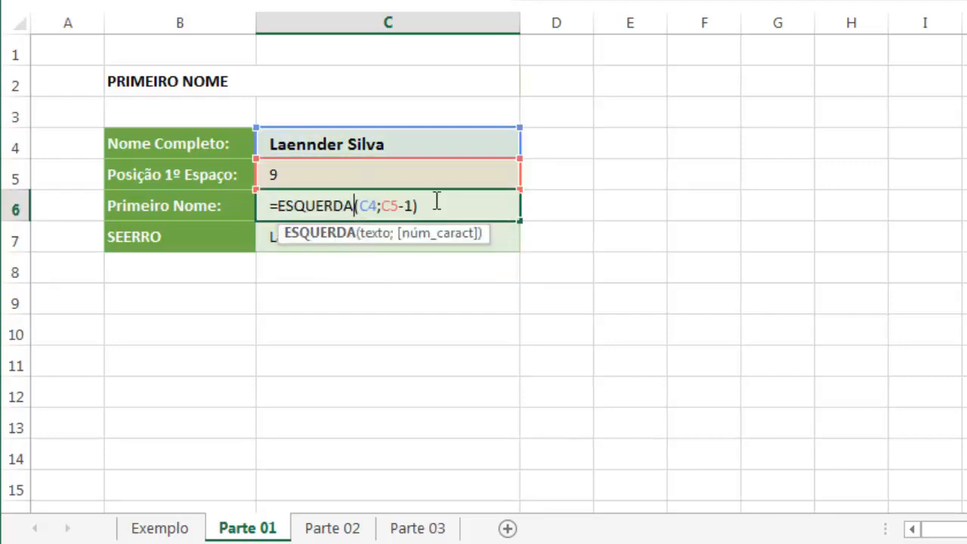
pyautogui.moveTo(429, 207); pyautogui.dragTo(279, 205)
pyautogui.hotkey('ctrl', 'c')
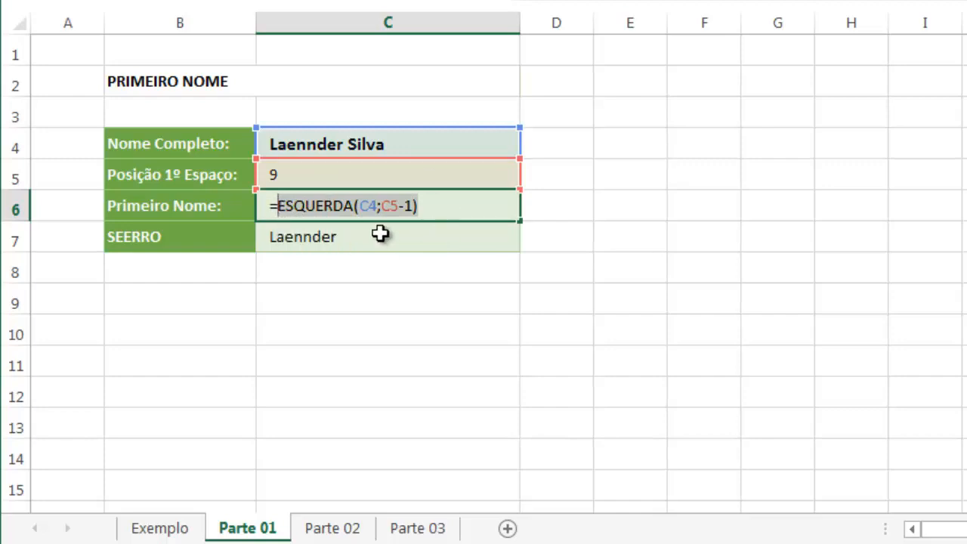
pyautogui.press('Escape')
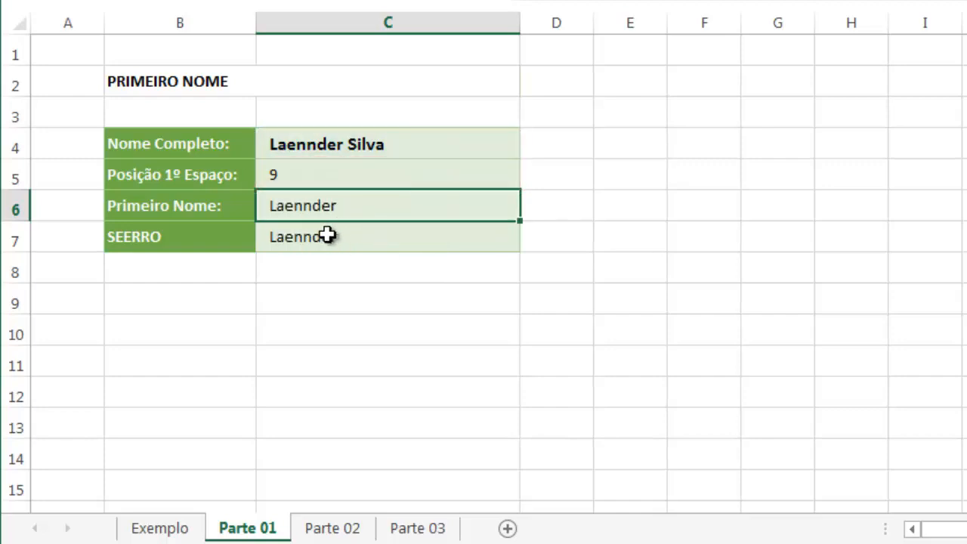
pyautogui.doubleClick(331, 236)
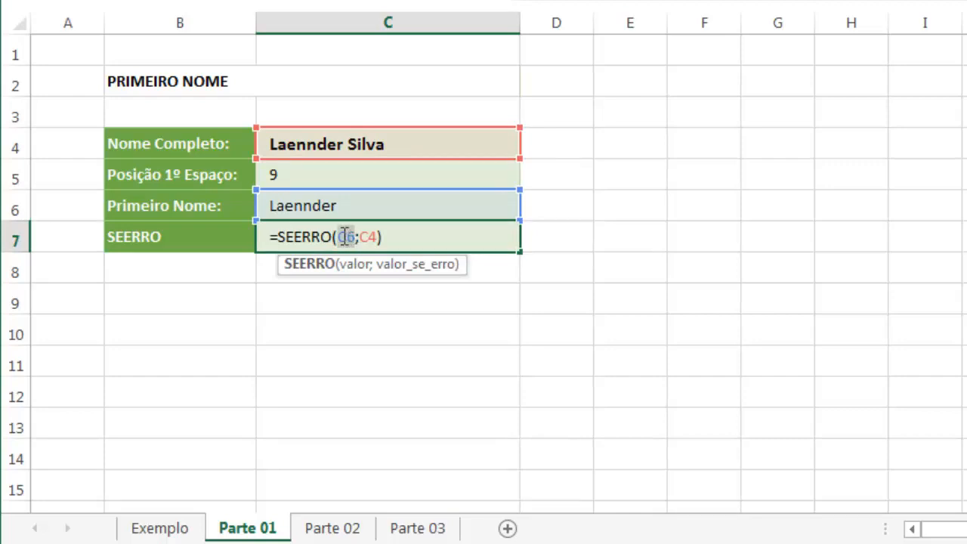
pyautogui.doubleClick(345, 236)
pyautogui.hotkey('ctrl', 'v')
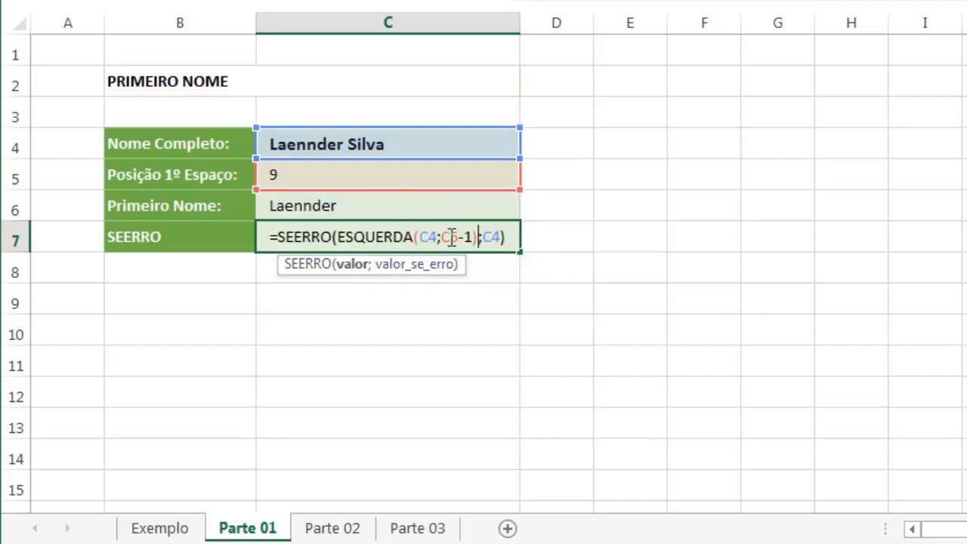
pyautogui.press('Return')
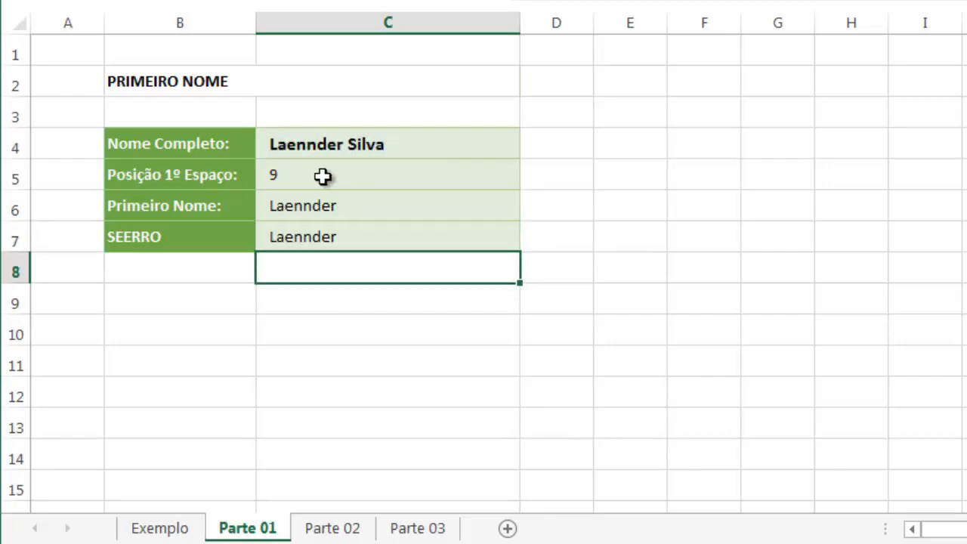
# Copy PROCURAR(" ";C4) from C5 and paste it over the C5 reference in C7's SEERRO formula
pyautogui.doubleClick(322, 176)
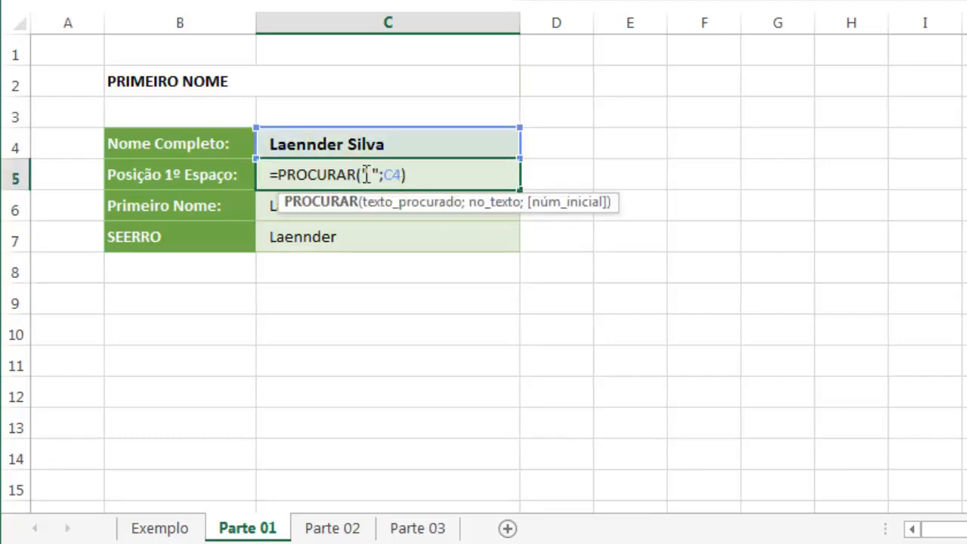
pyautogui.moveTo(407, 174); pyautogui.dragTo(290, 175)
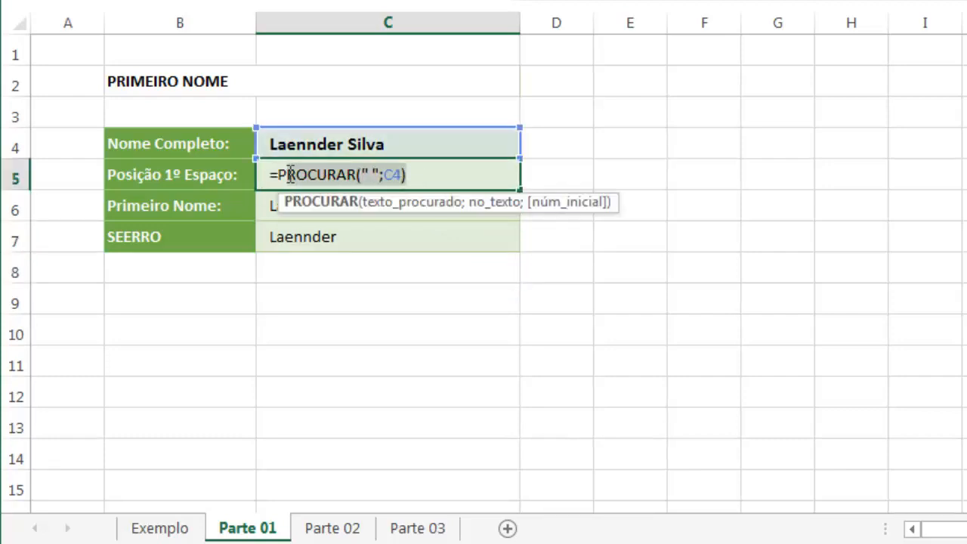
pyautogui.doubleClick(308, 237)
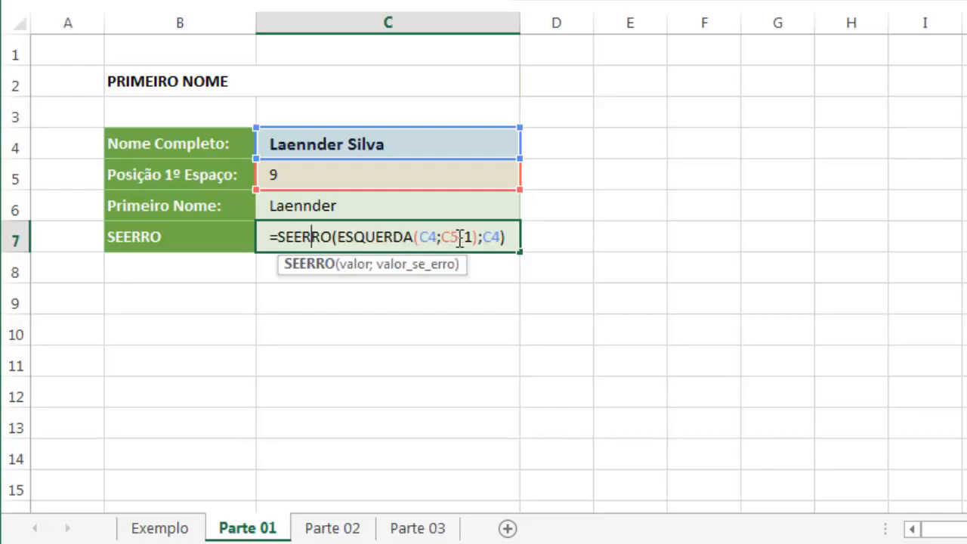
pyautogui.doubleClick(446, 236)
pyautogui.write('PROCURAR(" ";C4)')
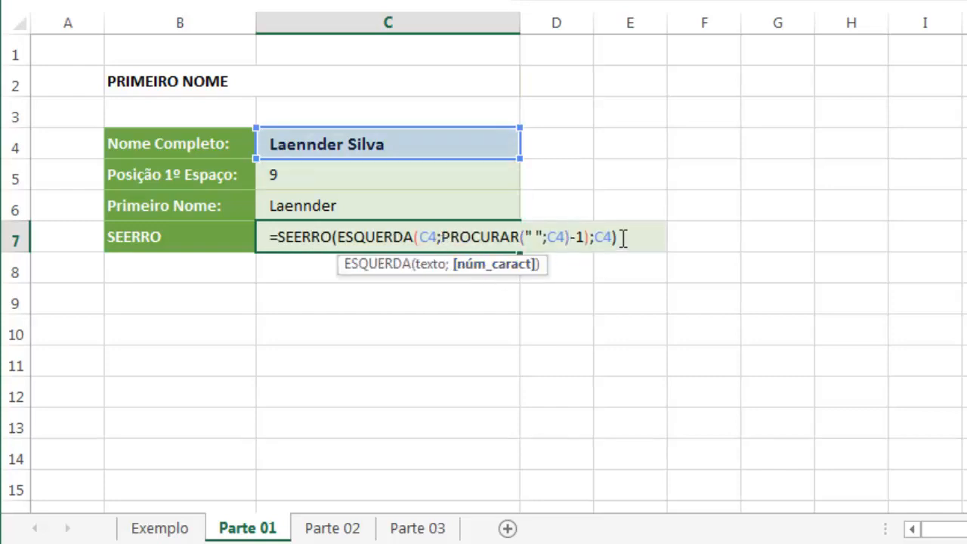
pyautogui.moveTo(617, 237); pyautogui.dragTo(272, 240)
pyautogui.hotkey('ctrl', 'c')
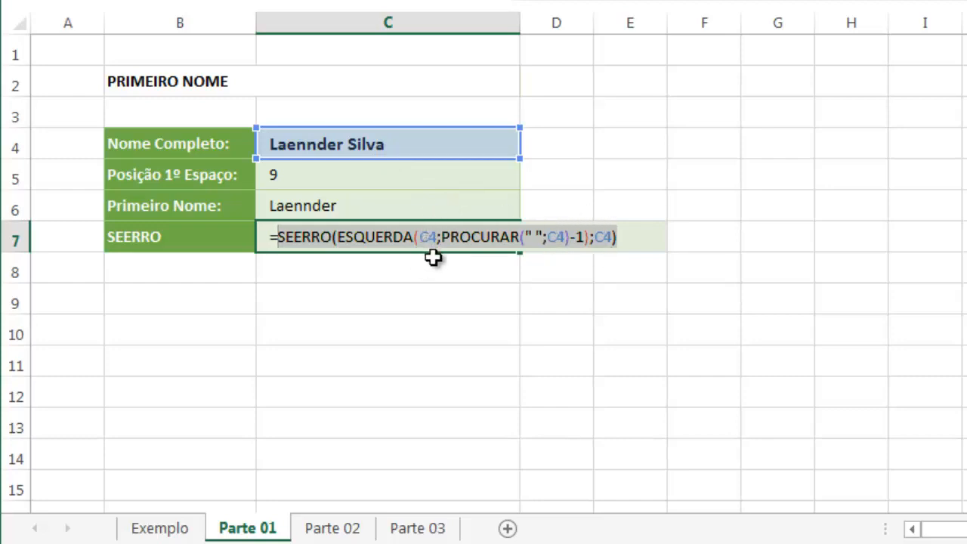
pyautogui.press('Return')
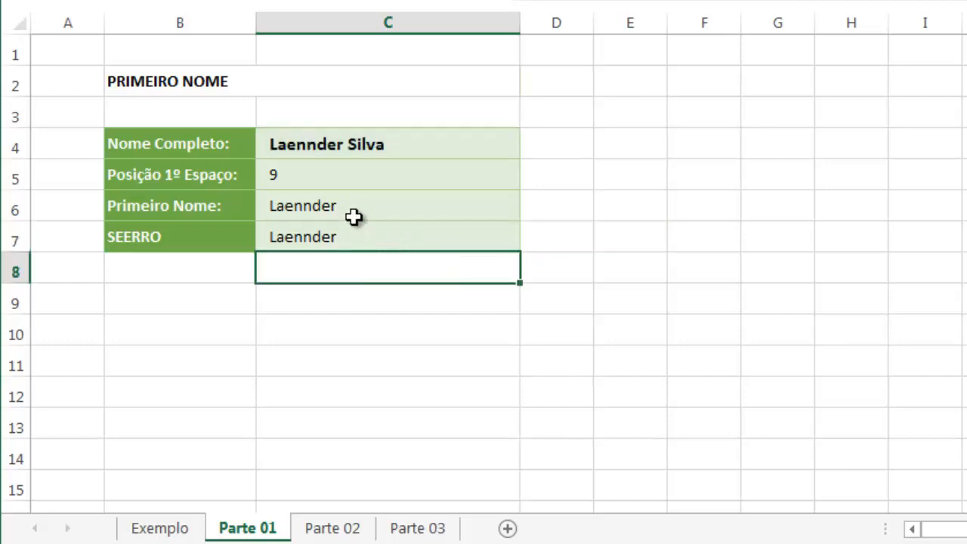
# Check C7's combined formula and clear the helper formulas in C5 and C6
pyautogui.doubleClick(332, 237)
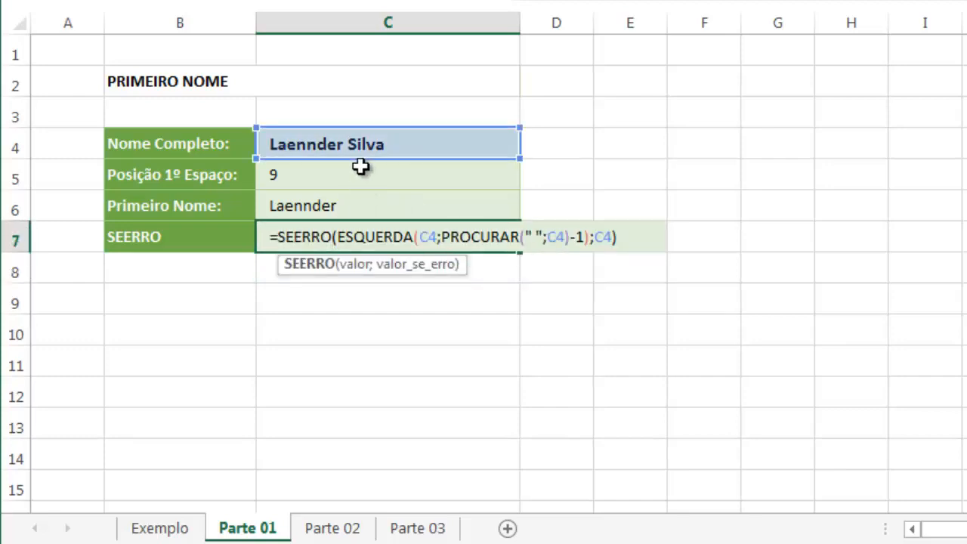
pyautogui.press('Escape')
pyautogui.moveTo(337, 198); pyautogui.dragTo(310, 180)
pyautogui.press('Delete')
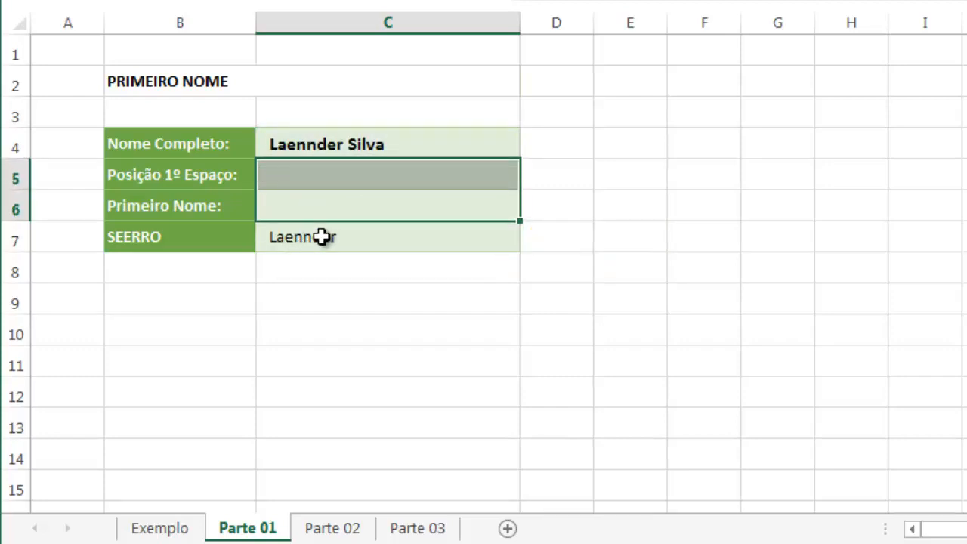
# Test C7's formula by adding a second surname in C4 and by reducing C4 to only the first name
pyautogui.doubleClick(403, 140)
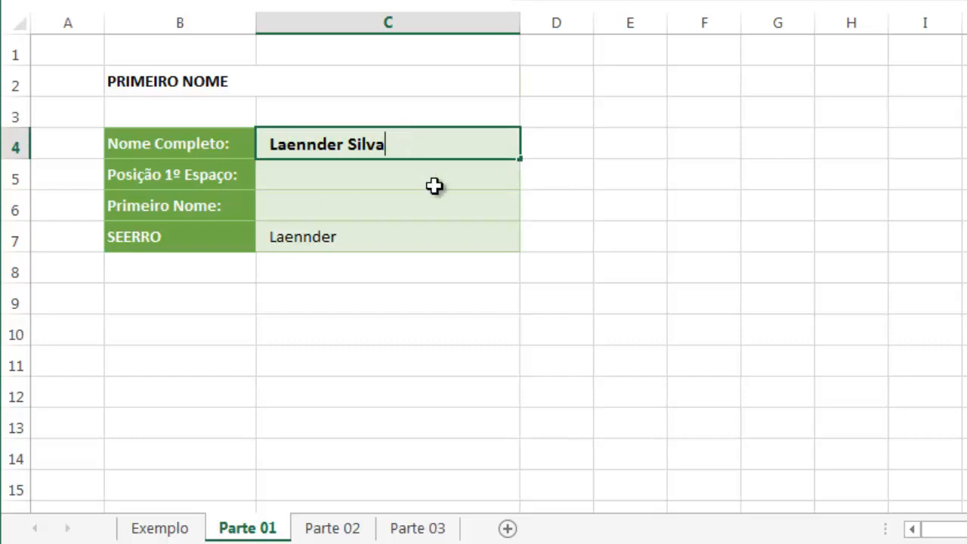
pyautogui.write('Alves')
pyautogui.press('Return')
pyautogui.press('Up')
pyautogui.press('F2')
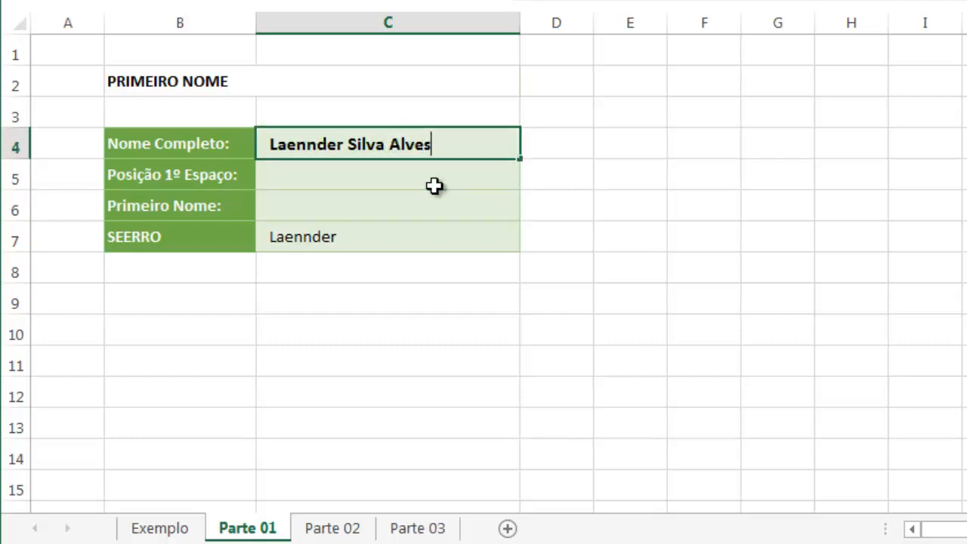
pyautogui.hotkey('ctrl', 'shift', 'Left')
pyautogui.hotkey('ctrl', 'shift', 'Left')
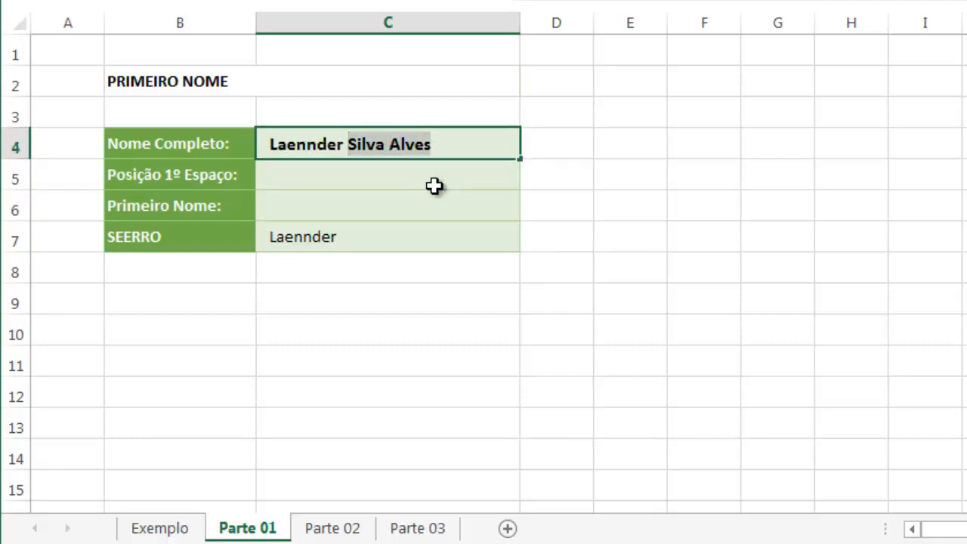
pyautogui.press('Delete')
pyautogui.press('Return')
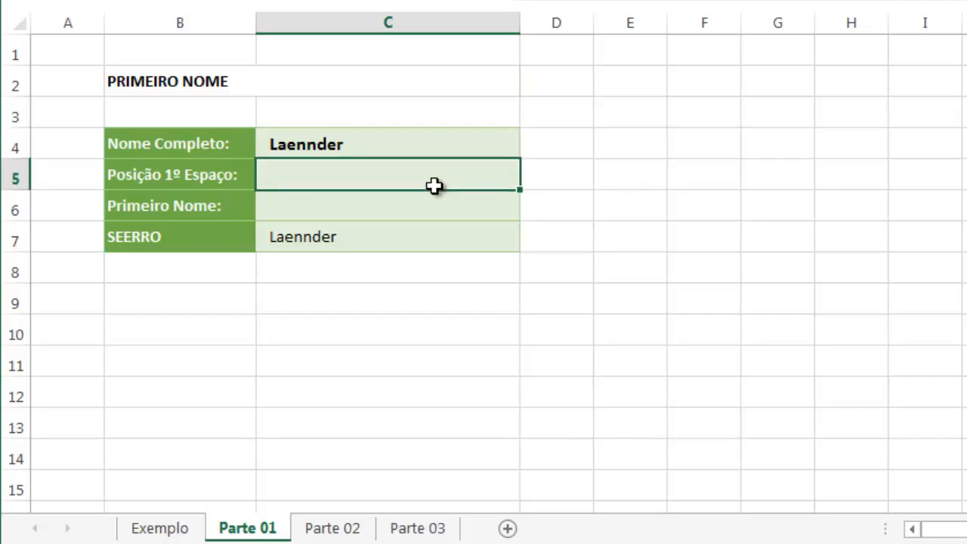
# Undo the test edits to the name in C4 and the clearing of C5 and C6
pyautogui.hotkey('ctrl', 'z')
pyautogui.hotkey('ctrl', 'y')
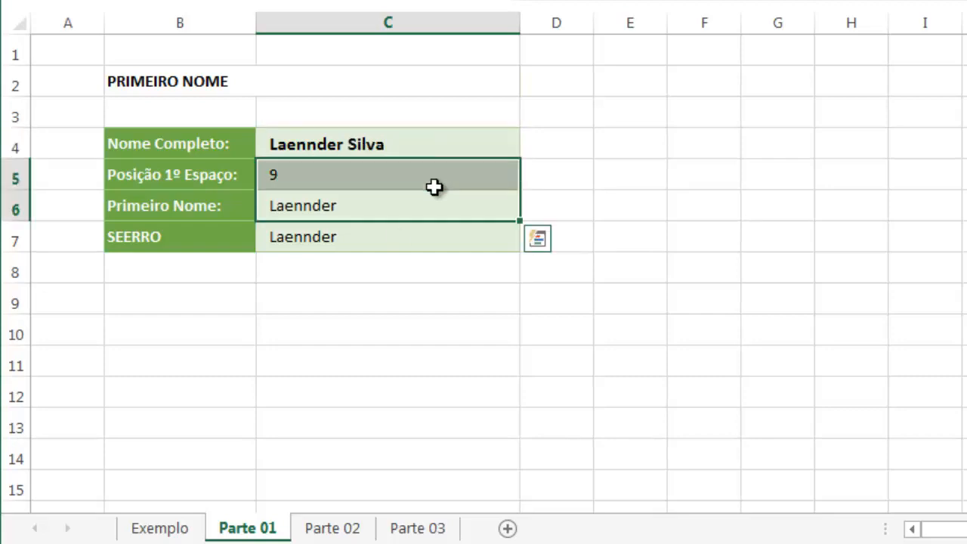
# Copy the full SEERRO formula from C7 and paste it into B2, under Primeiro Nome, on the Parte 03 sheet
pyautogui.click(387, 242)
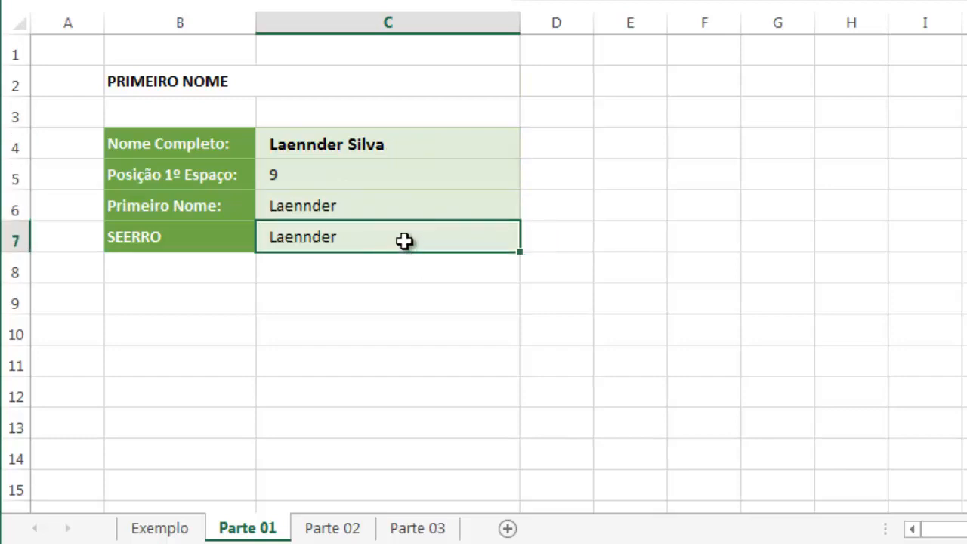
pyautogui.doubleClick(404, 240)
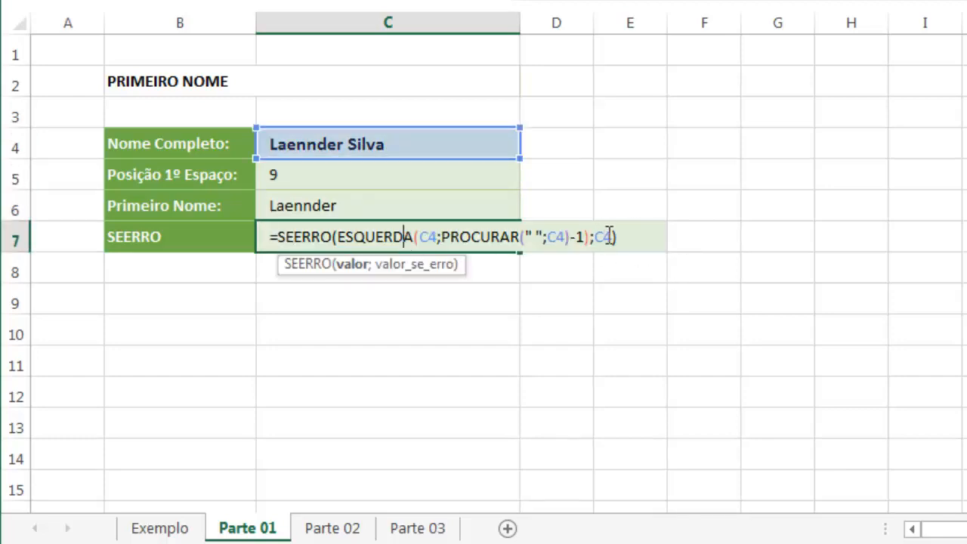
pyautogui.moveTo(615, 237); pyautogui.dragTo(426, 237)
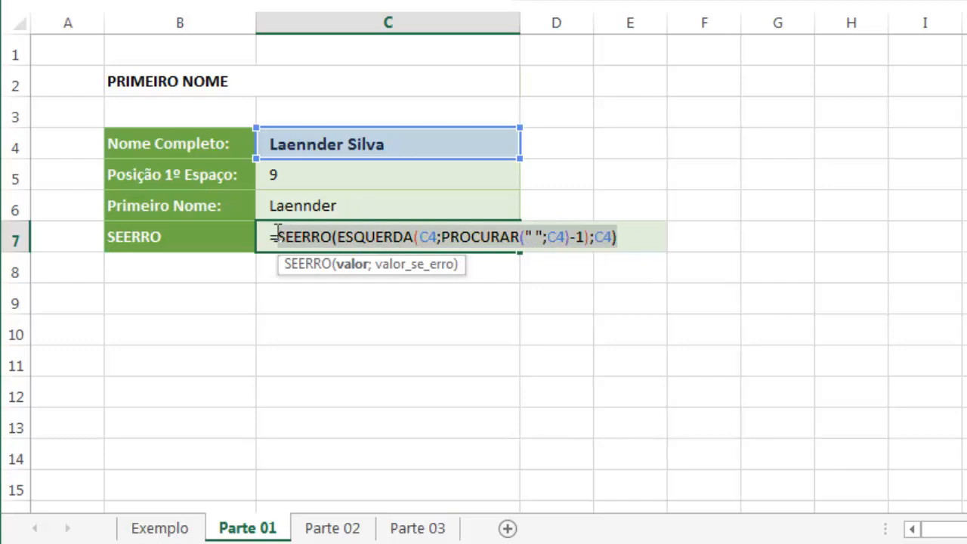
pyautogui.press('Escape')
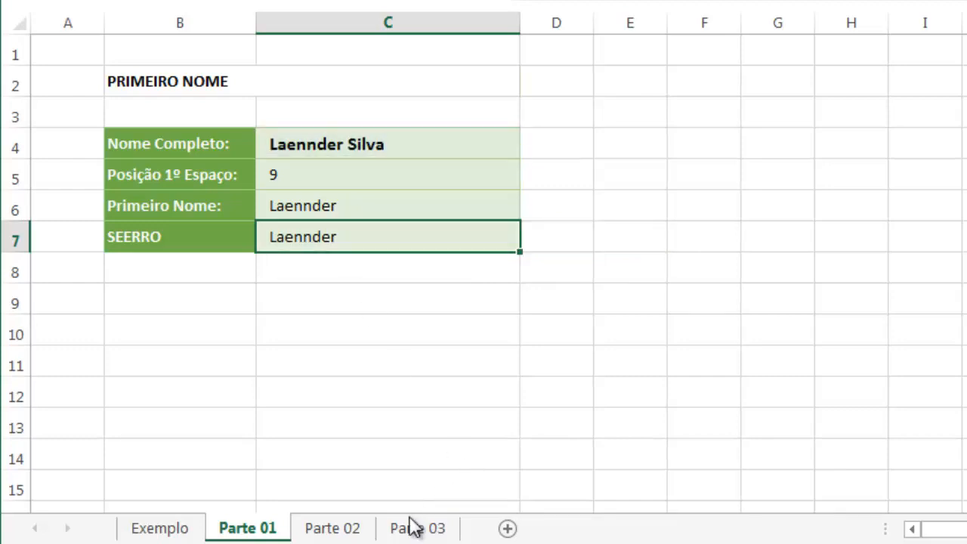
pyautogui.click(412, 528)
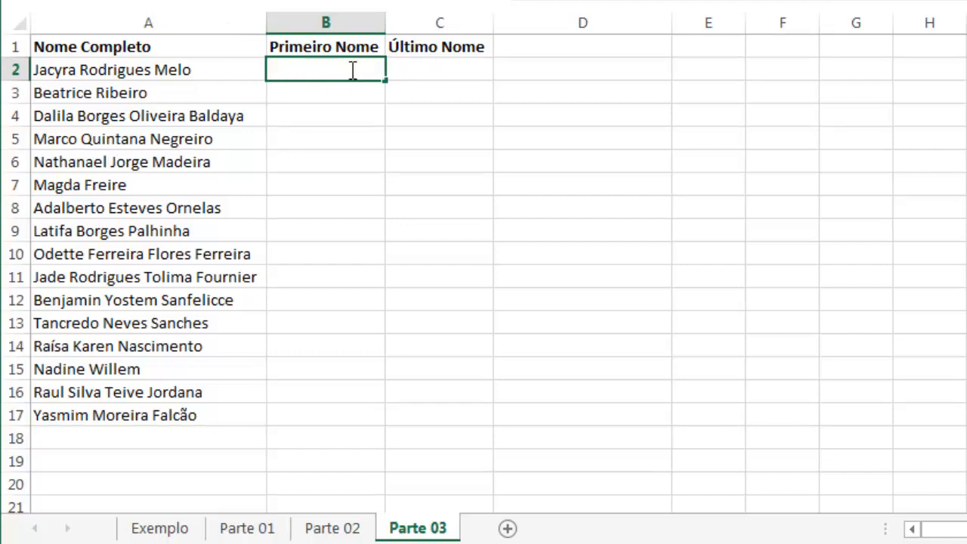
pyautogui.hotkey('ctrl', 'v')
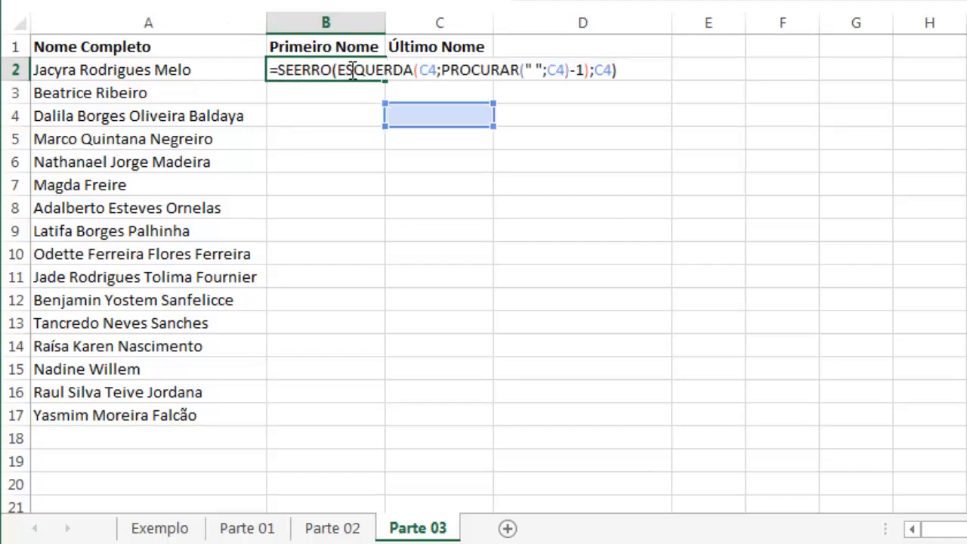
# Repoint all three C4 references in B2's formula to A2, giving =SEERRO(ESQUERDA(A2;PROCURAR(" ";A2)-1);A2)
pyautogui.moveTo(432, 116); pyautogui.dragTo(222, 60)
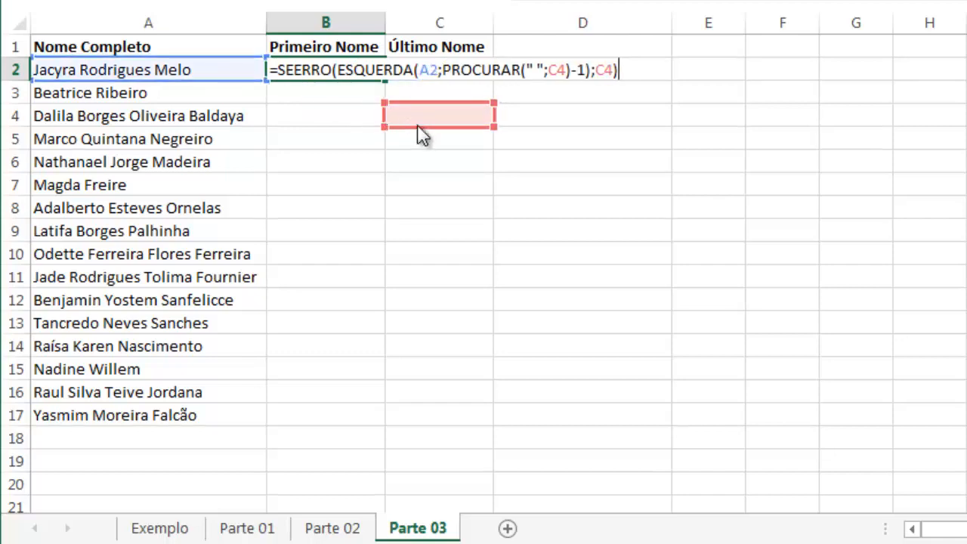
pyautogui.moveTo(417, 127); pyautogui.dragTo(211, 62)
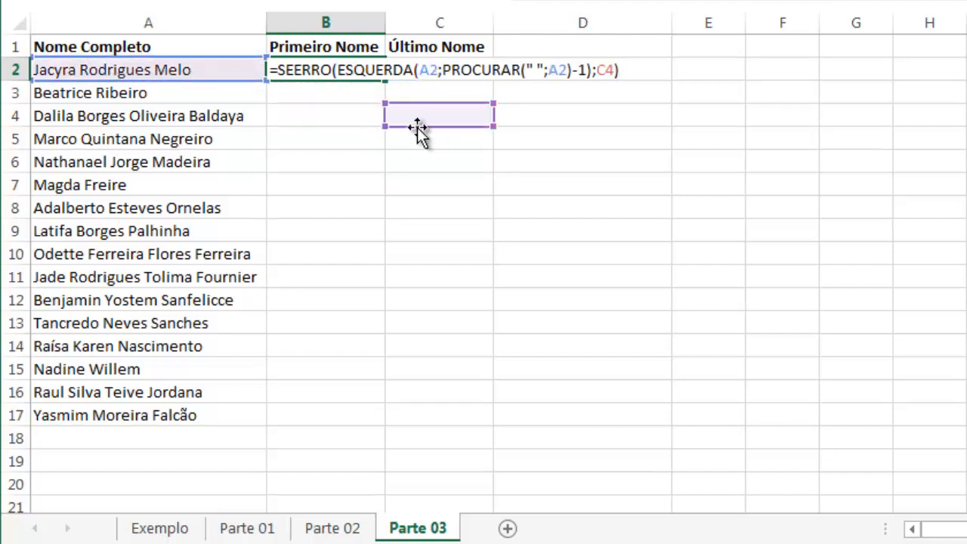
pyautogui.moveTo(418, 130); pyautogui.dragTo(201, 69)
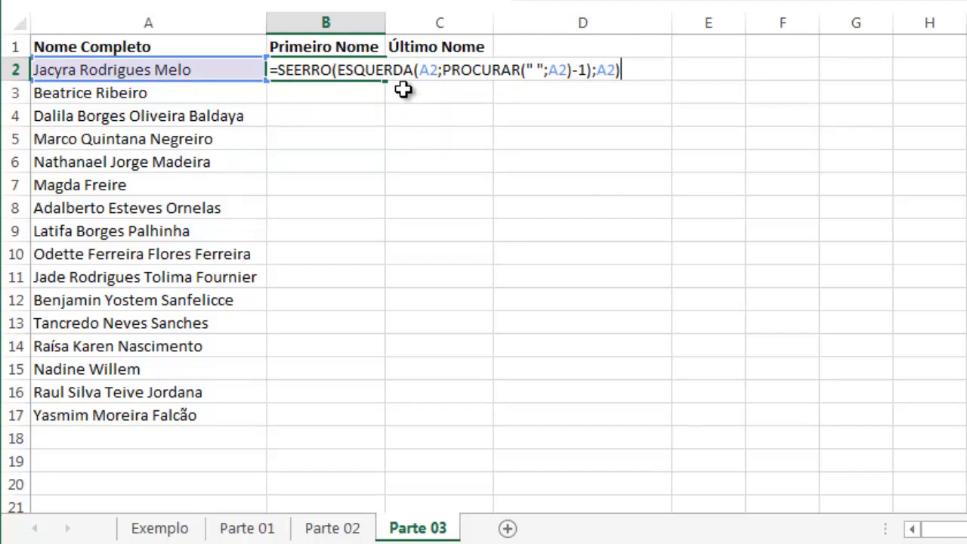
pyautogui.press('Return')
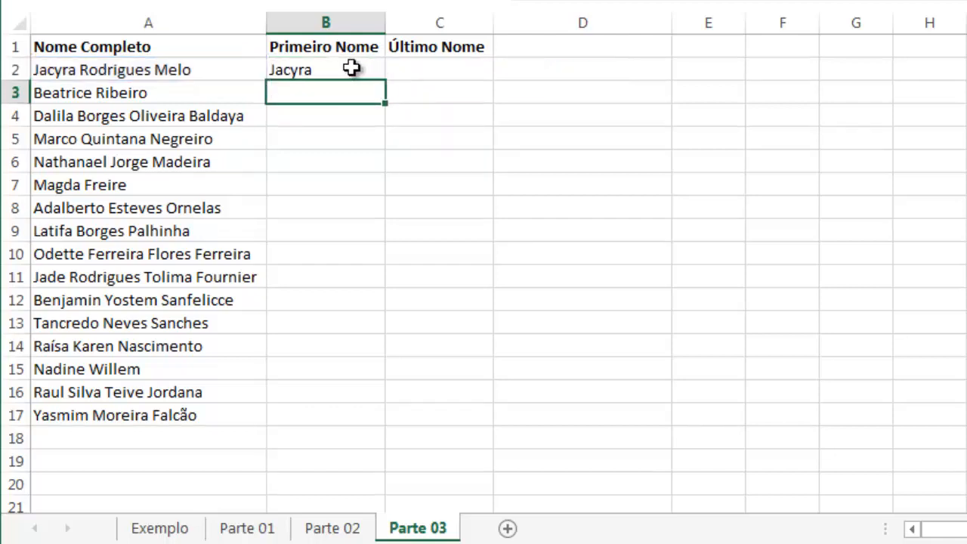
# Fill the B2 formula down to B17 and compare the extracted first names with the full names in column A
pyautogui.click(352, 68)
pyautogui.moveTo(386, 78); pyautogui.dragTo(395, 432)
pyautogui.click(105, 94)
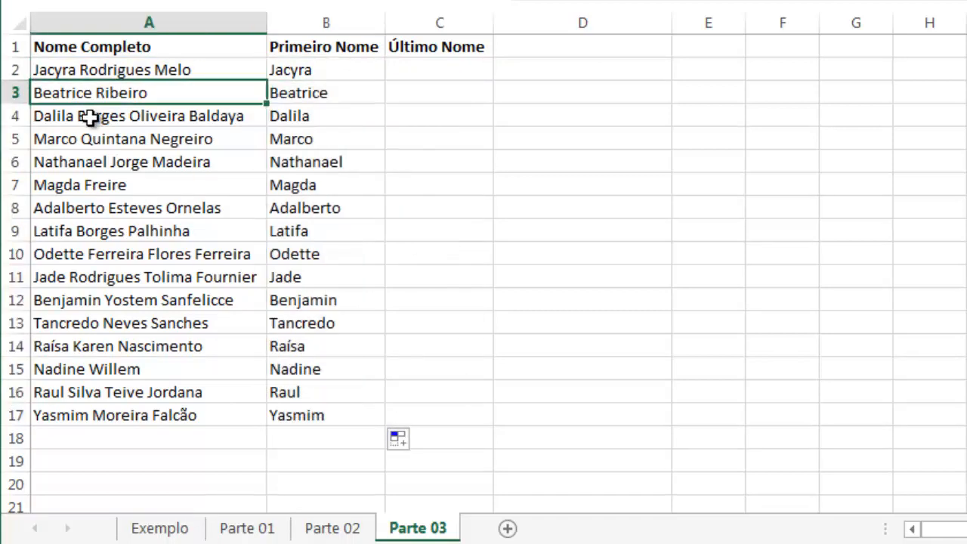
pyautogui.click(85, 119)
pyautogui.click(78, 139)
pyautogui.click(75, 164)
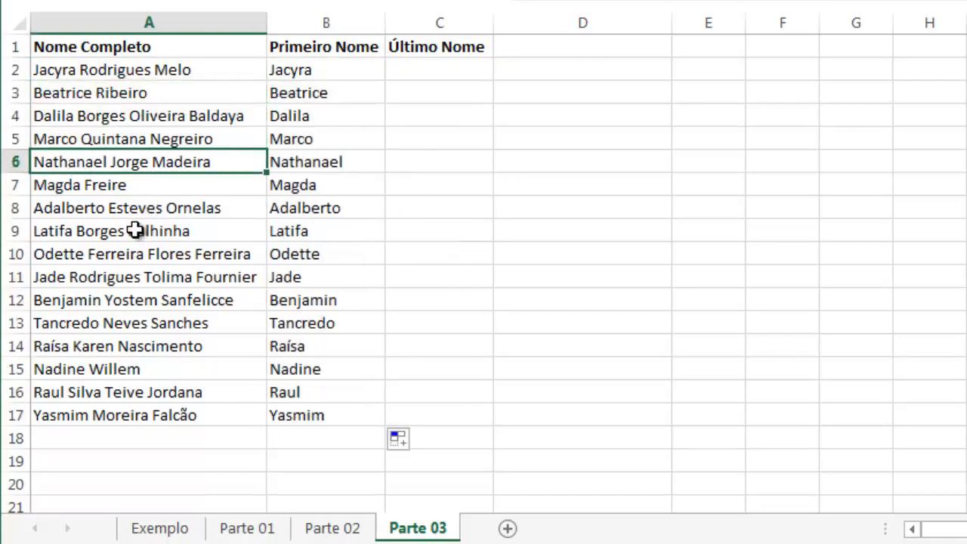
pyautogui.click(124, 229)
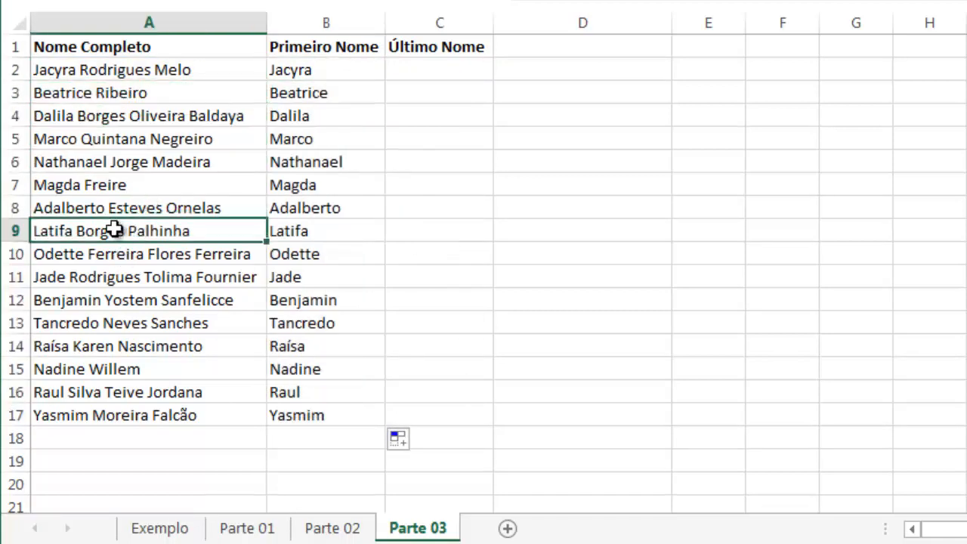
# Remove the surnames from the full name in A5 so that only the first name is left
pyautogui.click(110, 143)
pyautogui.moveTo(81, 143); pyautogui.dragTo(255, 145)
pyautogui.press('BackSpace')
pyautogui.press('Return')
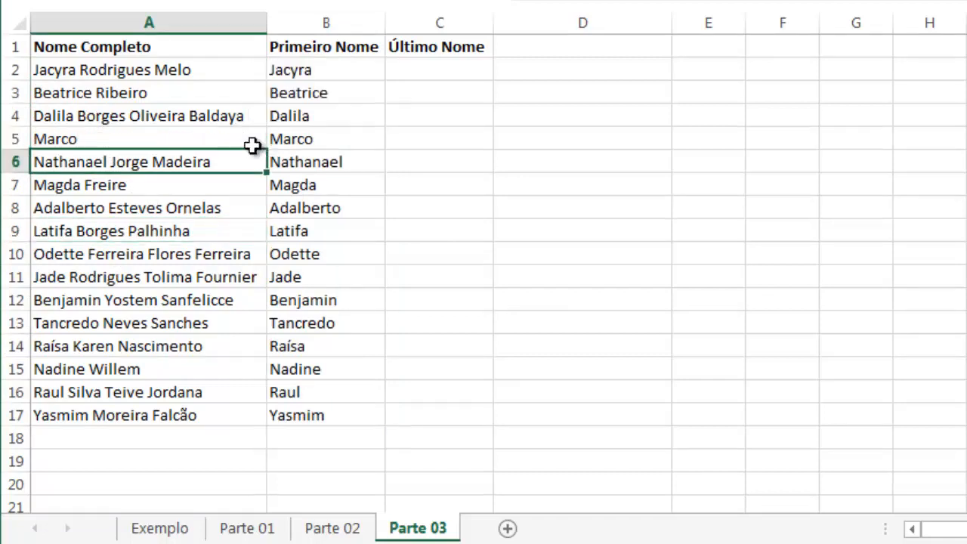
# Review the empty Último Nome column and the Exemplo, Parte 01 and Parte 02 sheets, ending on Parte 02's Nº de Caract cell C5
pyautogui.click(433, 67)
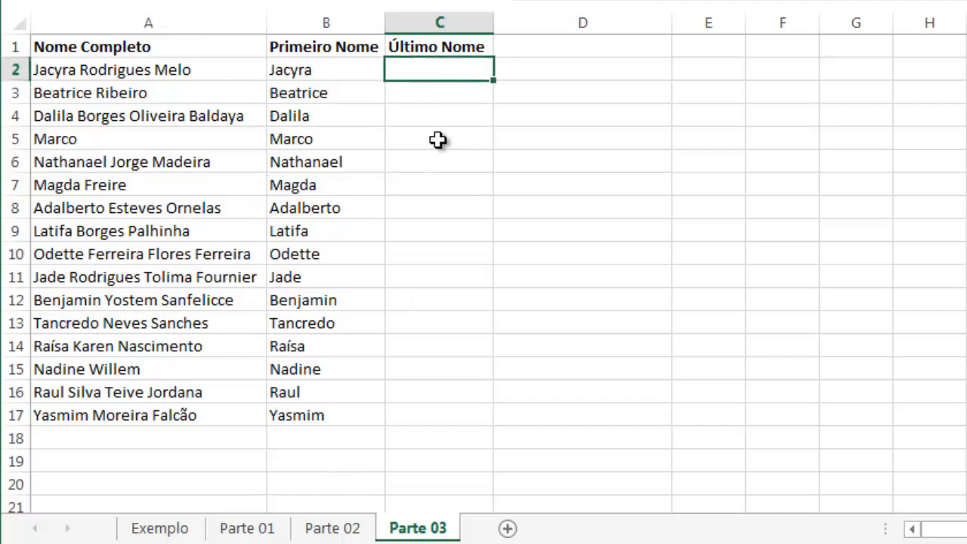
pyautogui.click(190, 530)
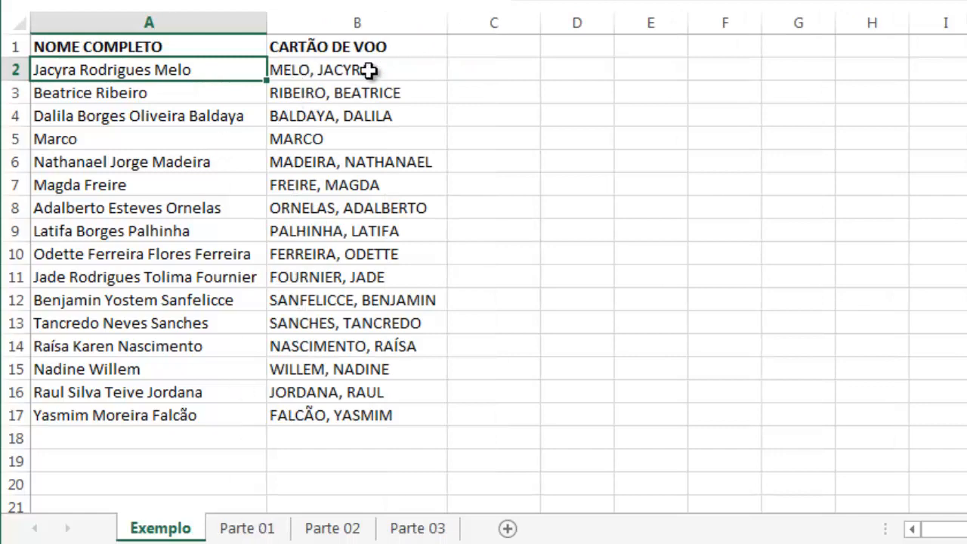
pyautogui.click(266, 531)
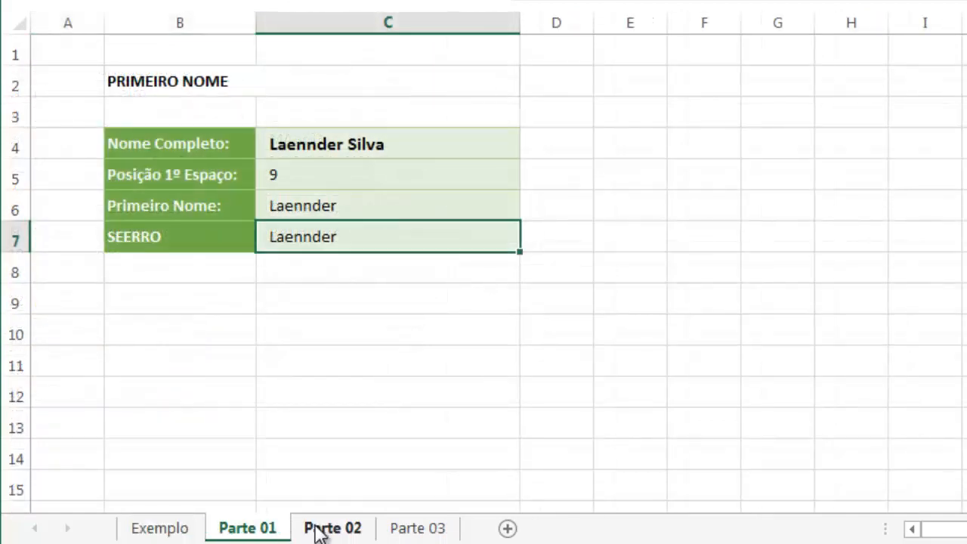
pyautogui.click(317, 530)
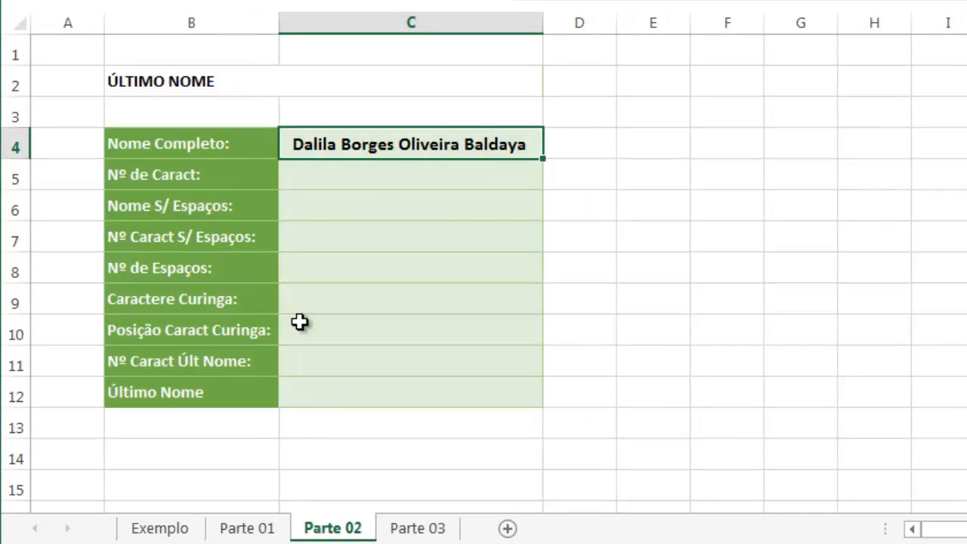
pyautogui.click(321, 389)
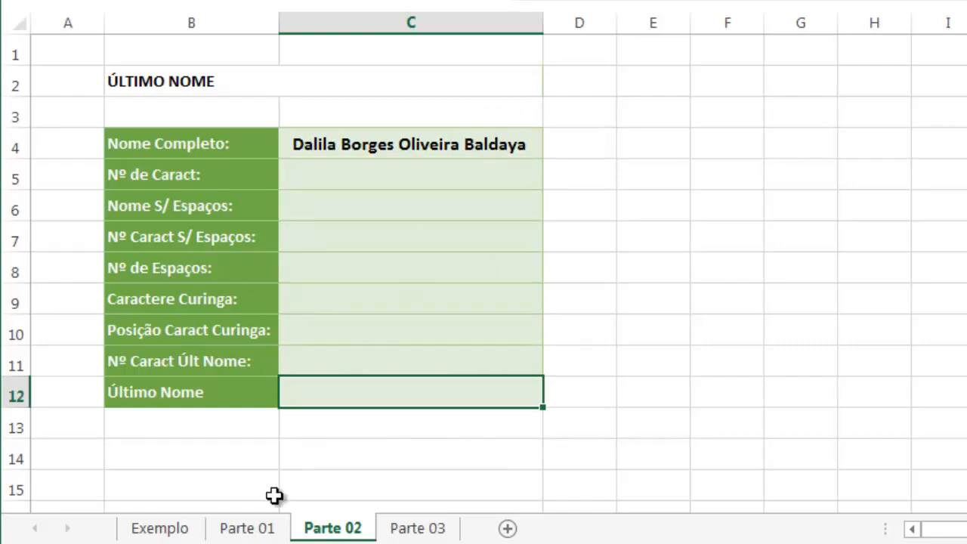
pyautogui.click(262, 530)
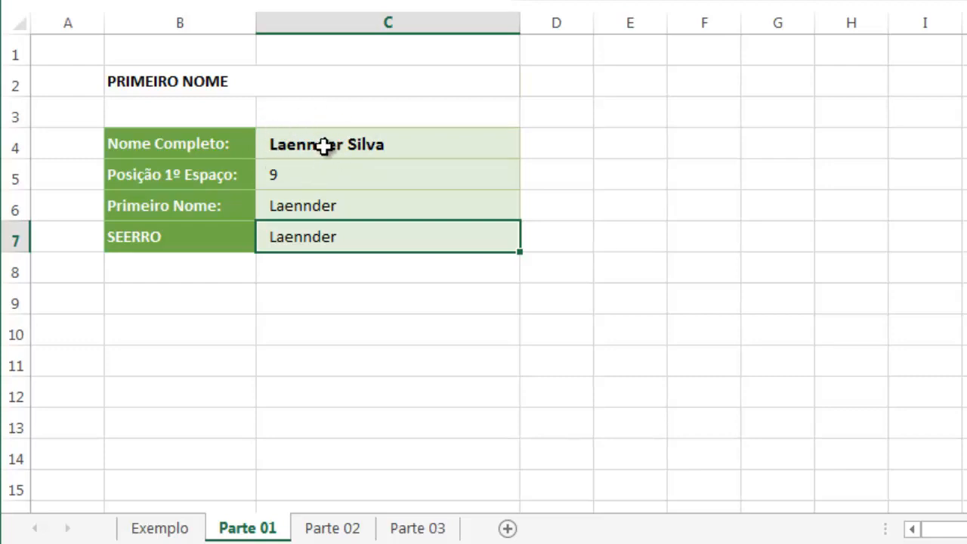
pyautogui.click(337, 528)
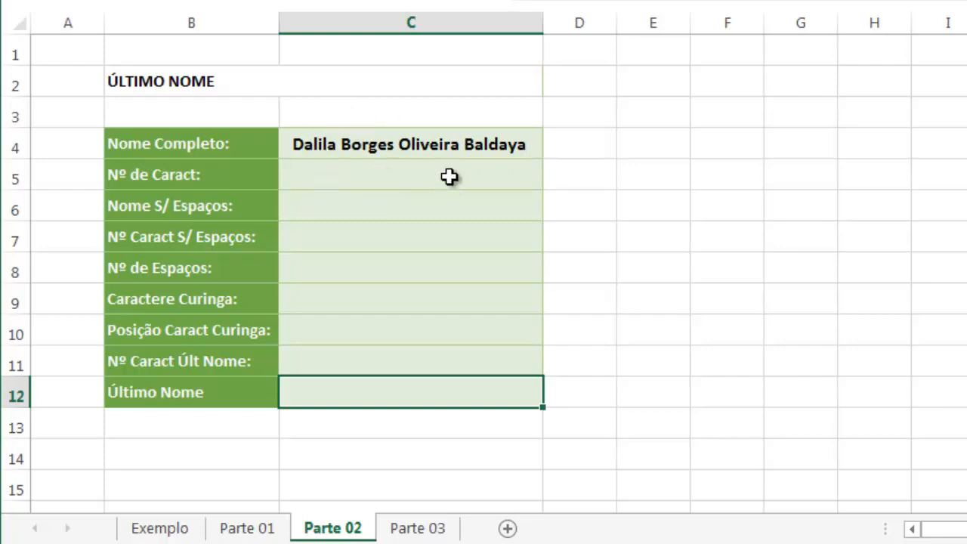
pyautogui.click(352, 183)
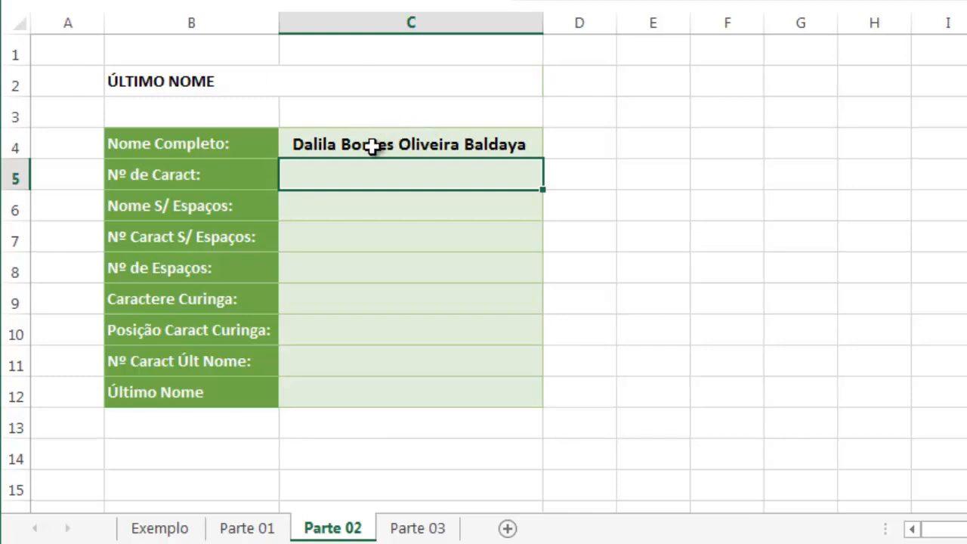
# Count the characters of the full name in C5 with =NÚM.CARACT(C4)
pyautogui.write('=M')
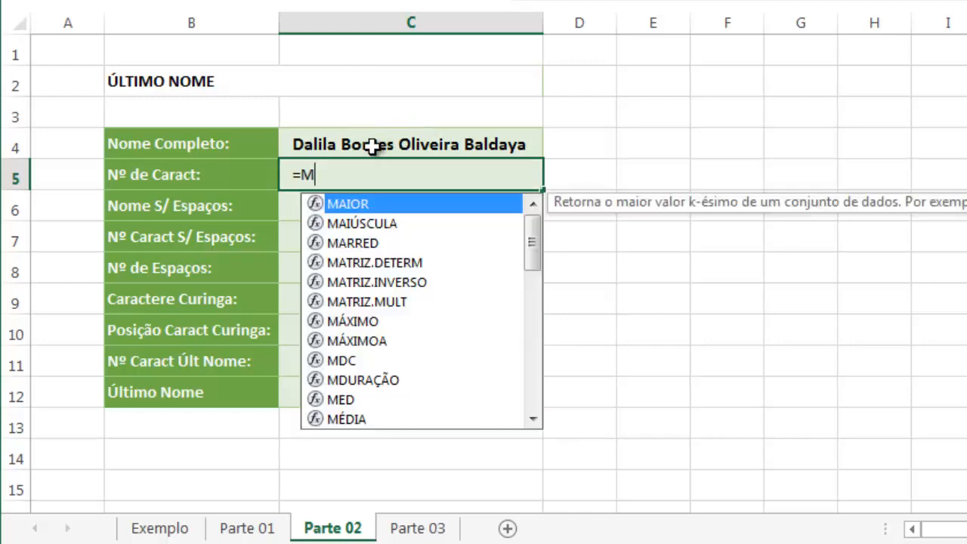
pyautogui.press('BackSpace')
pyautogui.write('NÚ')
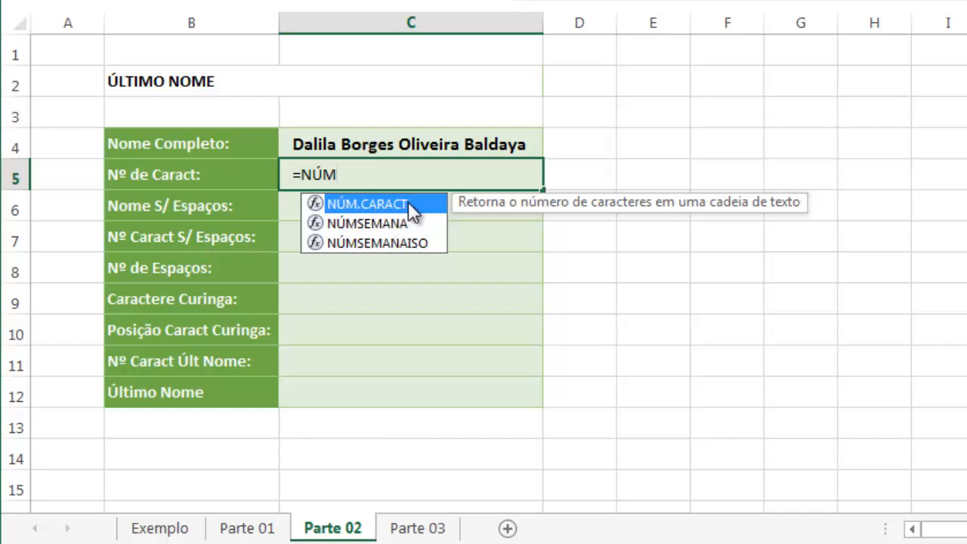
pyautogui.write('M')
pyautogui.doubleClick(408, 203)
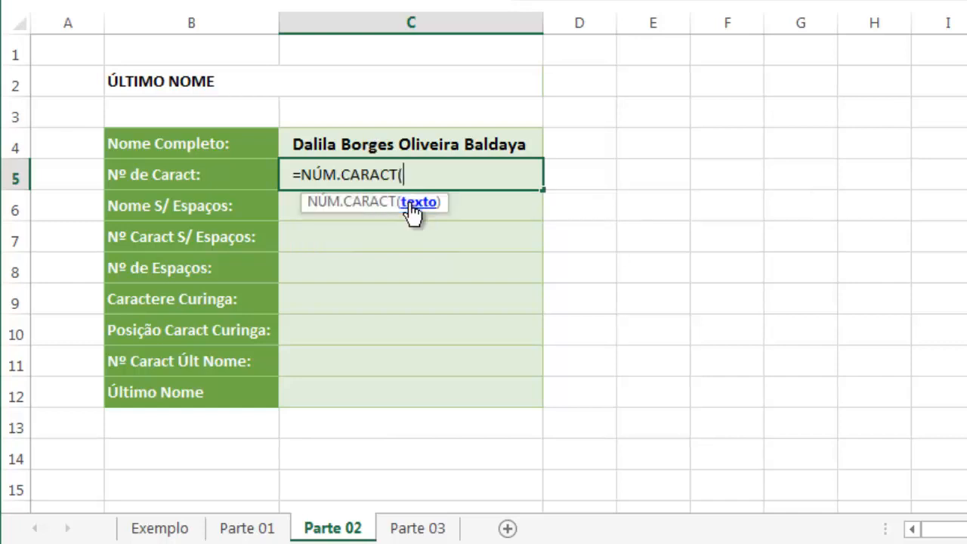
pyautogui.click(408, 142)
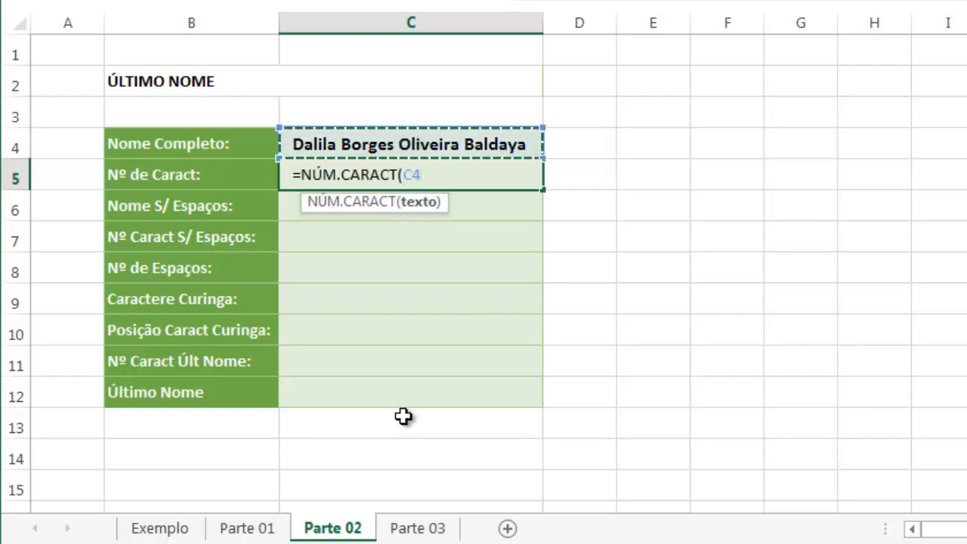
pyautogui.write(')')
pyautogui.press('Return')
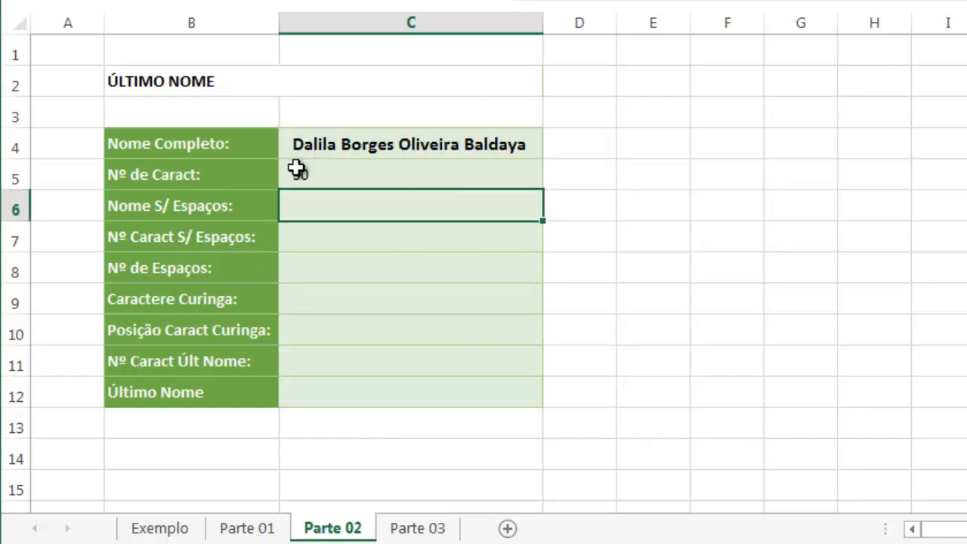
# Strip the spaces from the full name in C6 with =SUBSTITUIR(C4;" ";"")
pyautogui.click(372, 155)
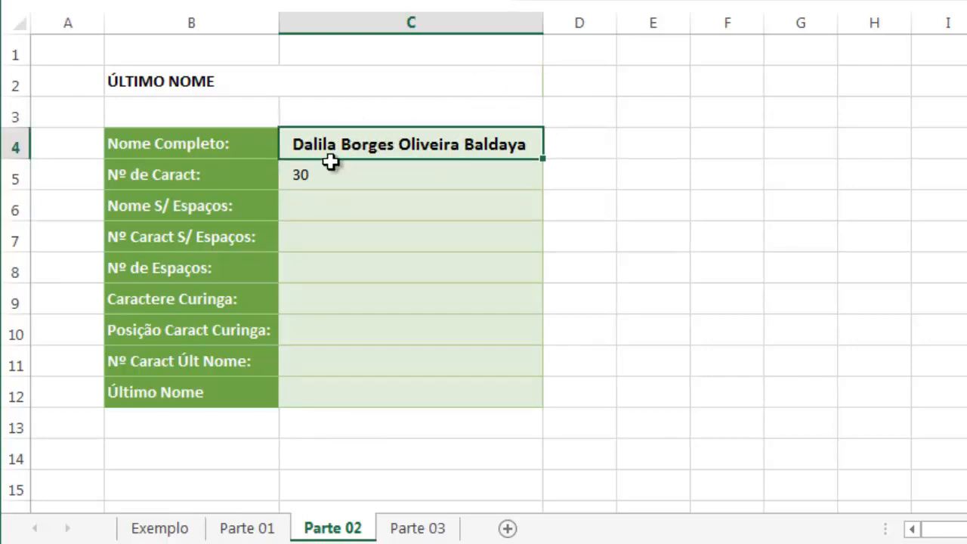
pyautogui.click(321, 186)
pyautogui.click(319, 205)
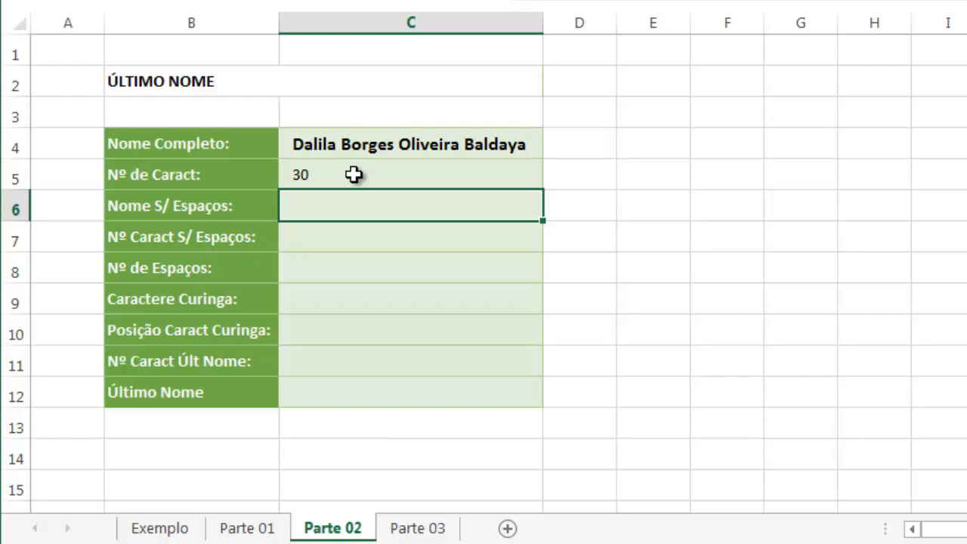
pyautogui.write('SUB')
pyautogui.press('Tab')
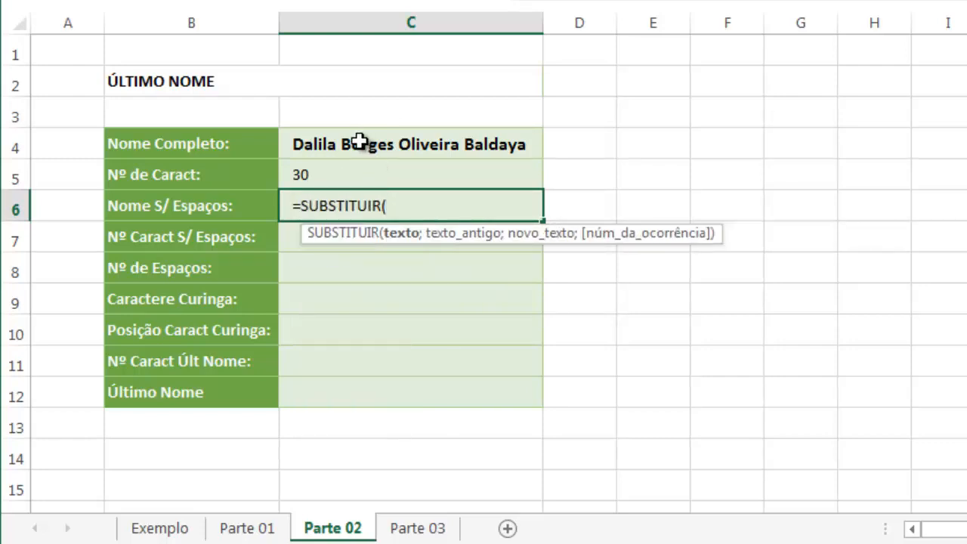
pyautogui.click(359, 142)
pyautogui.write(';')
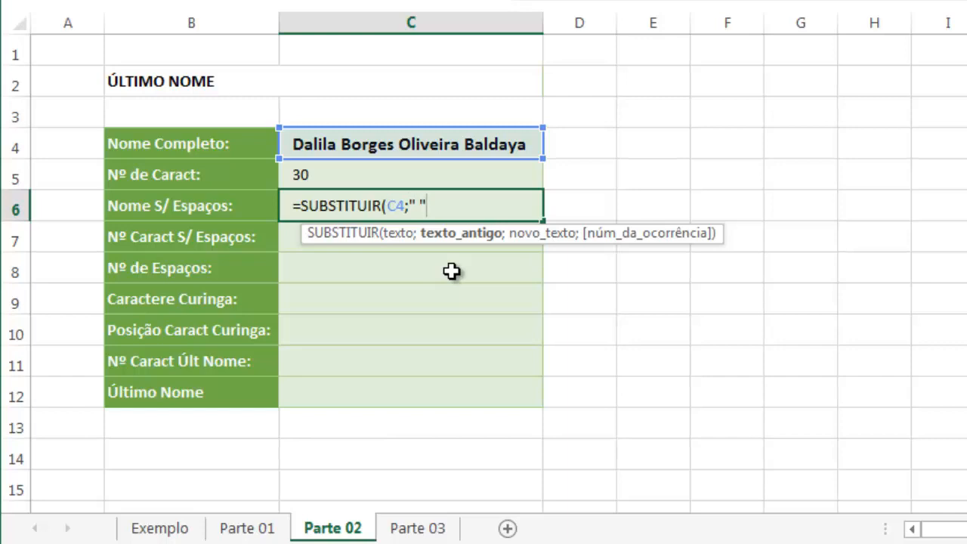
pyautogui.write(';')
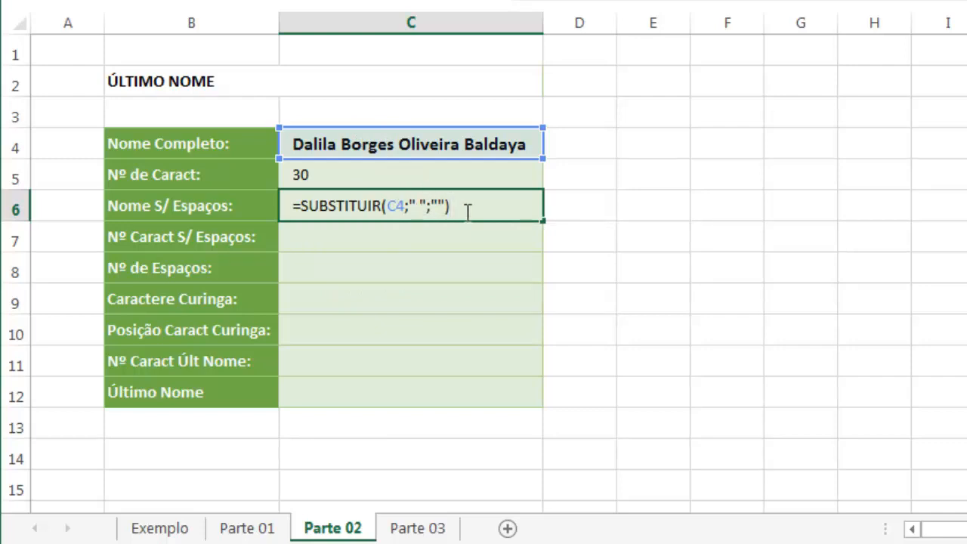
pyautogui.press('Return')
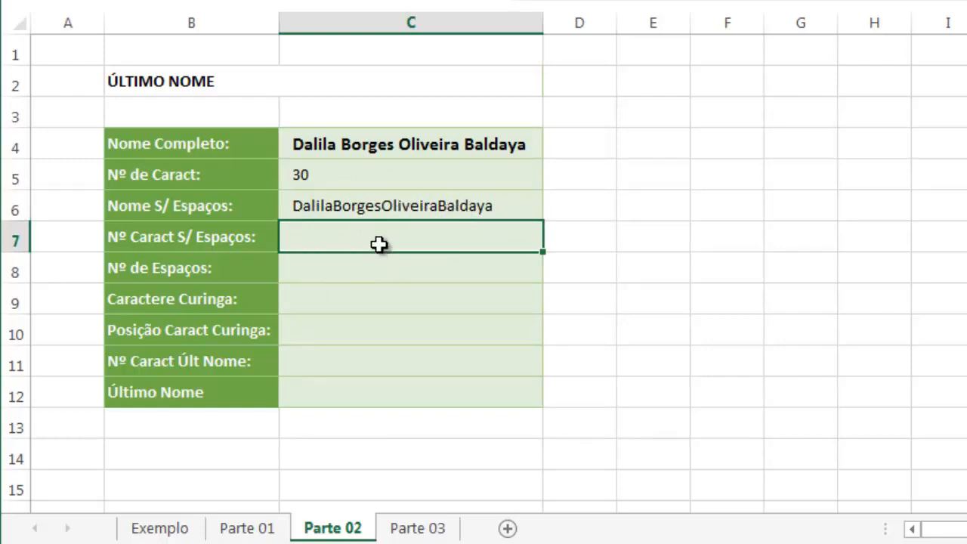
# Count the characters of the name without spaces in C7 with =NÚM.CARACT(C6)
pyautogui.click(374, 206)
pyautogui.click(374, 237)
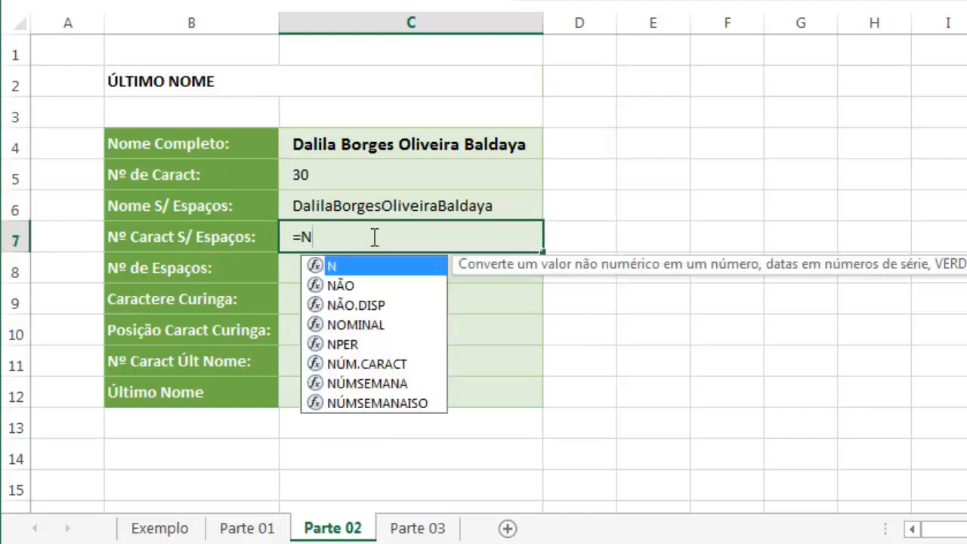
pyautogui.write('ÚM')
pyautogui.press('Tab')
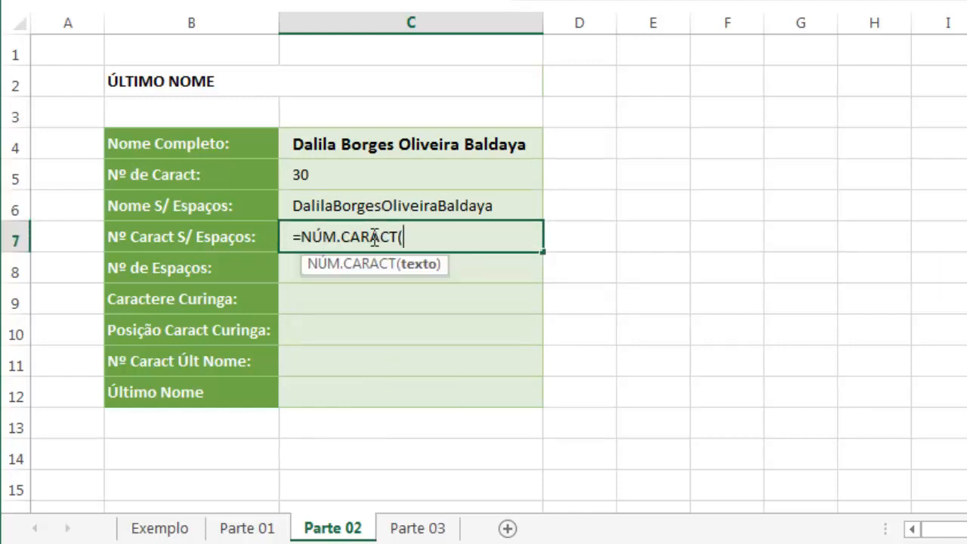
pyautogui.click(371, 209)
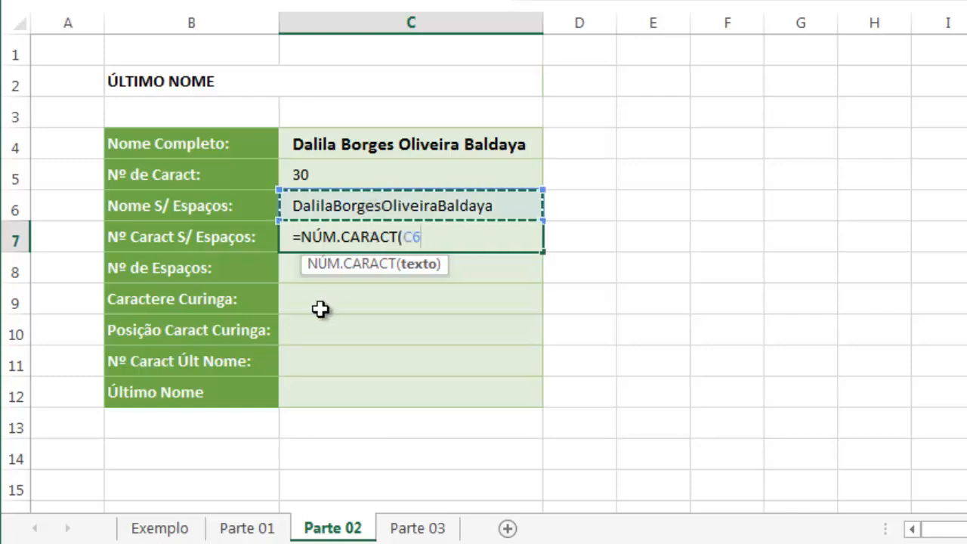
pyautogui.write(')')
pyautogui.press('Return')
pyautogui.press('Up')
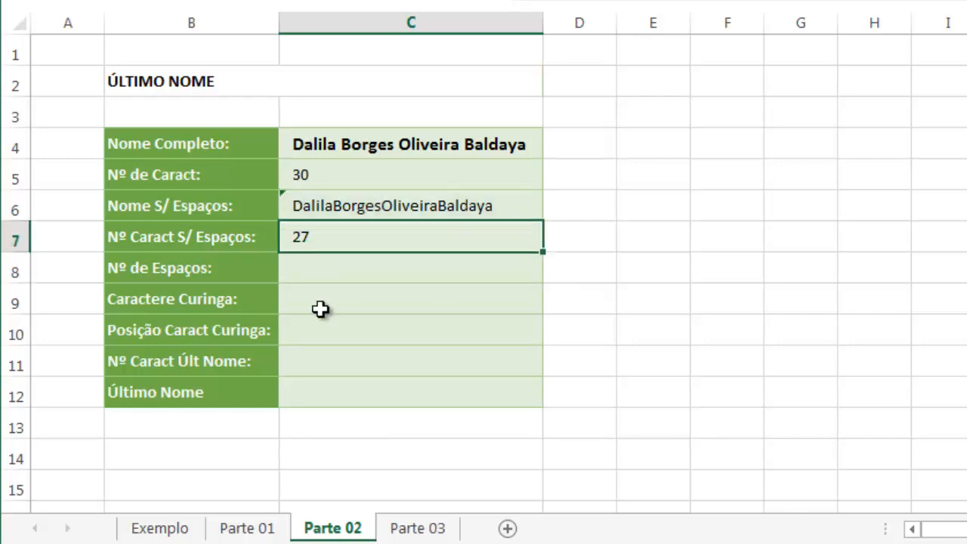
# Calculate the number of spaces in C8 with =C5-C7 and compare it with the values in C5 to C7
pyautogui.press('Down')
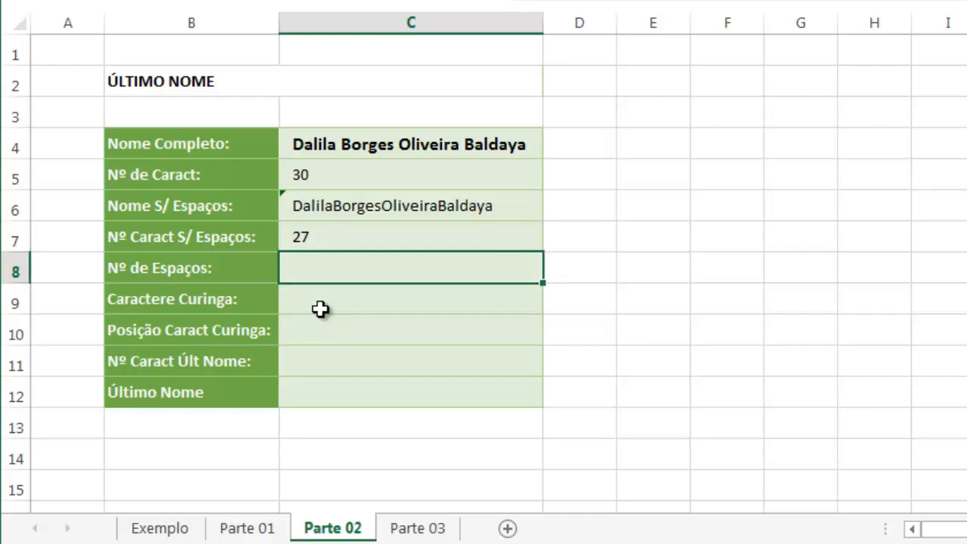
pyautogui.press('Up')
pyautogui.press('Up')
pyautogui.press('Up')
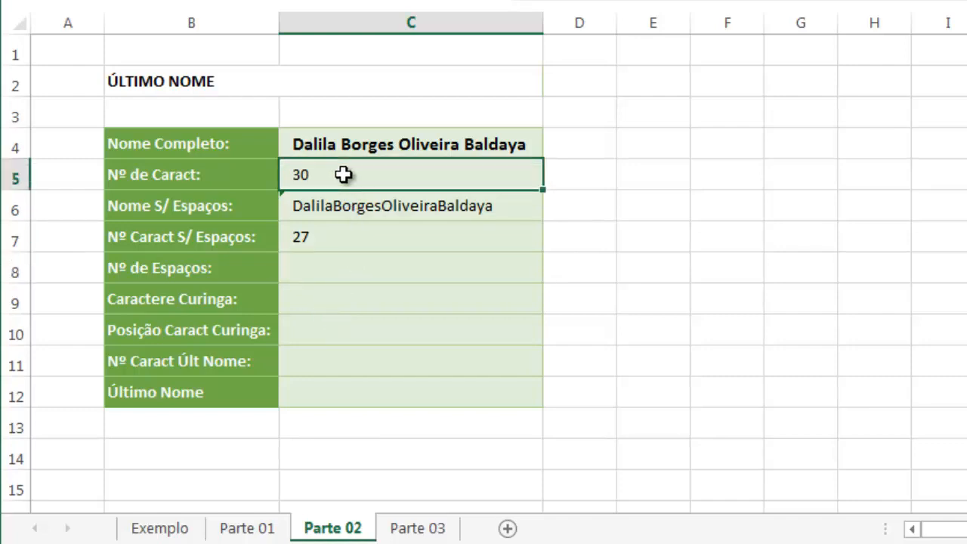
pyautogui.click(327, 236)
pyautogui.click(324, 266)
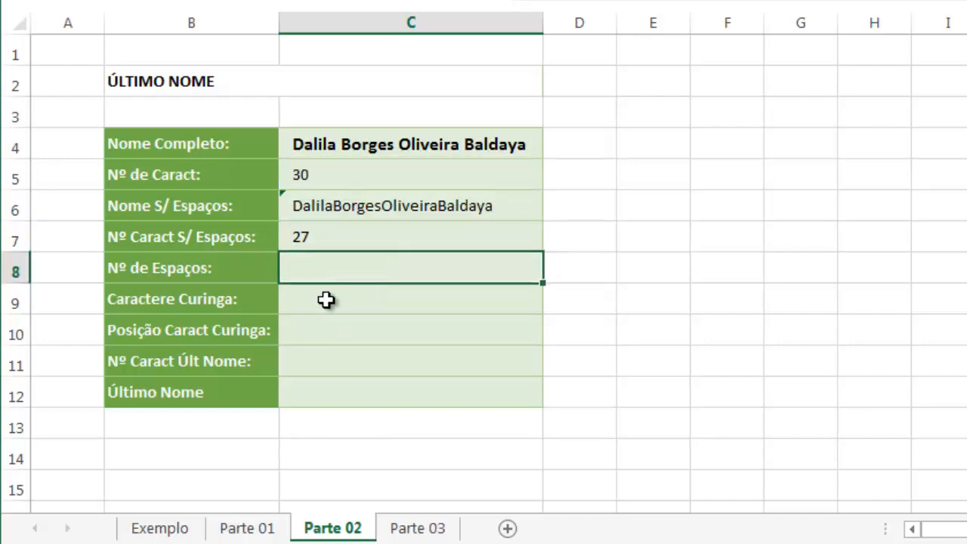
pyautogui.press('F2')
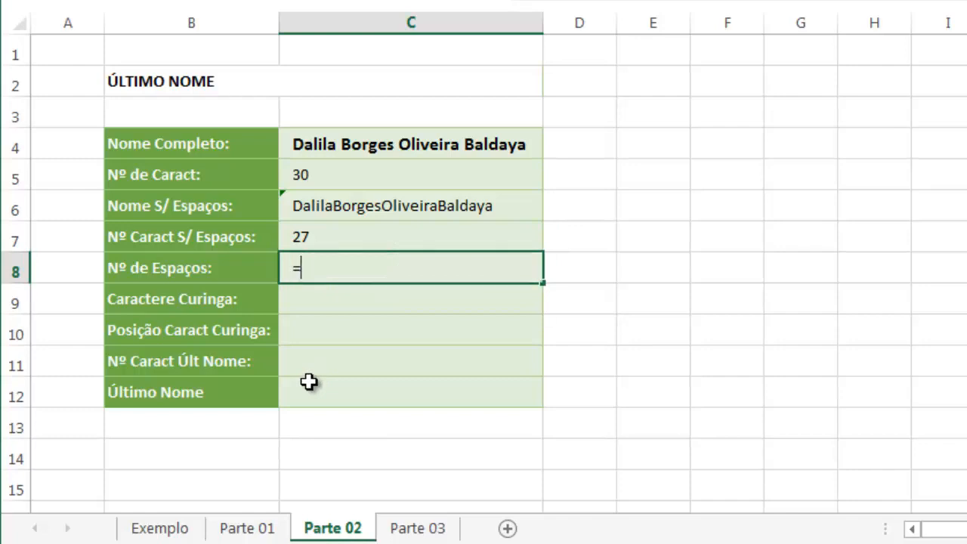
pyautogui.write('=')
pyautogui.click(329, 172)
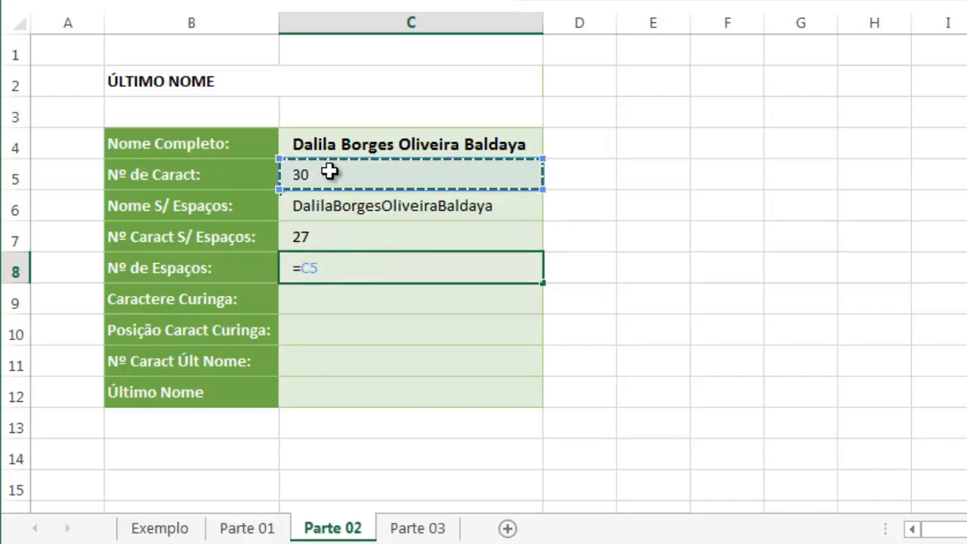
pyautogui.write('-')
pyautogui.click(318, 237)
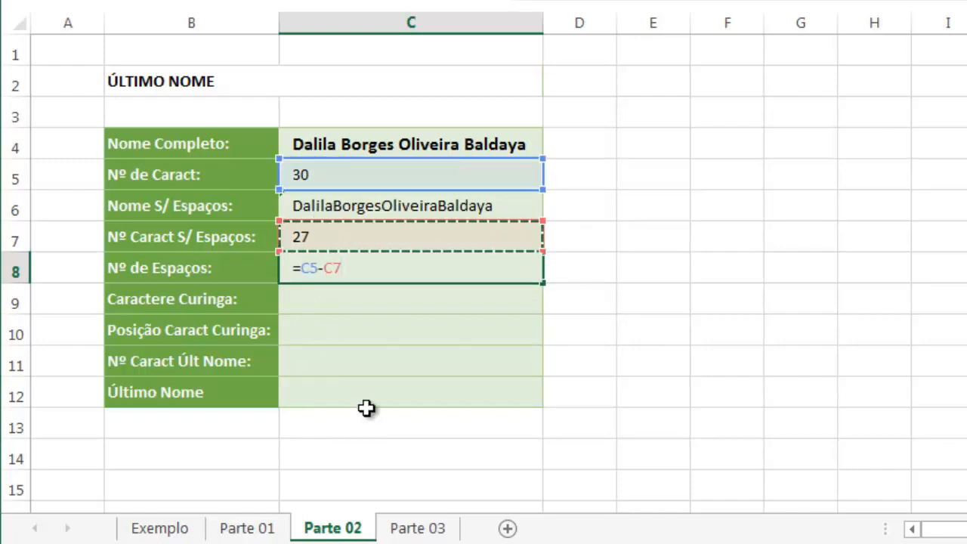
pyautogui.press('Return')
pyautogui.click(334, 267)
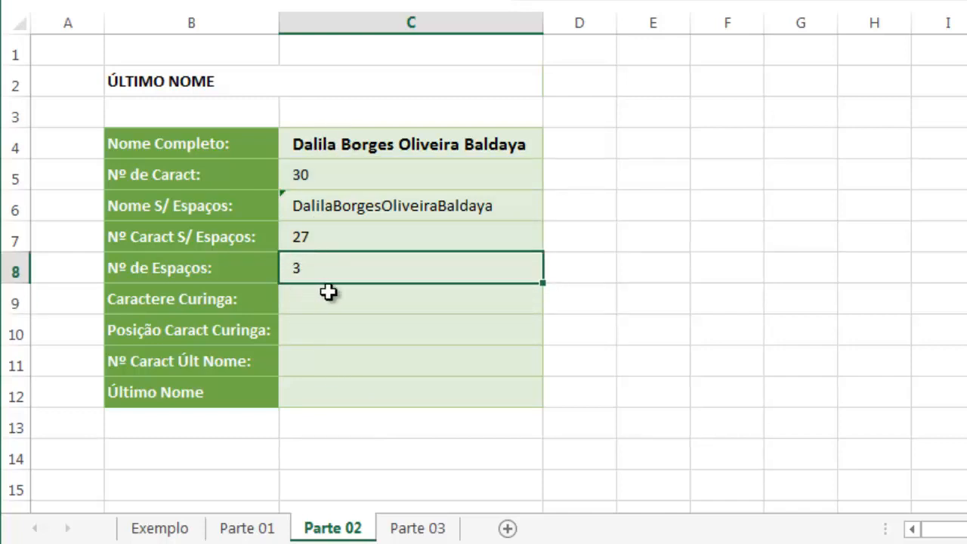
pyautogui.click(333, 179)
pyautogui.click(323, 208)
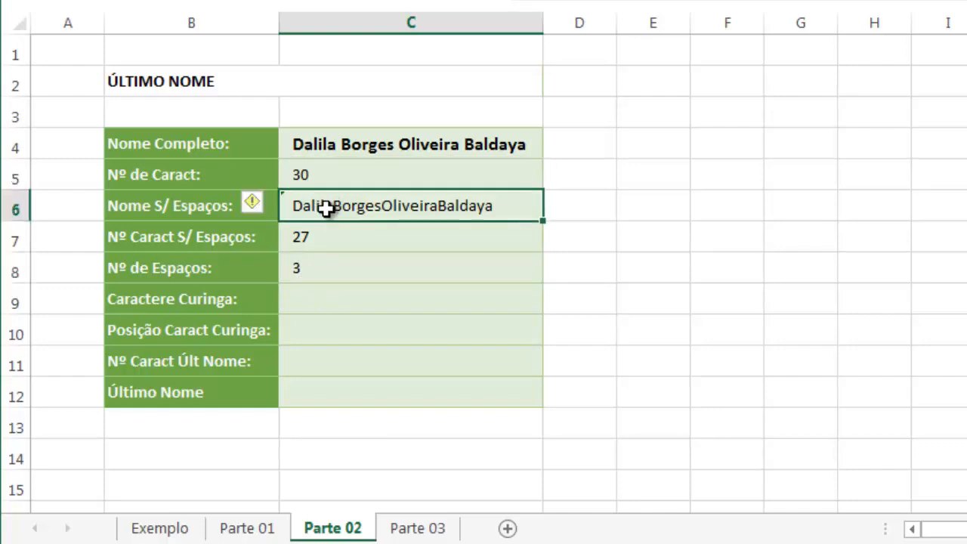
pyautogui.click(310, 242)
pyautogui.click(305, 269)
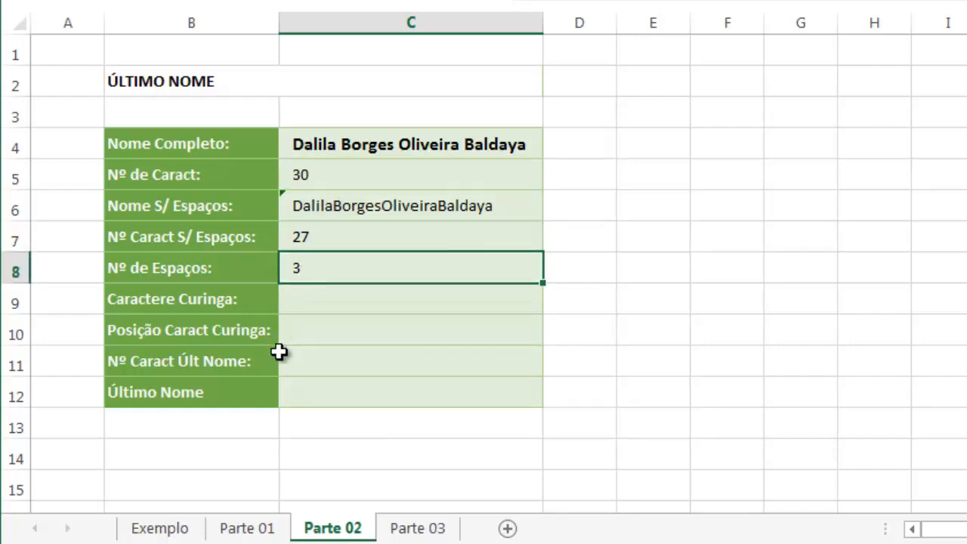
# Replace the full name in C4 with a test name of one first name and one surname, and check Nº de Espaços in C8
pyautogui.click(354, 150)
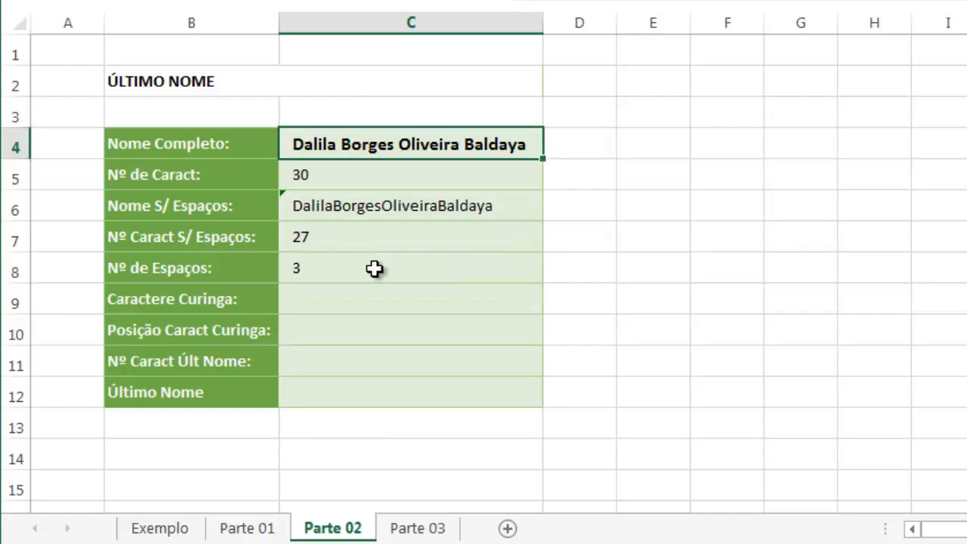
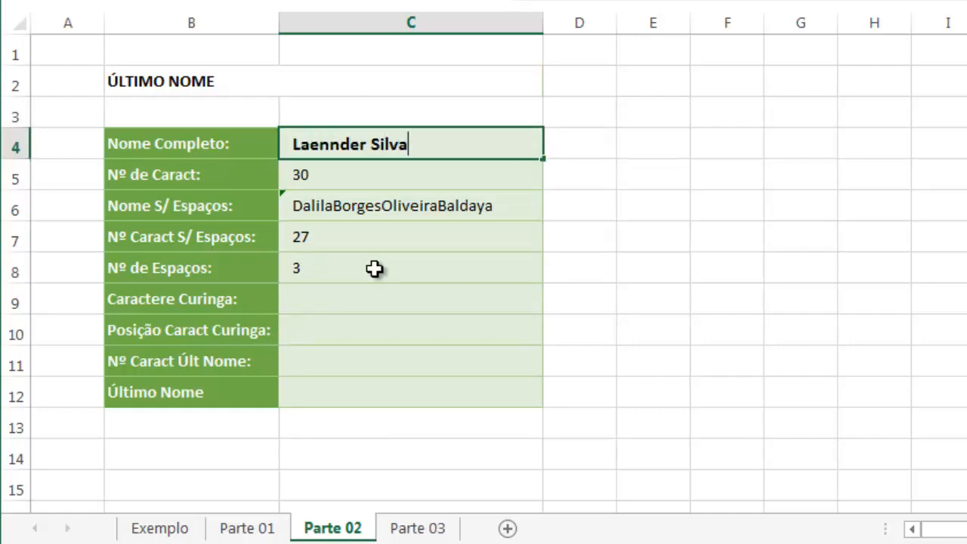
pyautogui.press('Return')
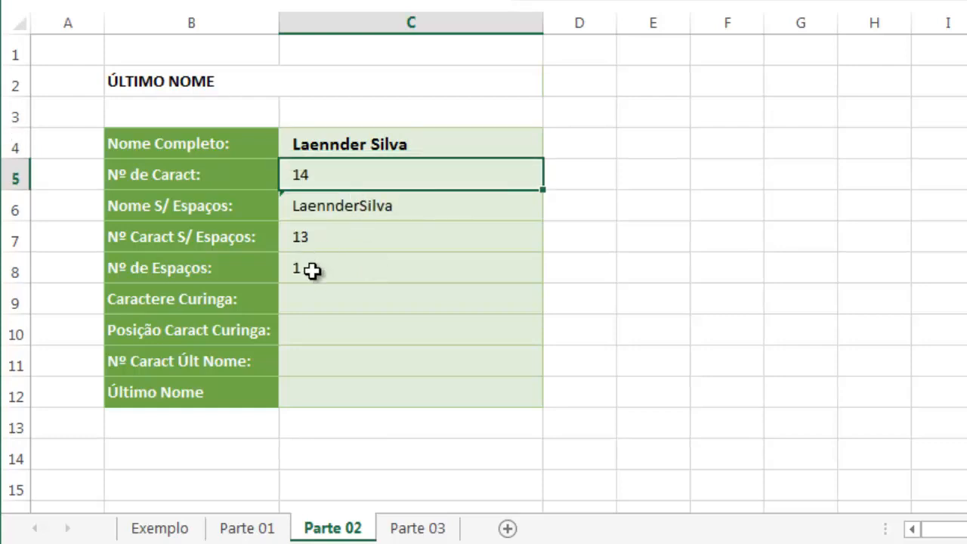
pyautogui.click(314, 271)
# Extend the test name in C4 with a second surname
pyautogui.click(369, 144)
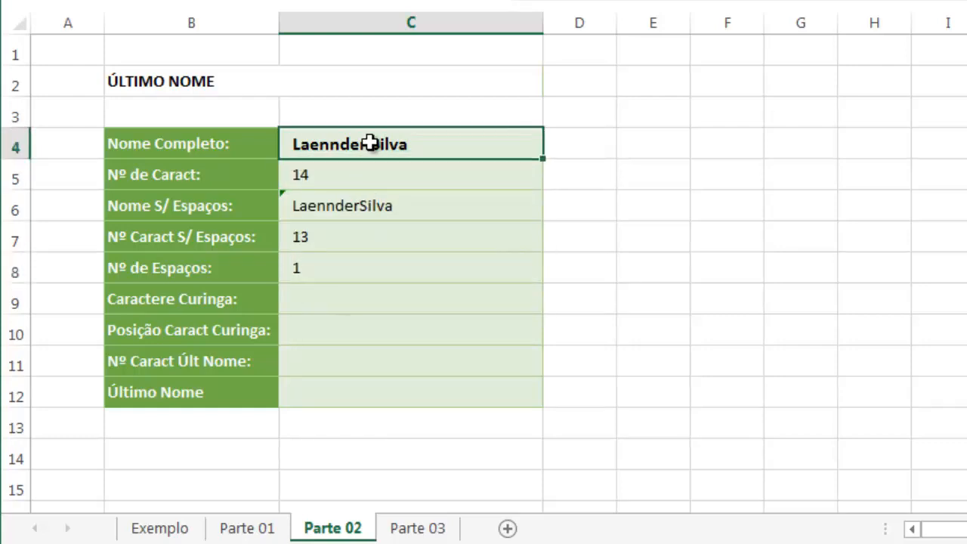
pyautogui.press('F2')
pyautogui.hotkey('shift', 'Home')
pyautogui.hotkey('shift', 'Right')
pyautogui.hotkey('shift', 'Right')
pyautogui.hotkey('shift', 'Right')
pyautogui.hotkey('shift', 'Right')
pyautogui.hotkey('shift', 'Right')
pyautogui.hotkey('shift', 'Right')
pyautogui.hotkey('shift', 'Right')
pyautogui.hotkey('shift', 'Right')
pyautogui.hotkey('shift', 'Right')
pyautogui.press('Delete')
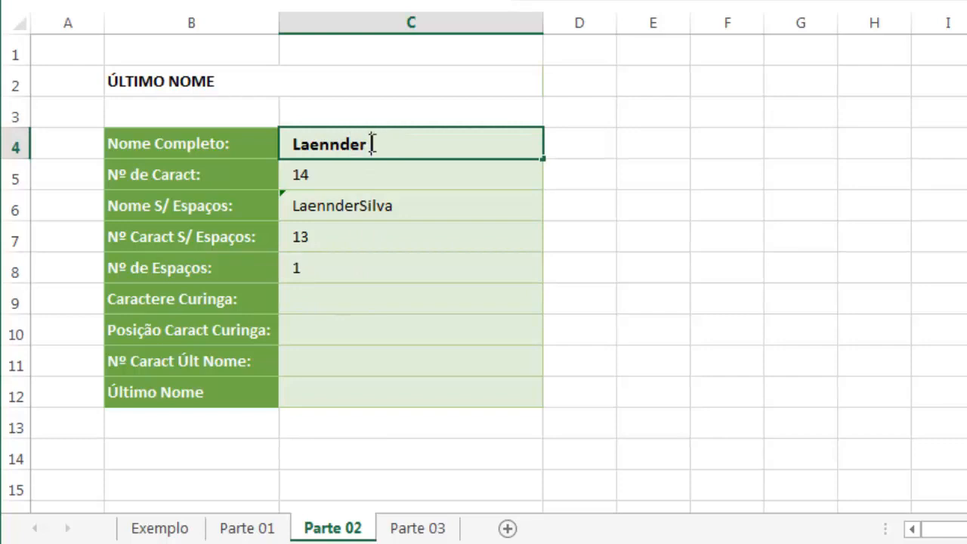
pyautogui.write('Silva Alves')
pyautogui.press('Return')
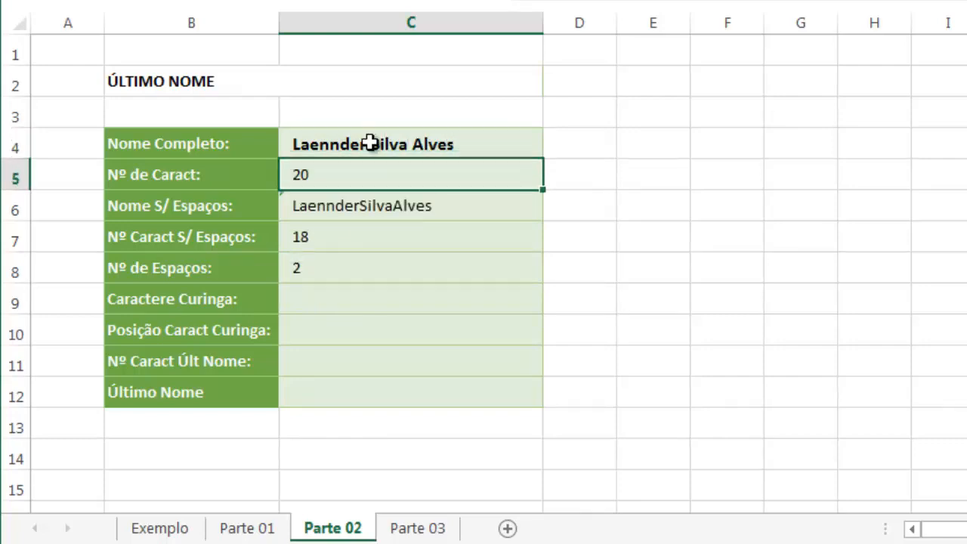
# Undo both test name changes in C4 and select the empty Caractere Curinga cell C9
pyautogui.hotkey('ctrl', 'z')
pyautogui.hotkey('ctrl', 'z')
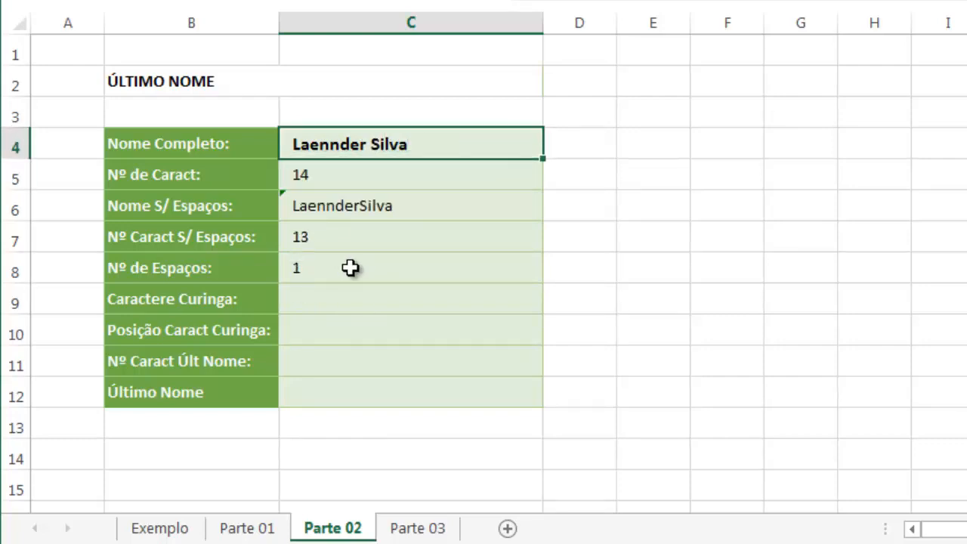
pyautogui.click(330, 298)
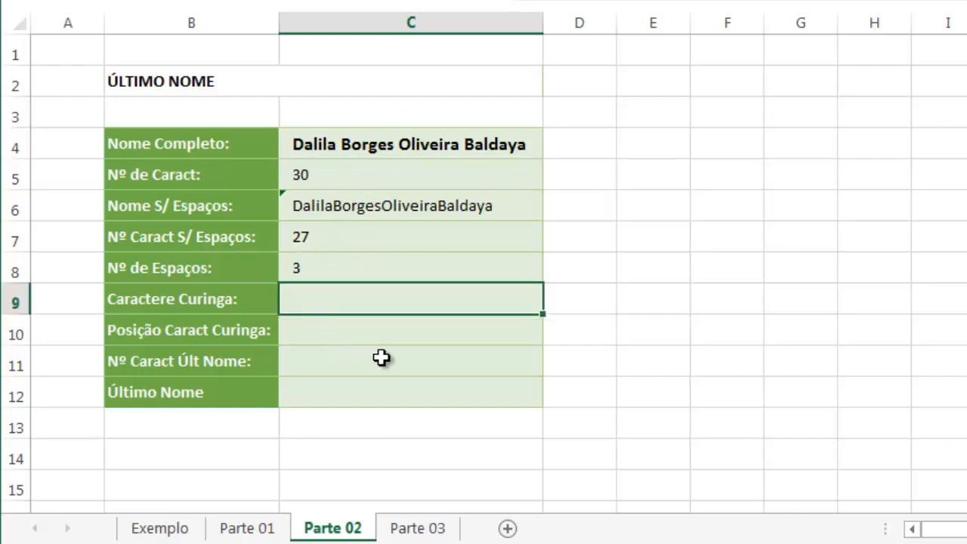
pyautogui.click(364, 269)
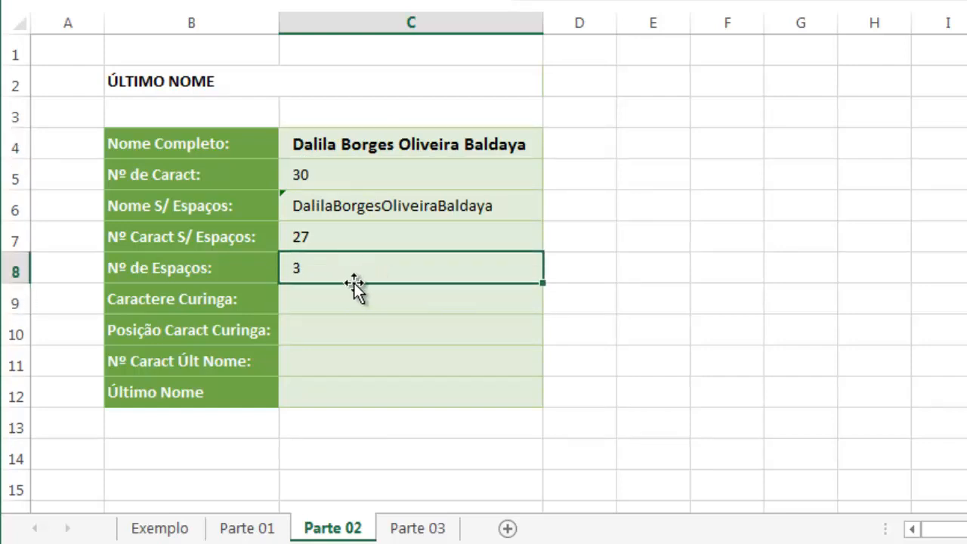
pyautogui.click(346, 294)
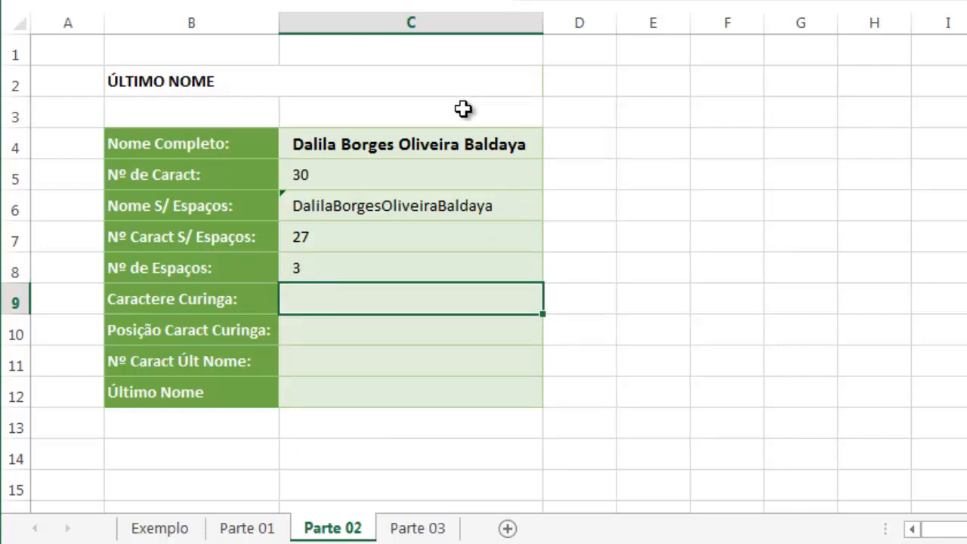
# Review the PROCURAR formula in C5 of sheet Parte 01, and examine the space count and full name on Parte 02
pyautogui.click(249, 528)
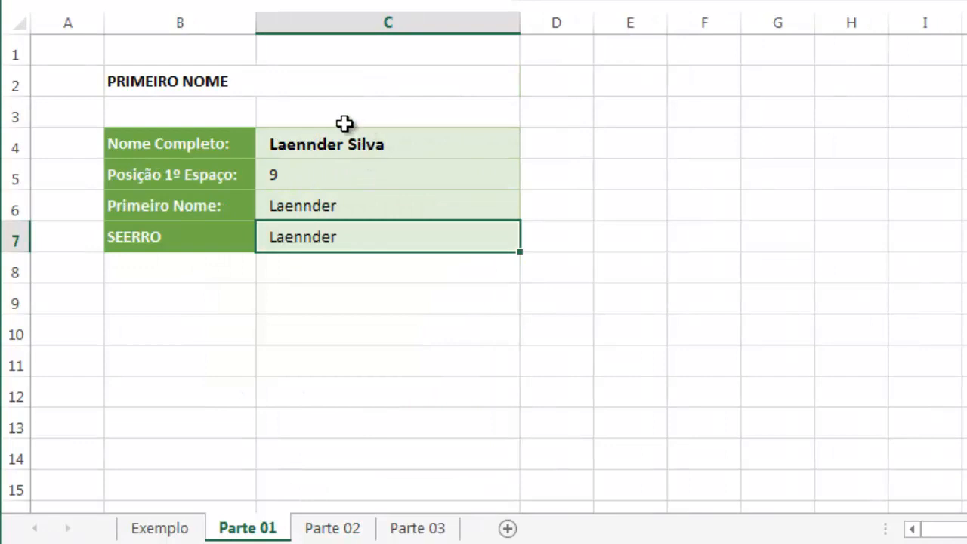
pyautogui.doubleClick(325, 173)
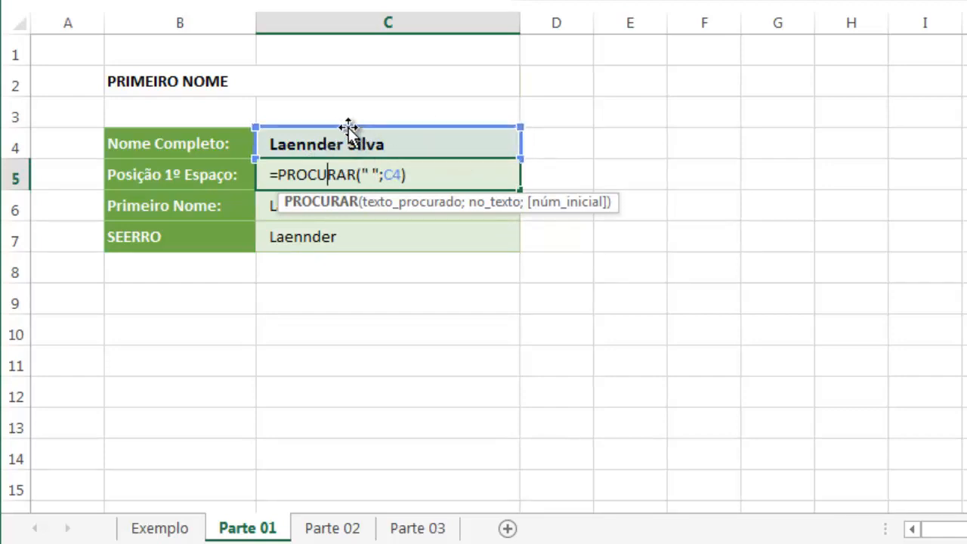
pyautogui.hotkey('ctrl', 'Return')
pyautogui.click(337, 527)
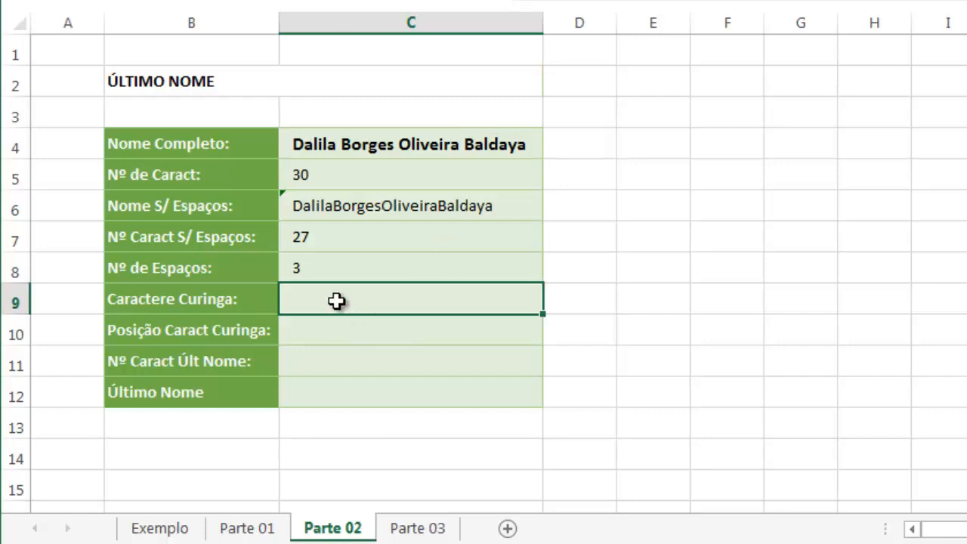
pyautogui.click(311, 269)
pyautogui.click(459, 144)
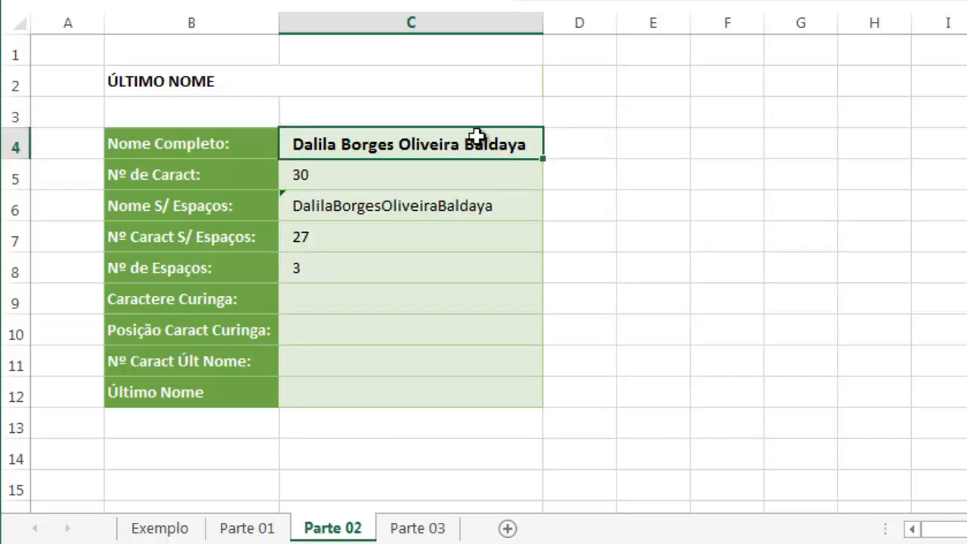
pyautogui.press('Return')
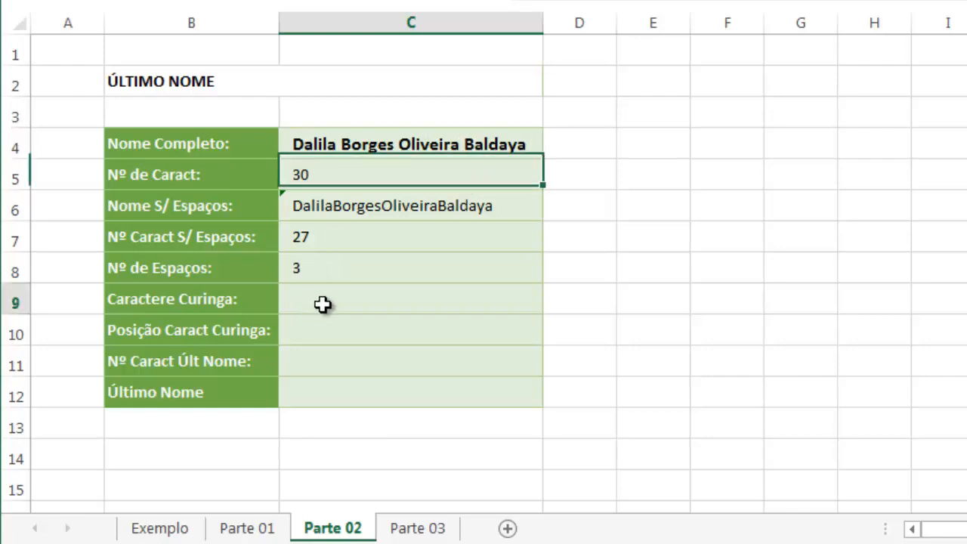
# Enter =SUBSTITUIR(C4;" ";"*") in Caractere Curinga cell C9 to replace the spaces with asterisks
pyautogui.click(323, 304)
pyautogui.write('=')
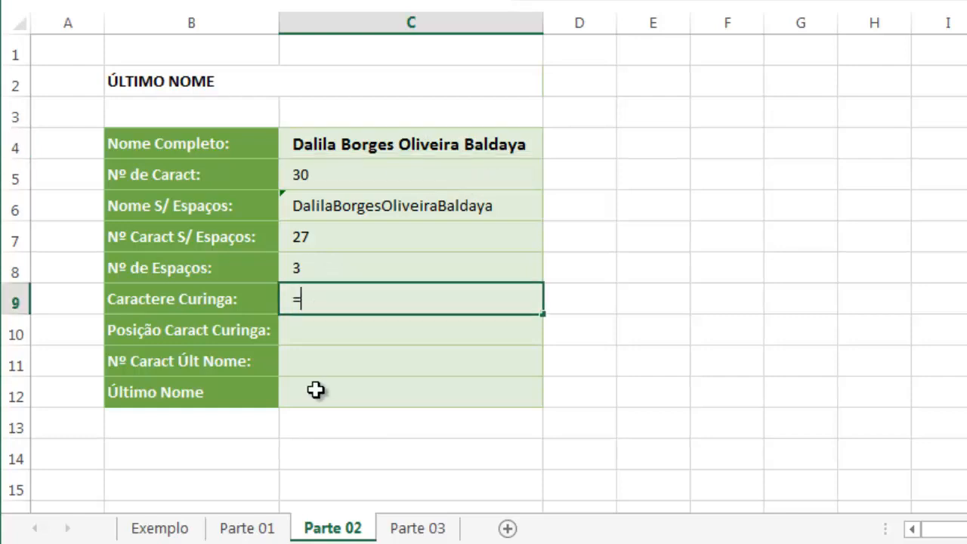
pyautogui.write('sub')
pyautogui.press('Tab')
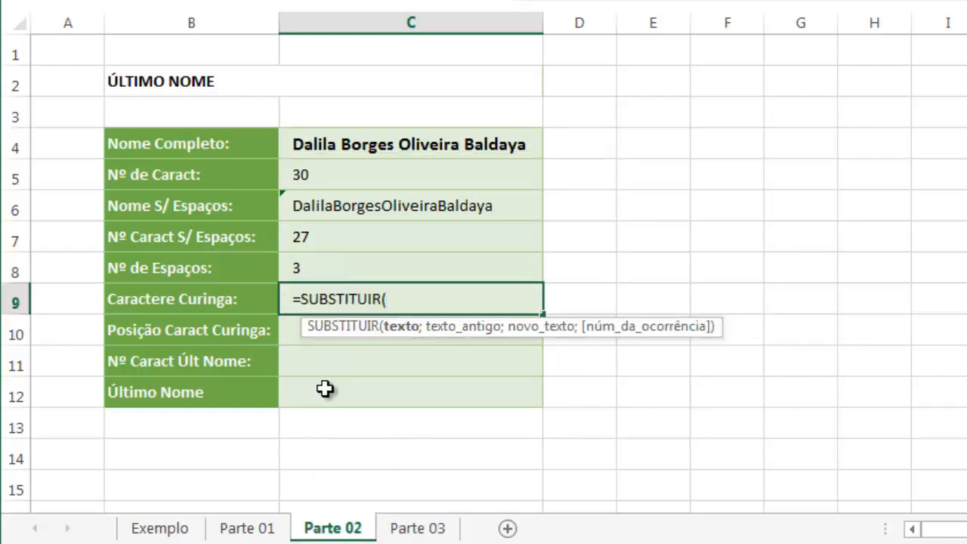
pyautogui.click(372, 146)
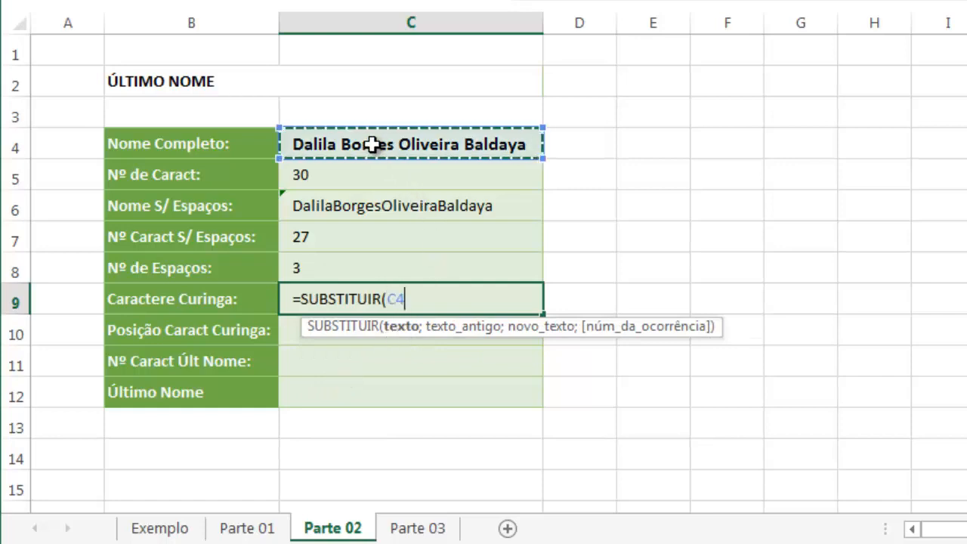
pyautogui.write(';')
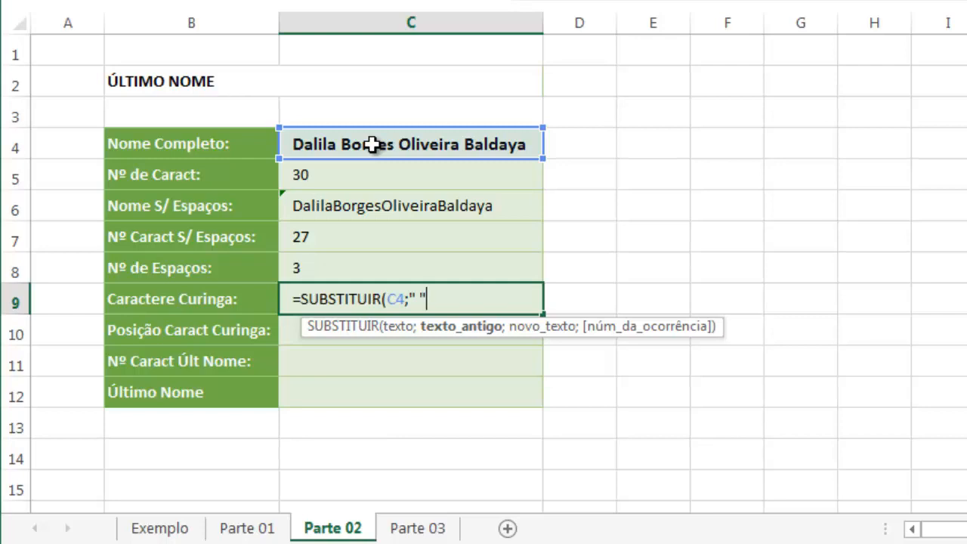
pyautogui.write('" ";"*')
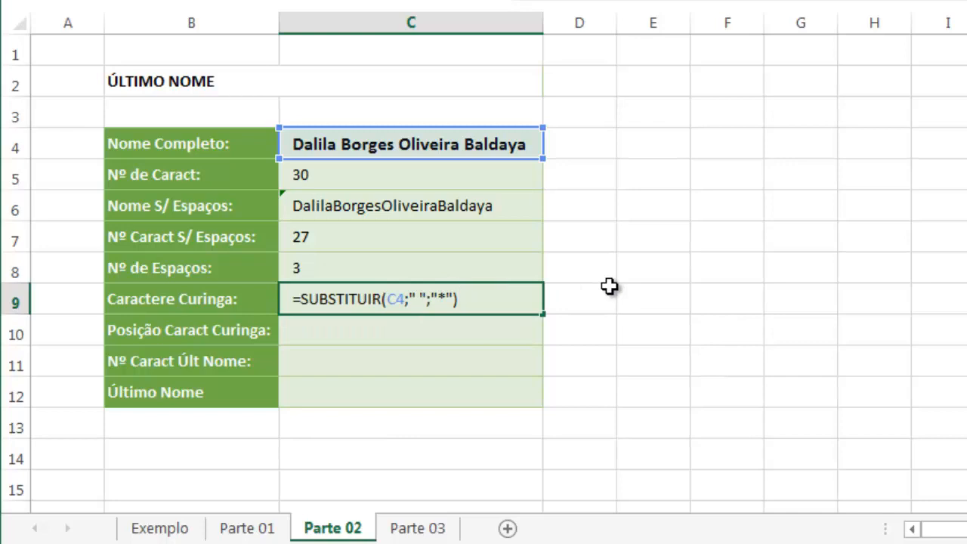
pyautogui.press('Return')
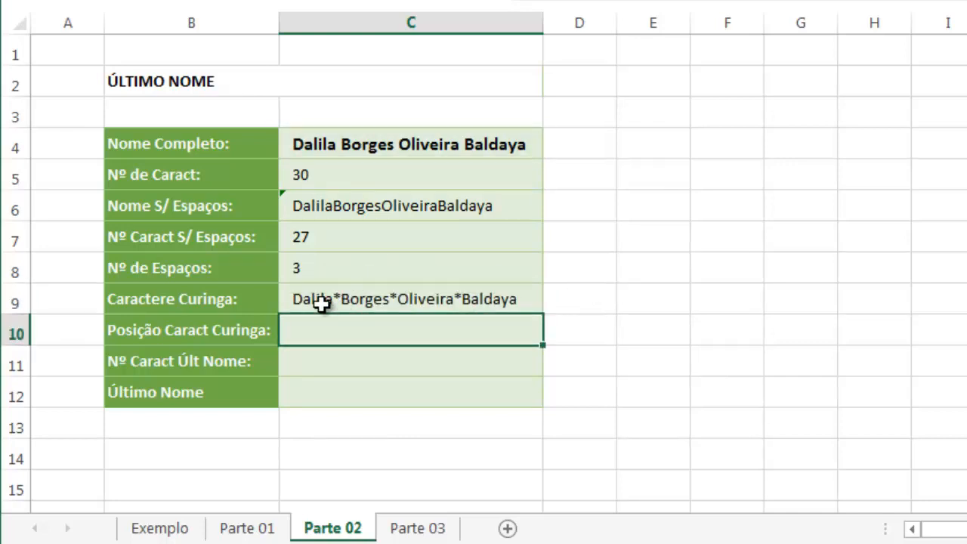
# Add C8 as the occurrence number in C9's SUBSTITUIR formula so only the last space becomes an asterisk
pyautogui.doubleClick(485, 303)
pyautogui.click(454, 300)
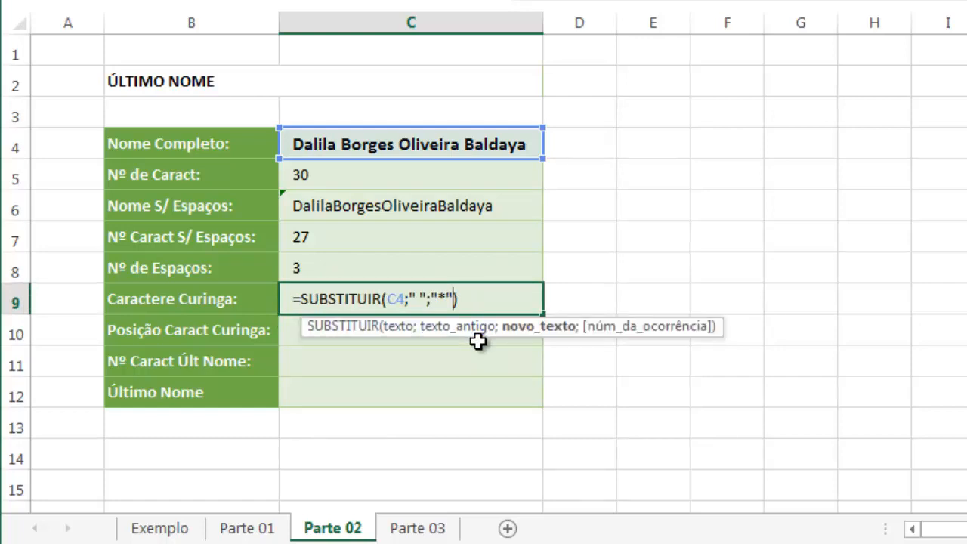
pyautogui.write(';')
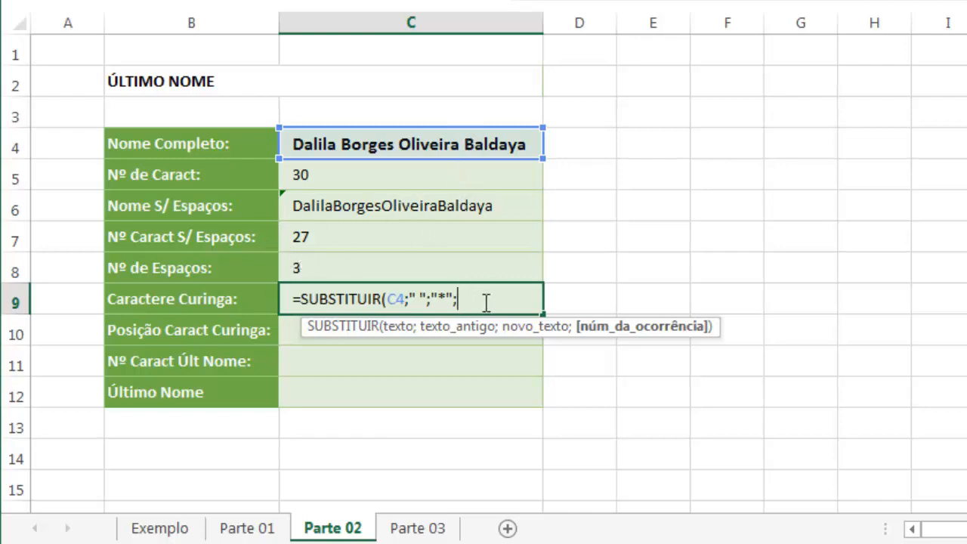
pyautogui.click(344, 270)
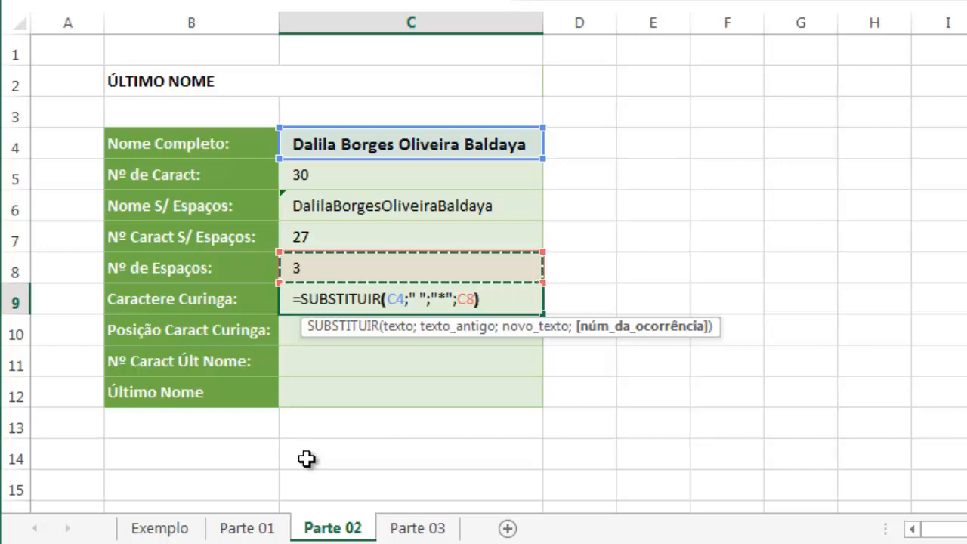
pyautogui.press('Return')
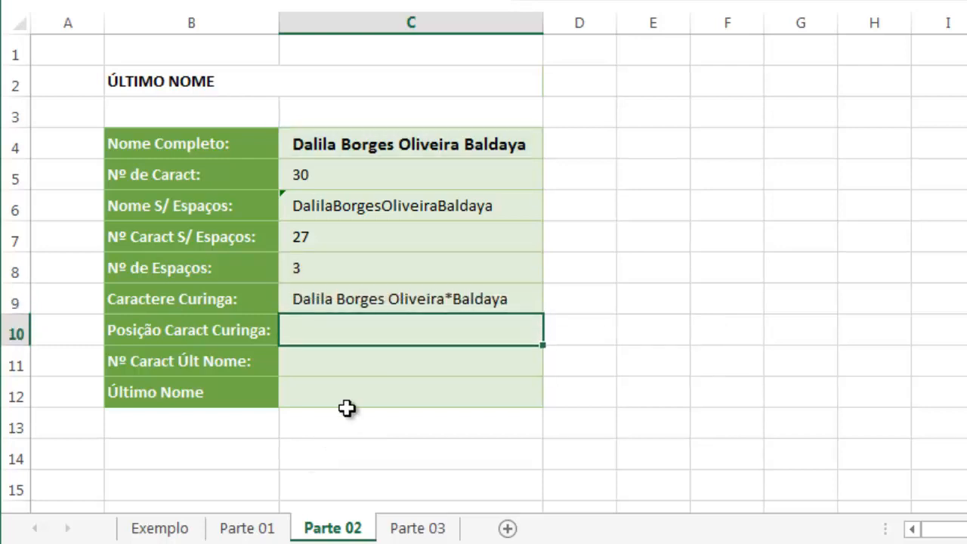
pyautogui.click(352, 303)
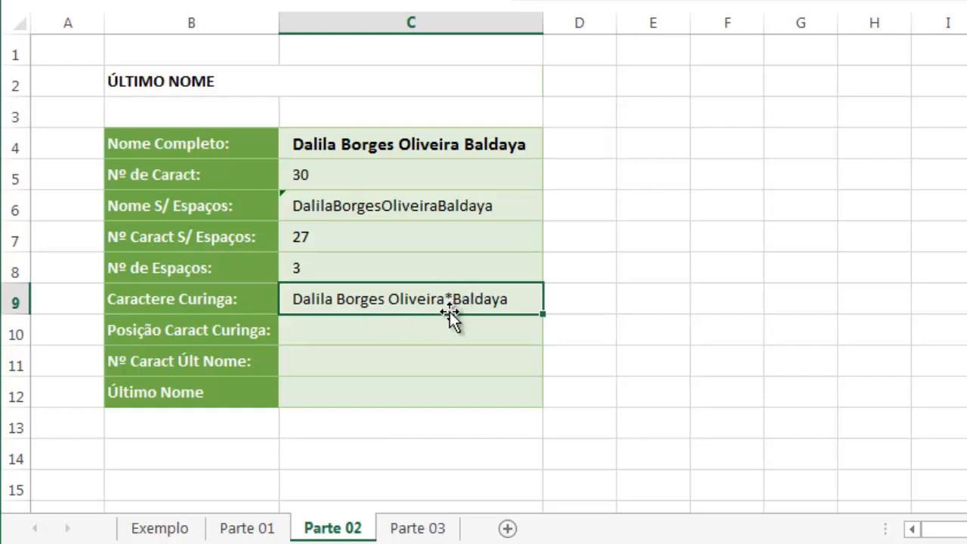
# Find the asterisk's position by entering =PROCURAR("*";C9) in Posição Caract Curinga cell C10
pyautogui.click(410, 330)
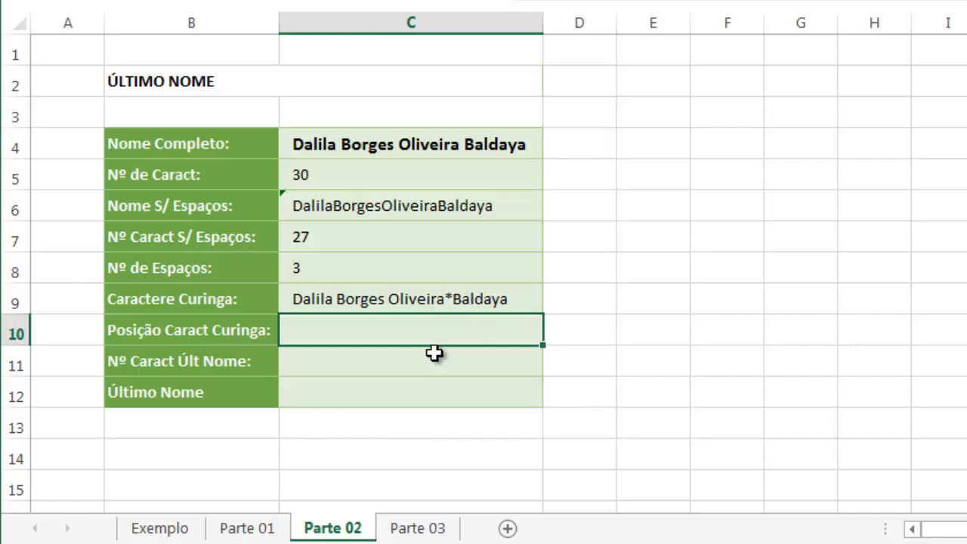
pyautogui.write('=')
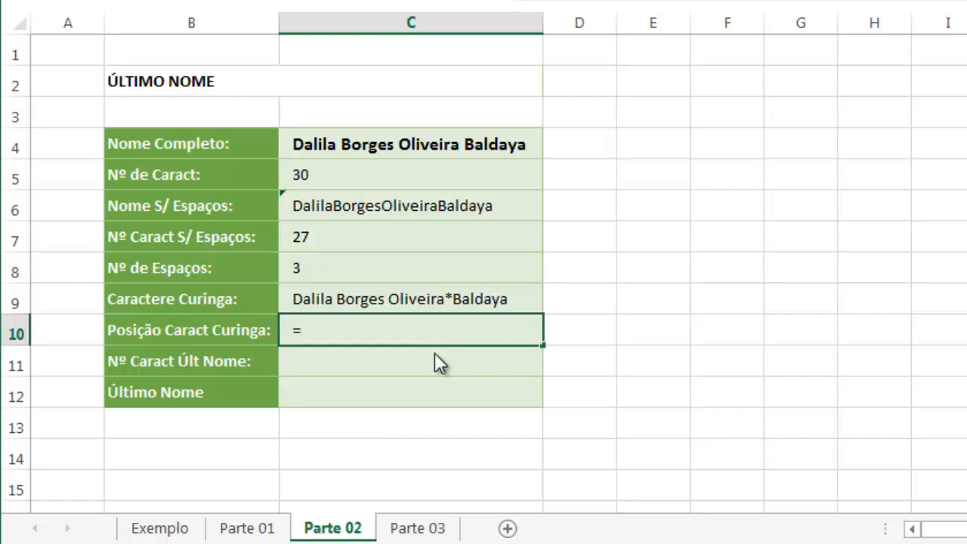
pyautogui.write('procu')
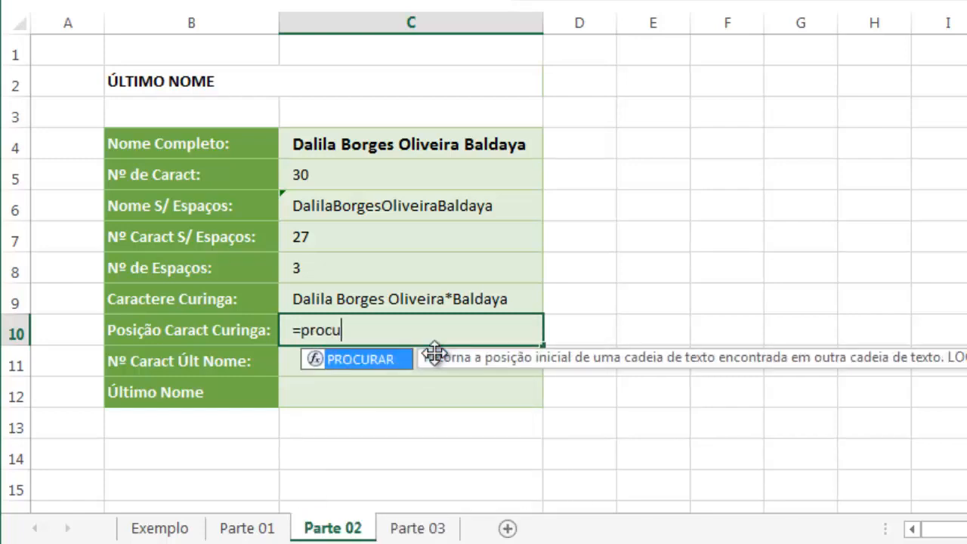
pyautogui.press('Tab')
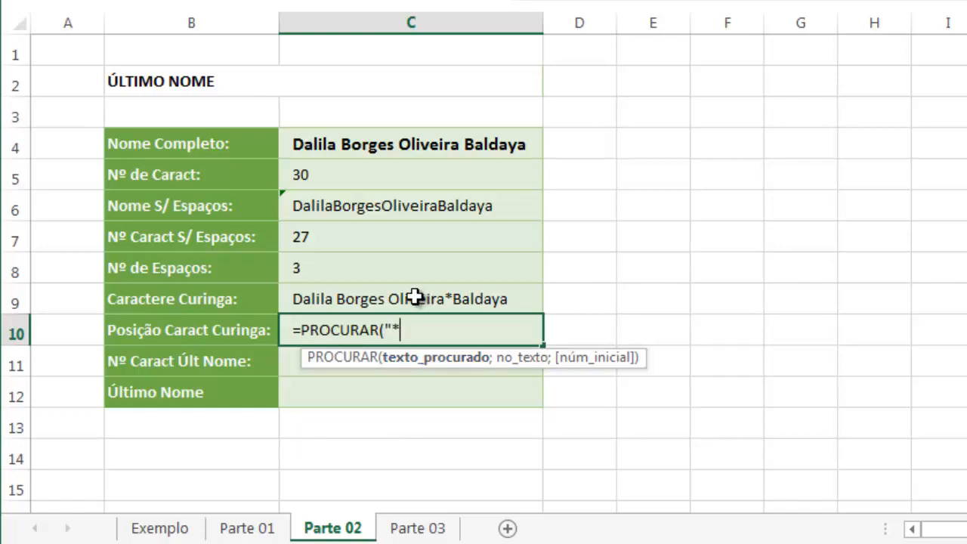
pyautogui.write('"*";')
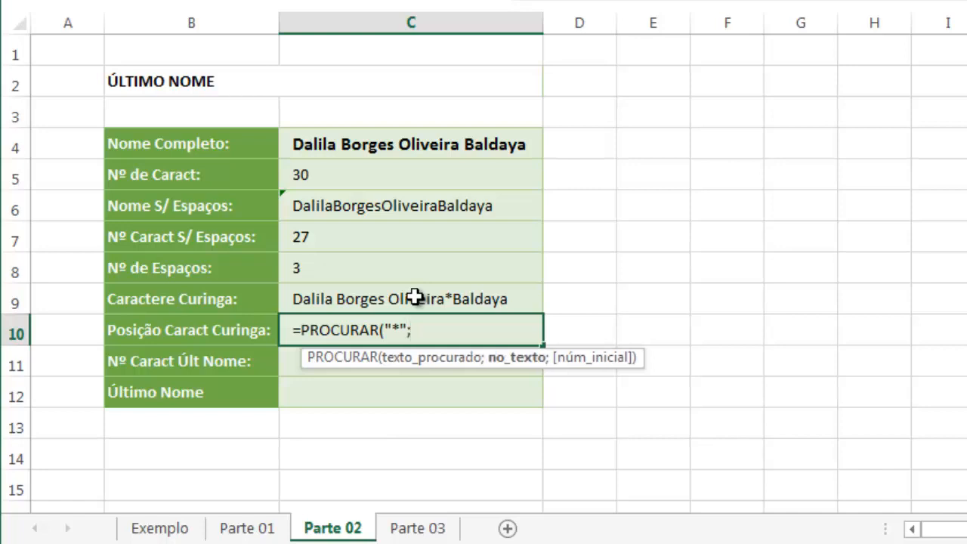
pyautogui.click(415, 297)
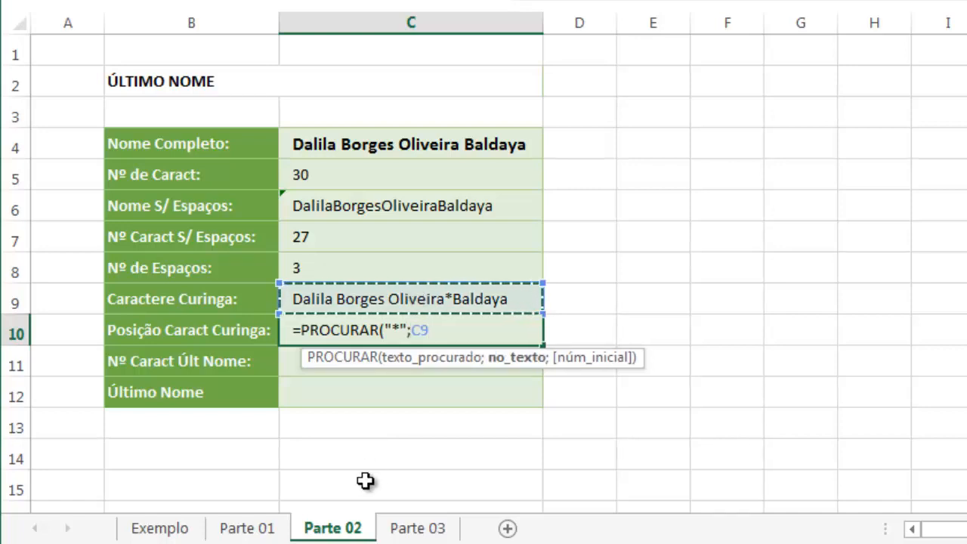
pyautogui.write(')')
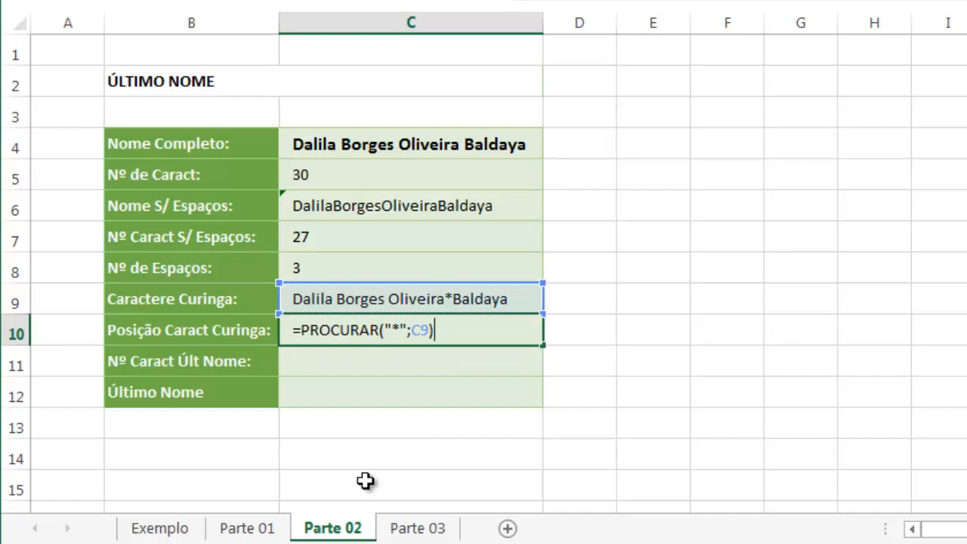
pyautogui.press('Return')
pyautogui.press('Up')
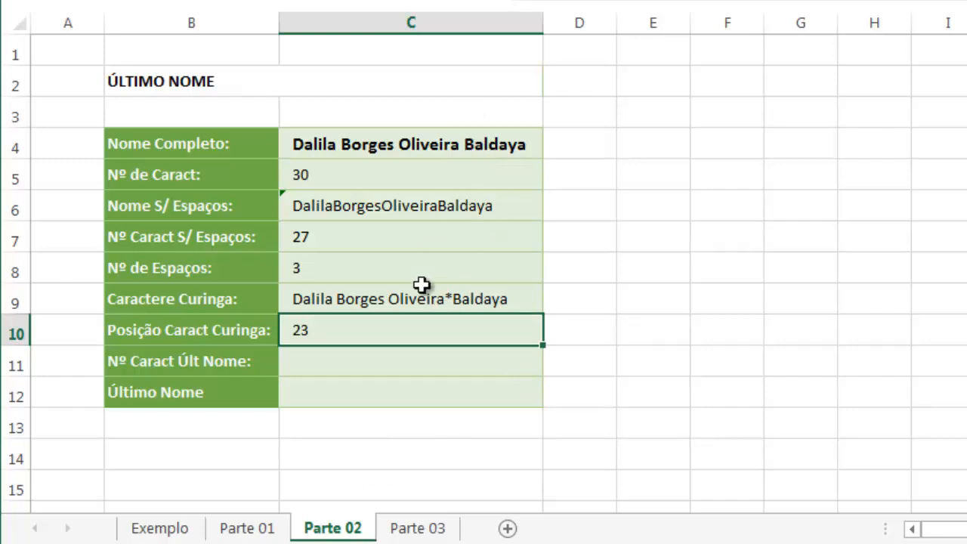
# Compare the values in C5 and C10, and calculate the last name's length in C11 with =C5-C10
pyautogui.click(315, 354)
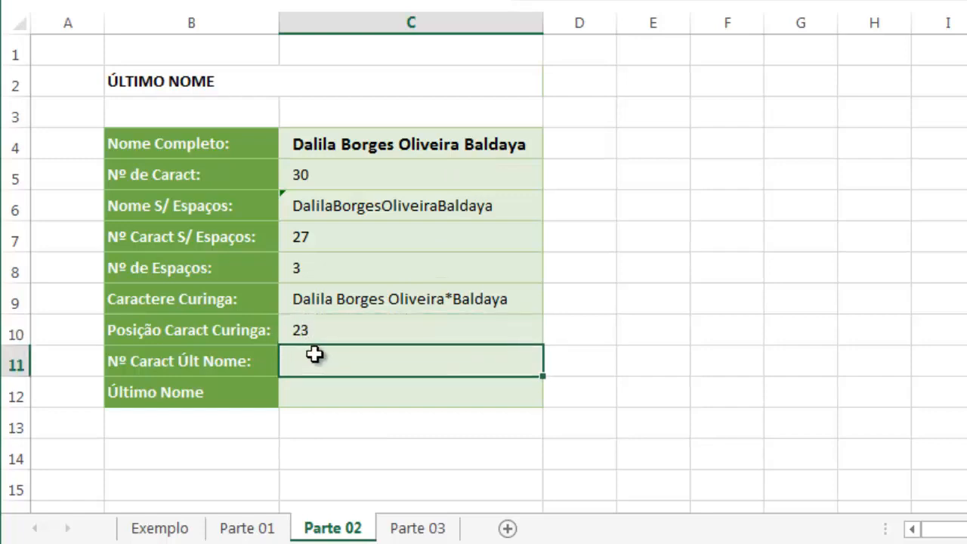
pyautogui.click(317, 180)
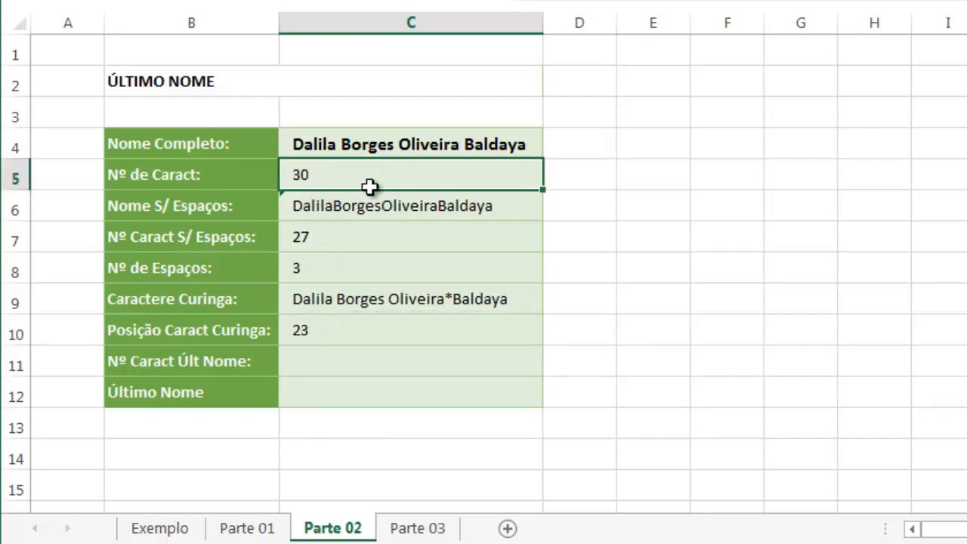
pyautogui.click(314, 330)
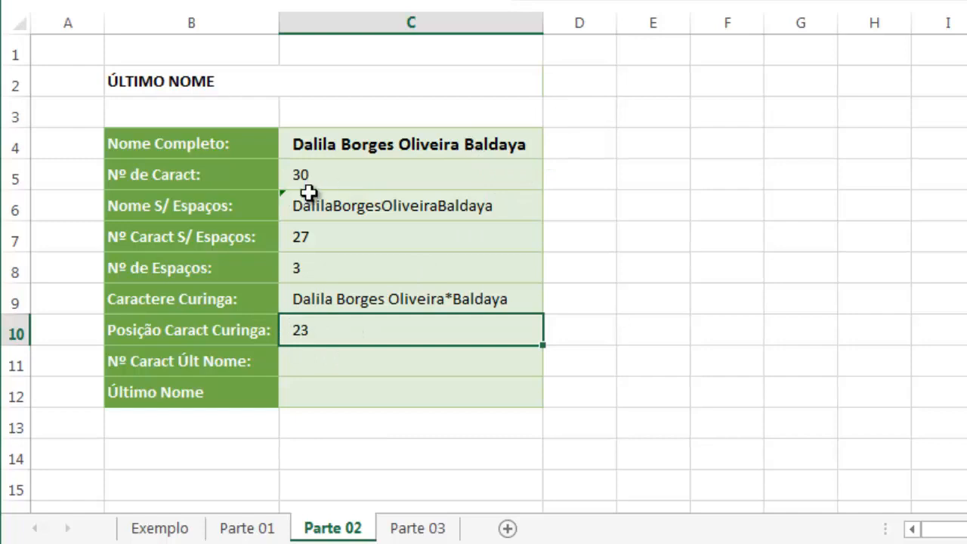
pyautogui.click(330, 179)
pyautogui.click(310, 330)
pyautogui.click(317, 360)
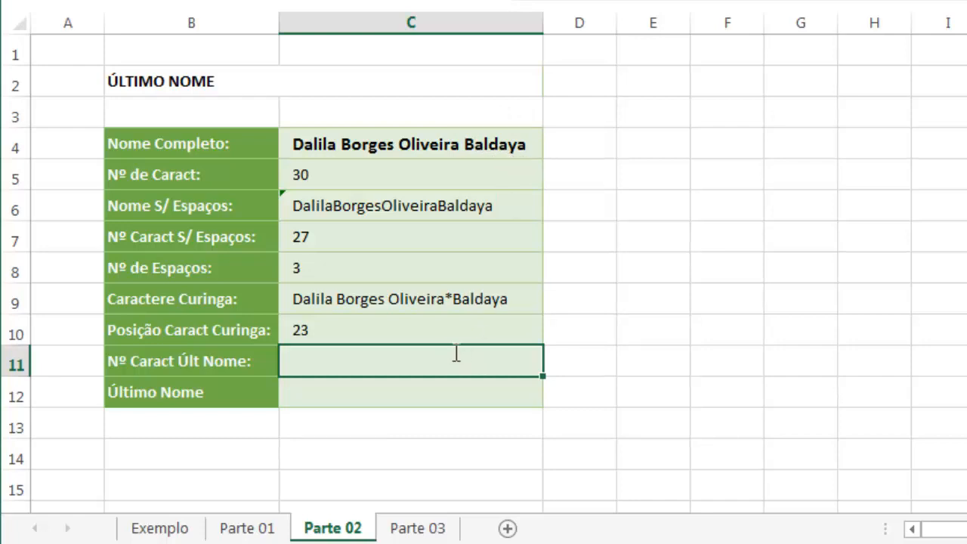
pyautogui.click(356, 179)
pyautogui.write('-')
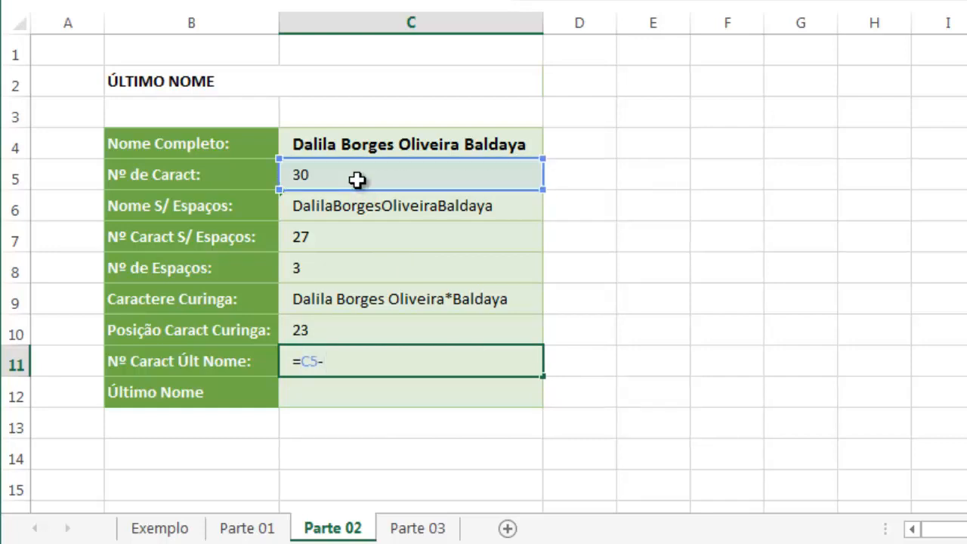
pyautogui.click(327, 330)
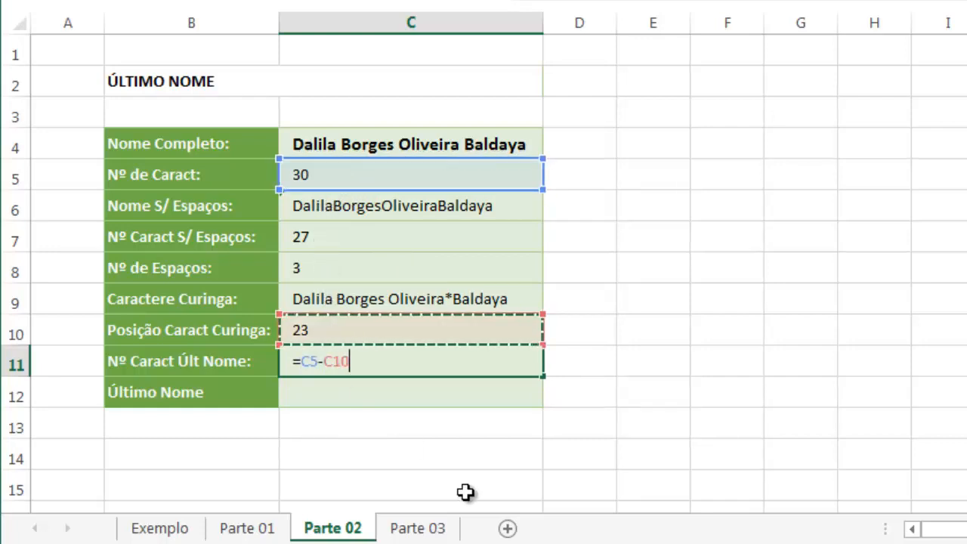
pyautogui.press('Return')
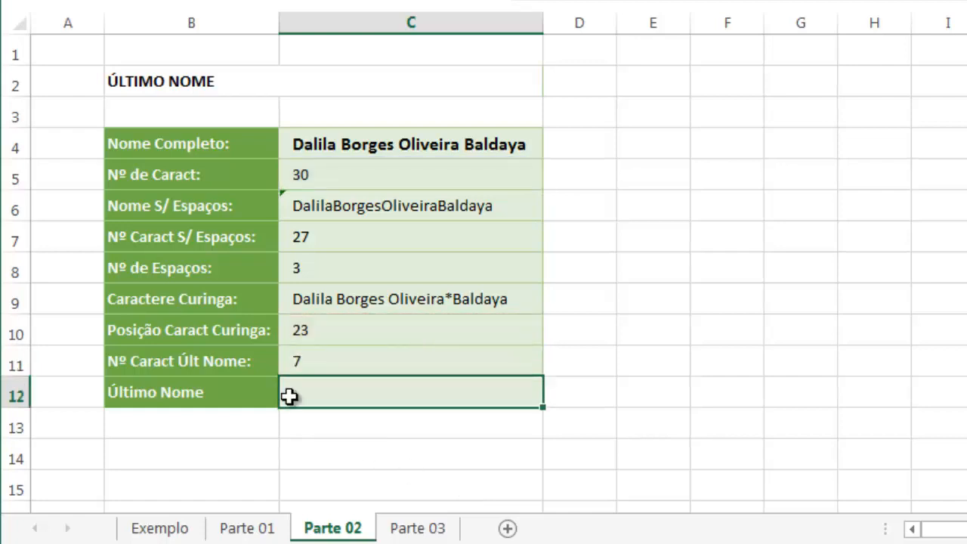
# Check C11's last name length by trying a two-word name in Nome Completo cell C4, and undo the entry
pyautogui.click(303, 362)
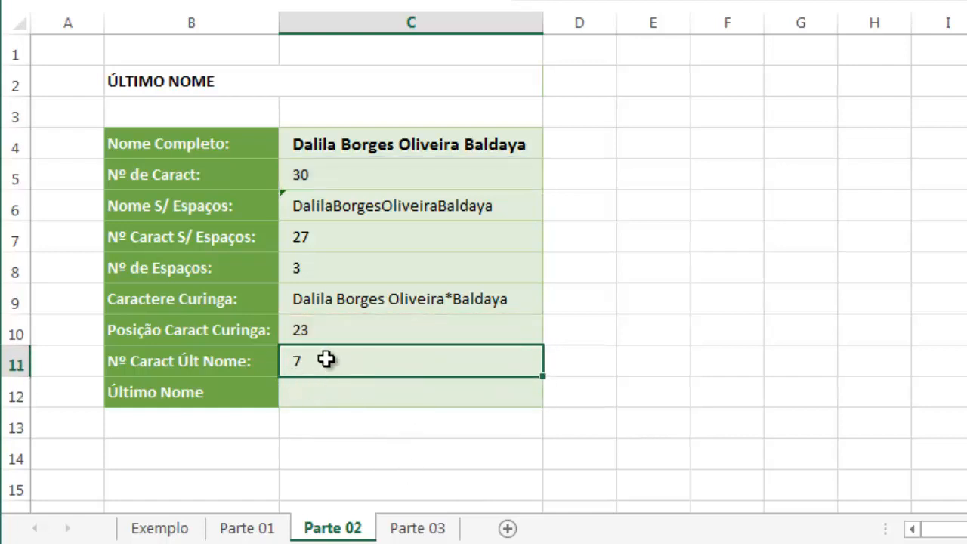
pyautogui.click(519, 146)
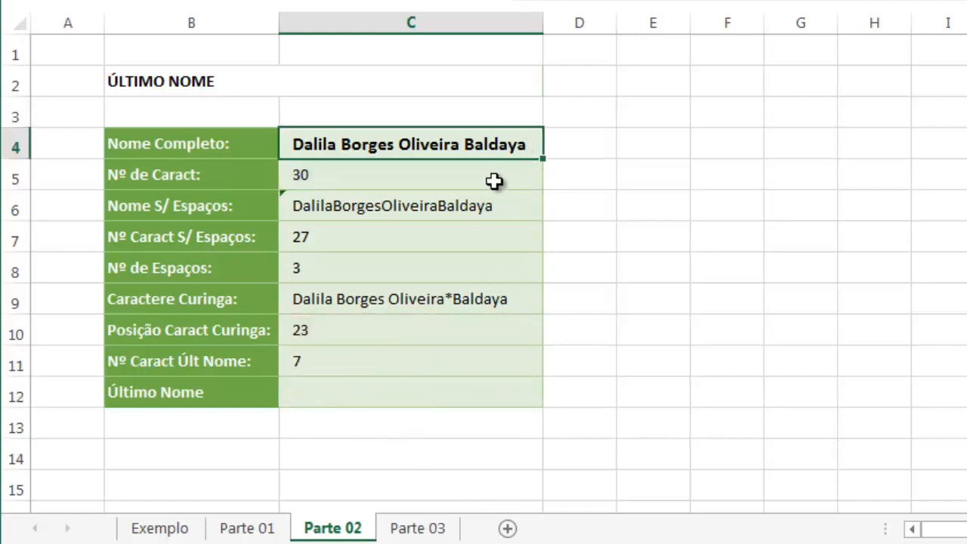
pyautogui.click(315, 360)
pyautogui.click(326, 161)
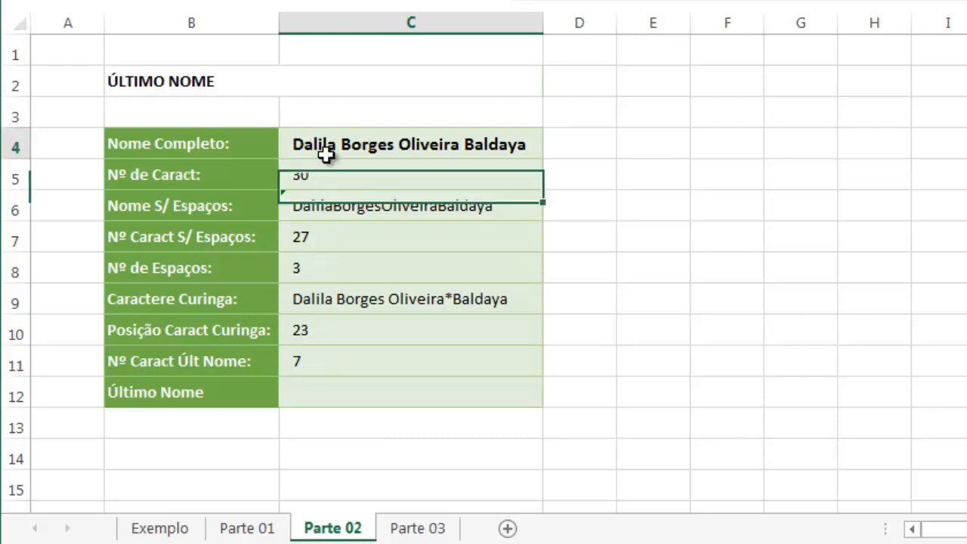
pyautogui.click(326, 152)
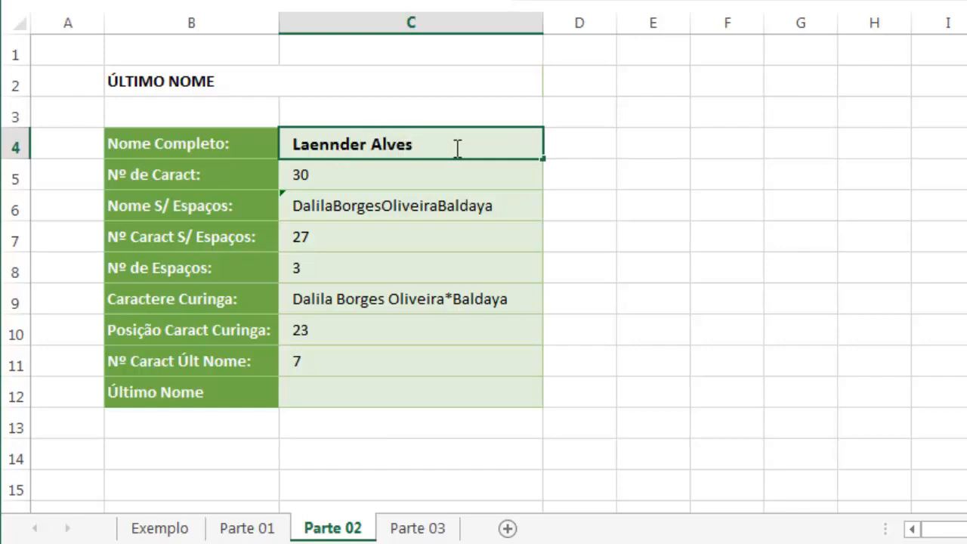
pyautogui.press('Return')
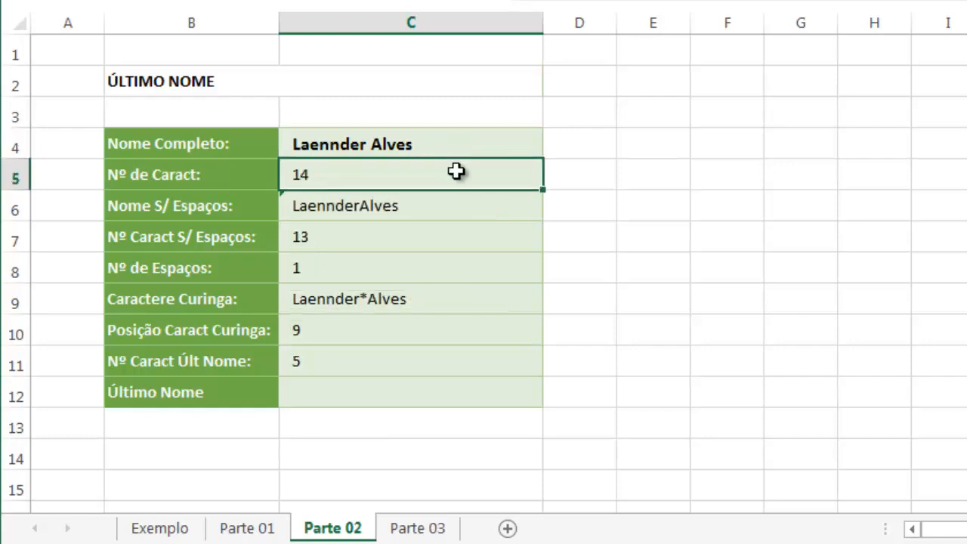
pyautogui.click(370, 362)
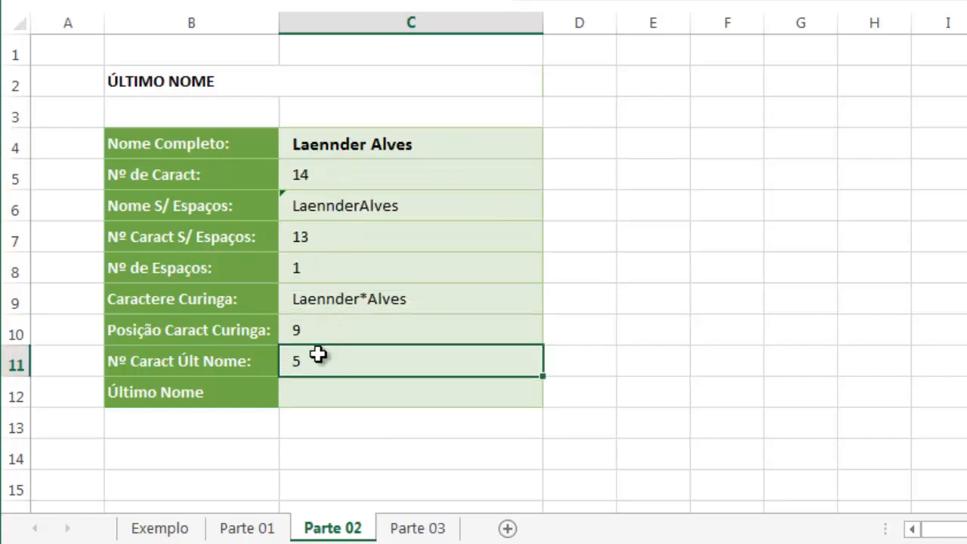
pyautogui.click(312, 396)
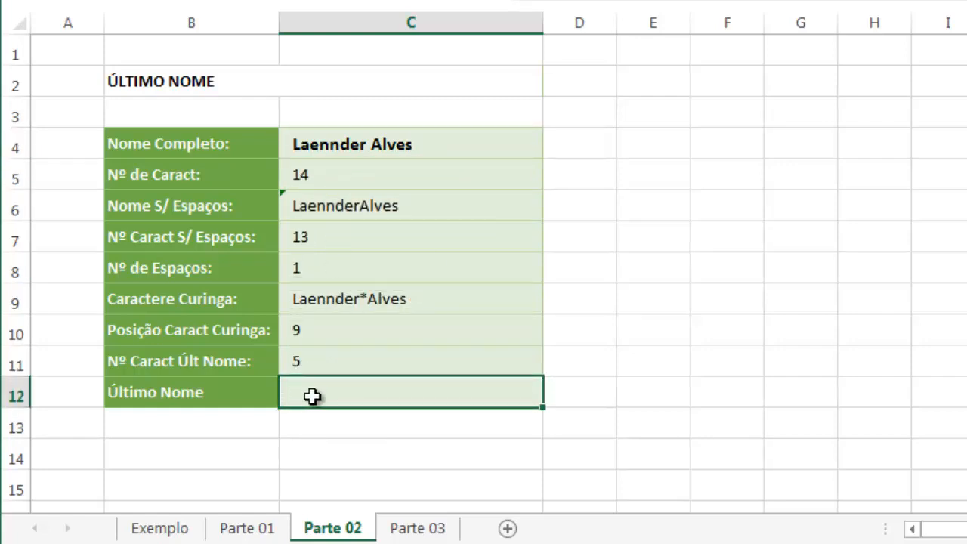
pyautogui.hotkey('ctrl', 'z')
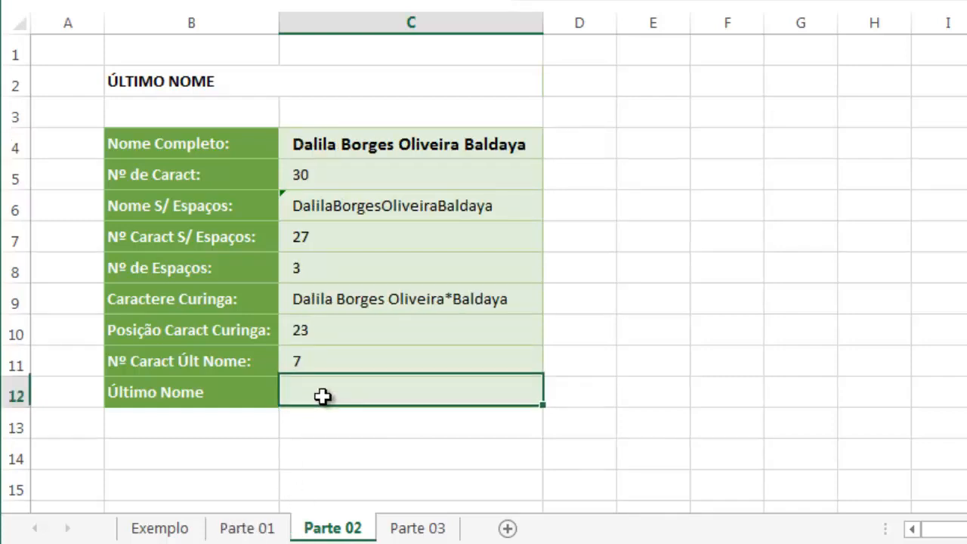
# Extract the last name by entering =DIREITA(C4;C11) in Último Nome cell C12
pyautogui.click(321, 396)
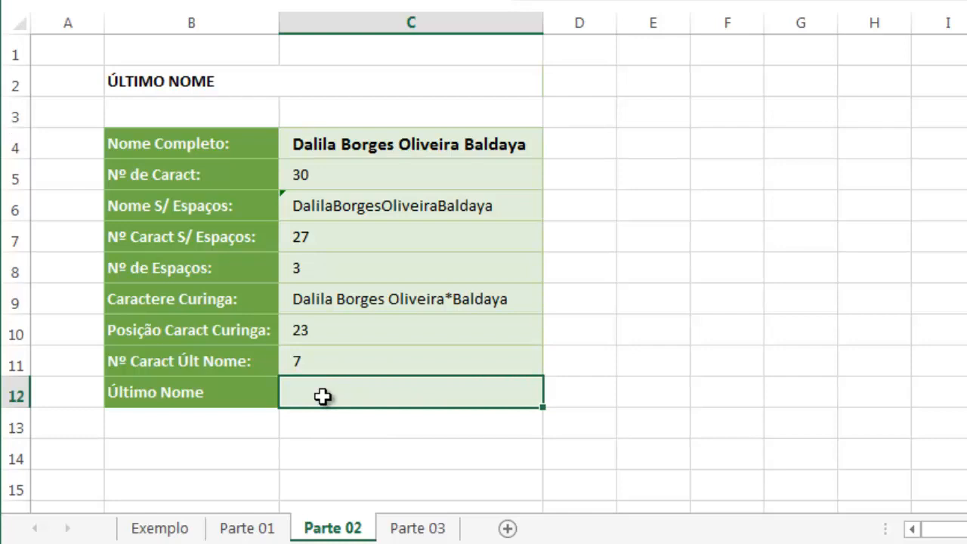
pyautogui.write('=DIR')
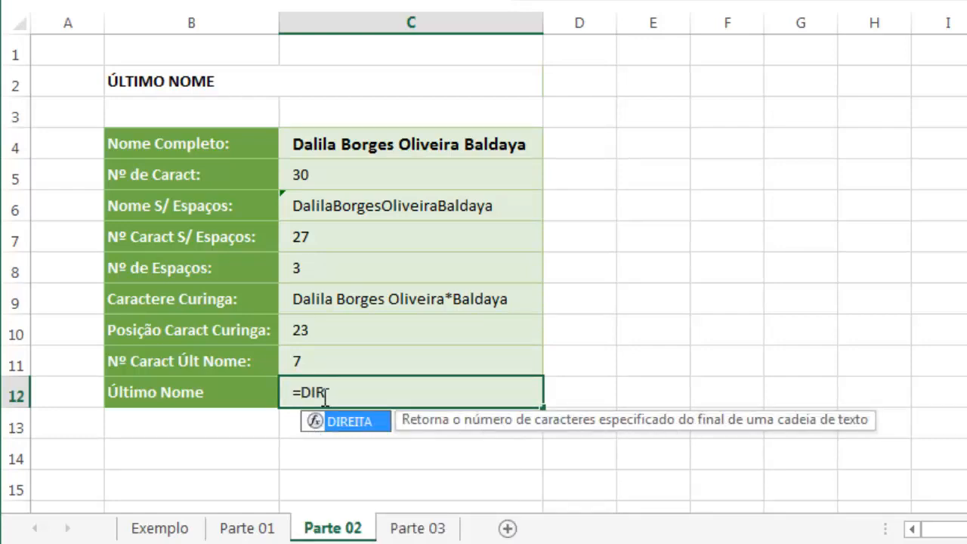
pyautogui.press('Tab')
pyautogui.click(408, 148)
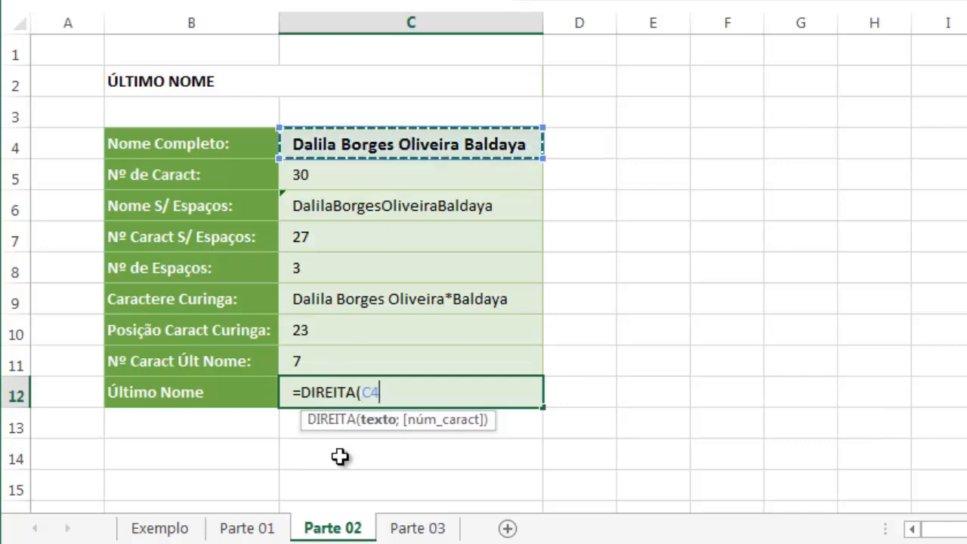
pyautogui.write(';')
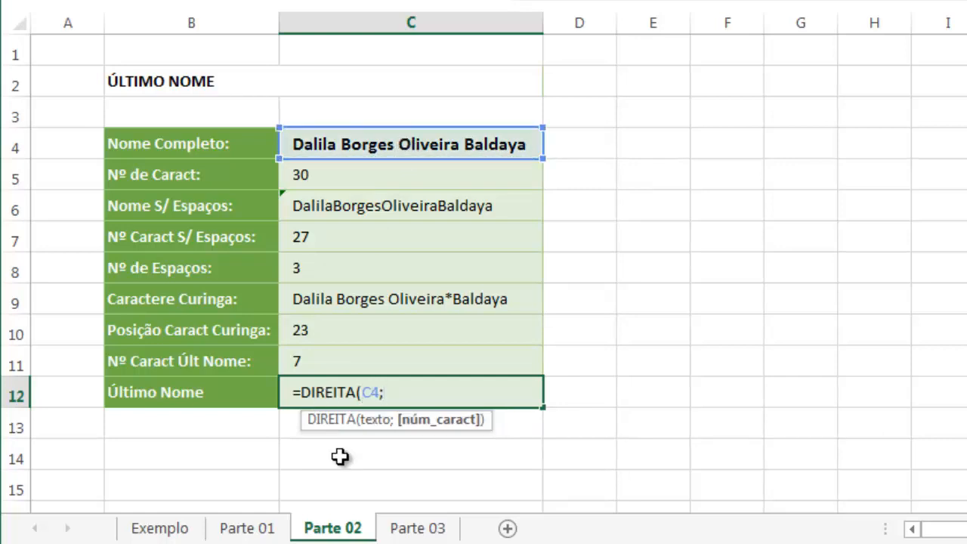
pyautogui.click(349, 364)
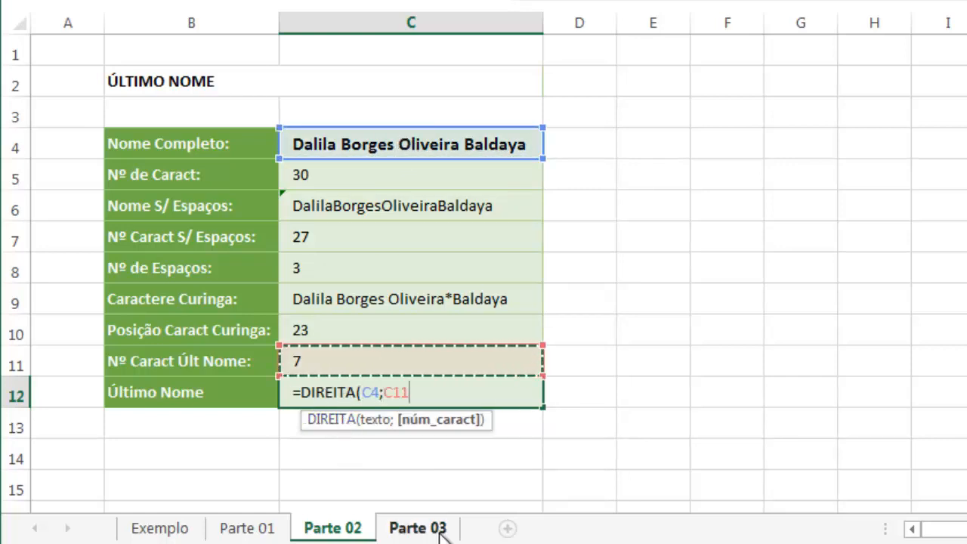
pyautogui.press('Return')
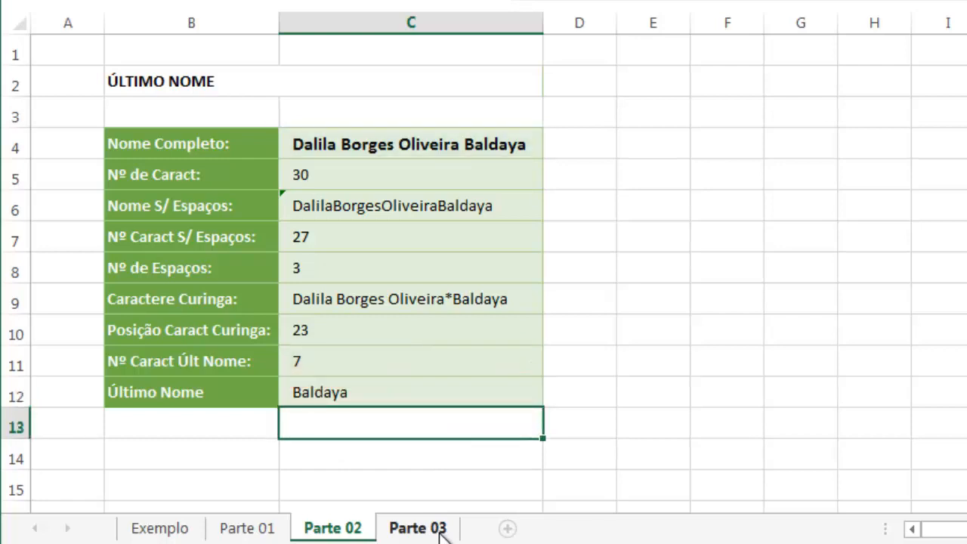
# Test the last name extraction by replacing the full name in C4 with a first name and one surname
pyautogui.click(328, 396)
pyautogui.click(393, 141)
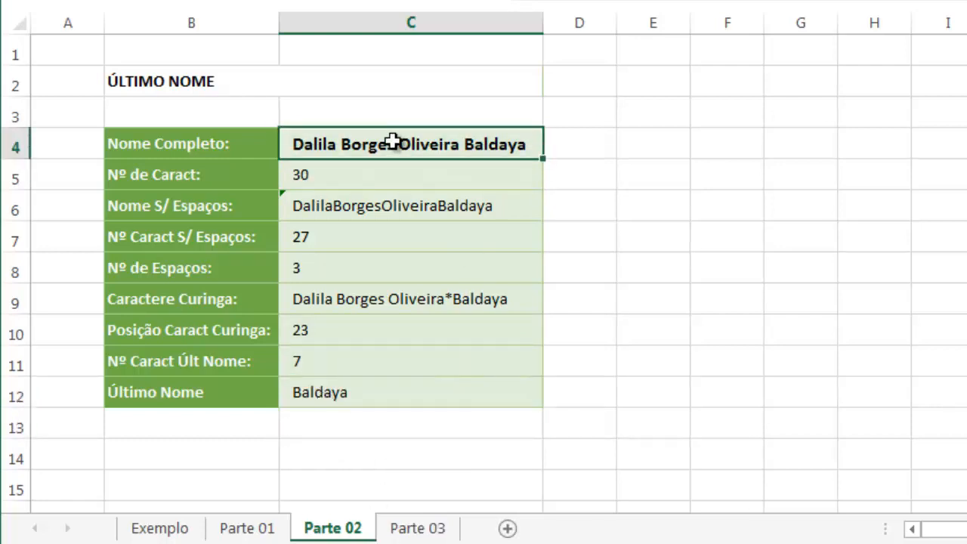
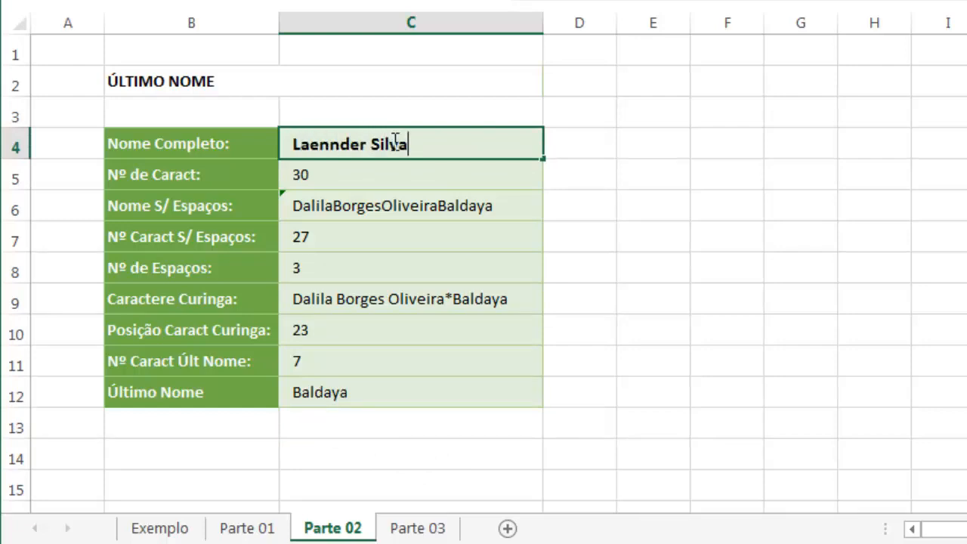
pyautogui.press('Return')
# Append a second surname to the test name in C4
pyautogui.click(393, 142)
pyautogui.press('F2')
pyautogui.write('Alves')
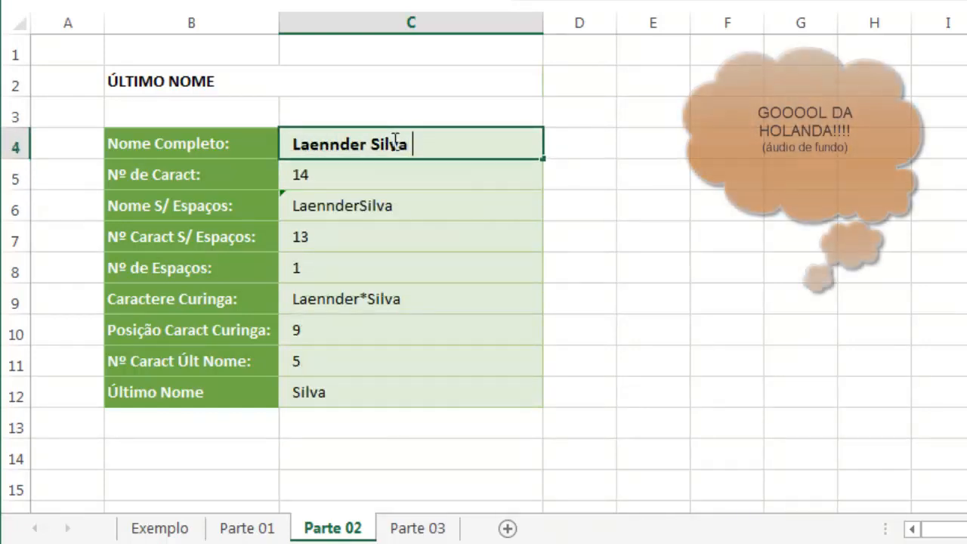
pyautogui.press('Return')
# Try adding a third surname to the name in C4, and undo that addition
pyautogui.click(393, 142)
pyautogui.press('F2')
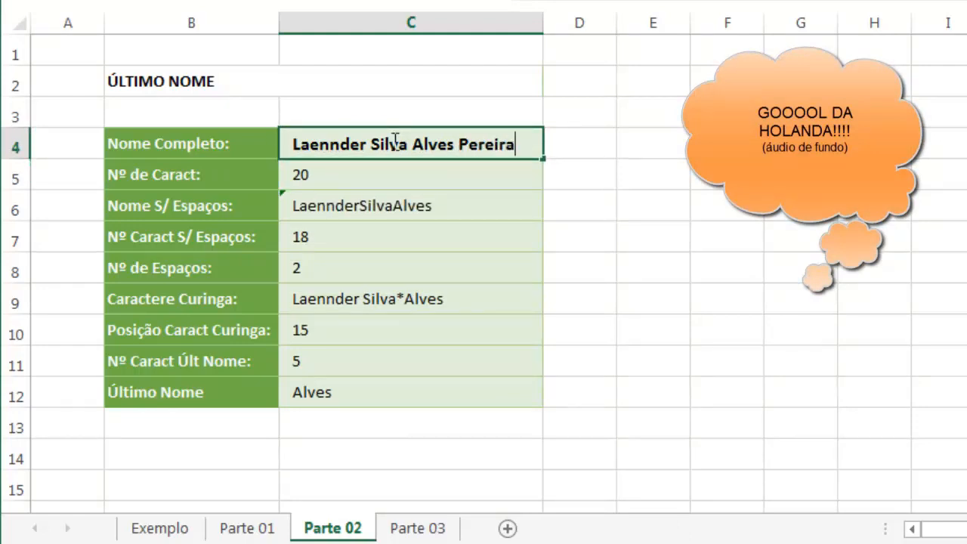
pyautogui.press('Return')
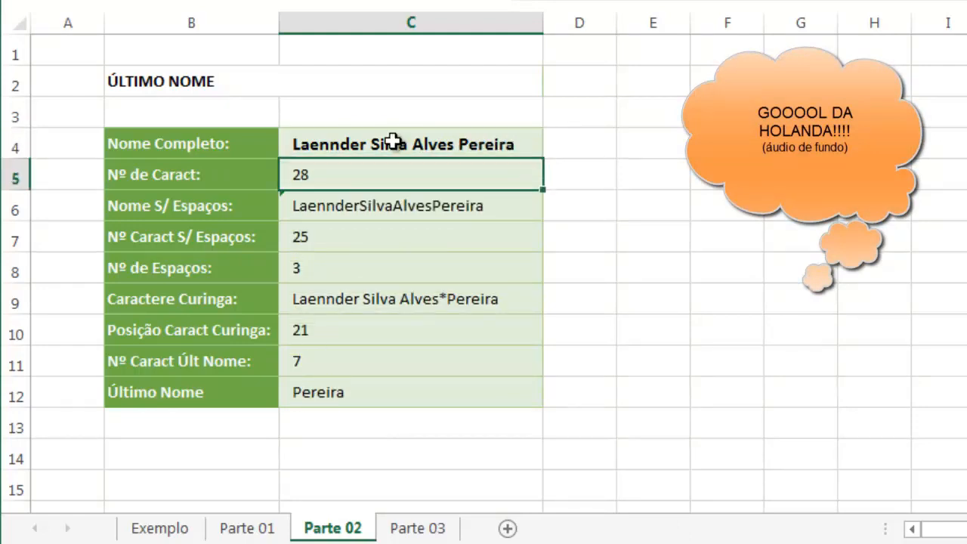
pyautogui.hotkey('ctrl', 'z')
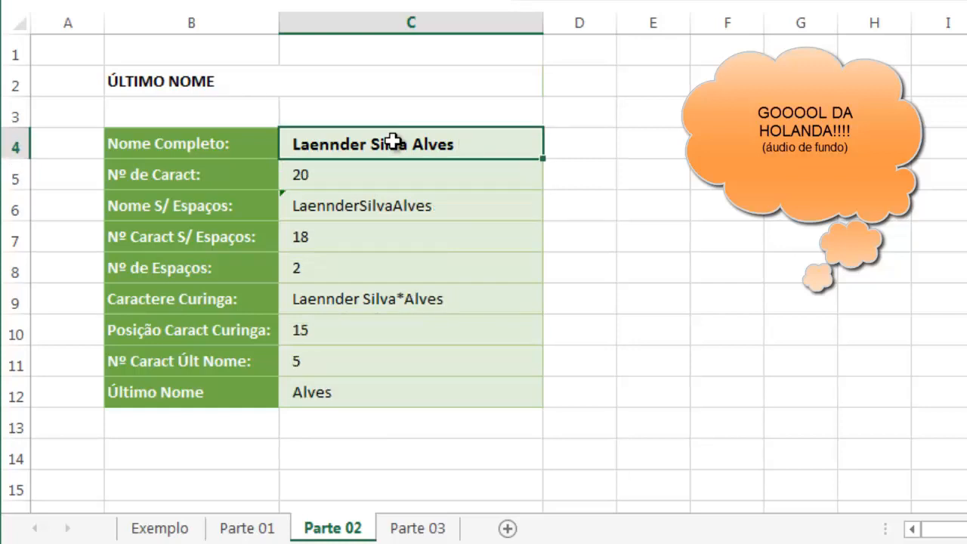
pyautogui.click(320, 418)
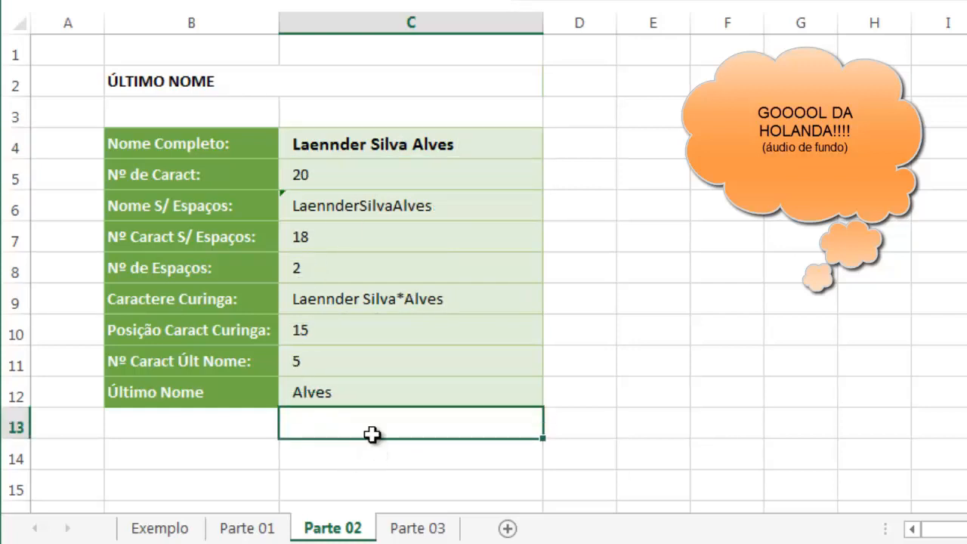
# Try a single first name without any surname in C4, and undo the entry
pyautogui.click(387, 144)
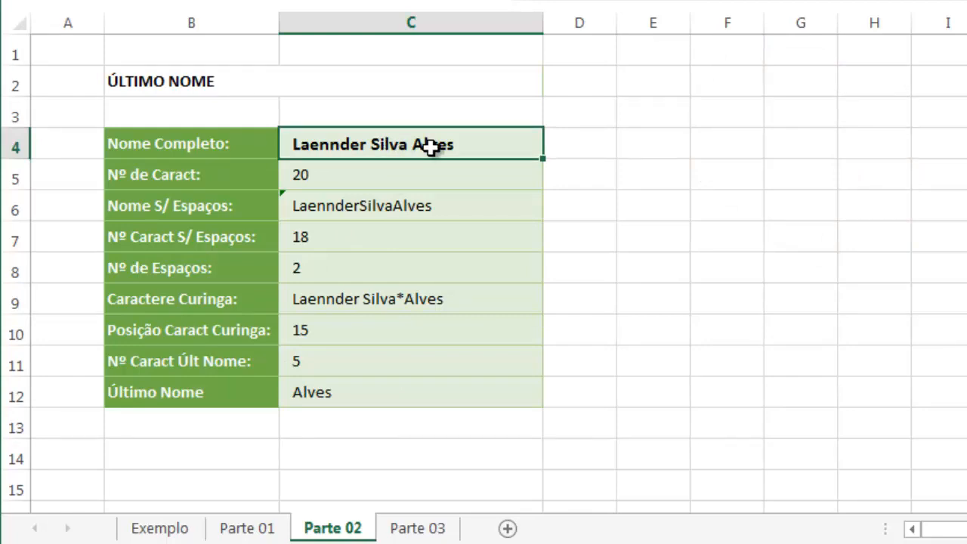
pyautogui.write('La')
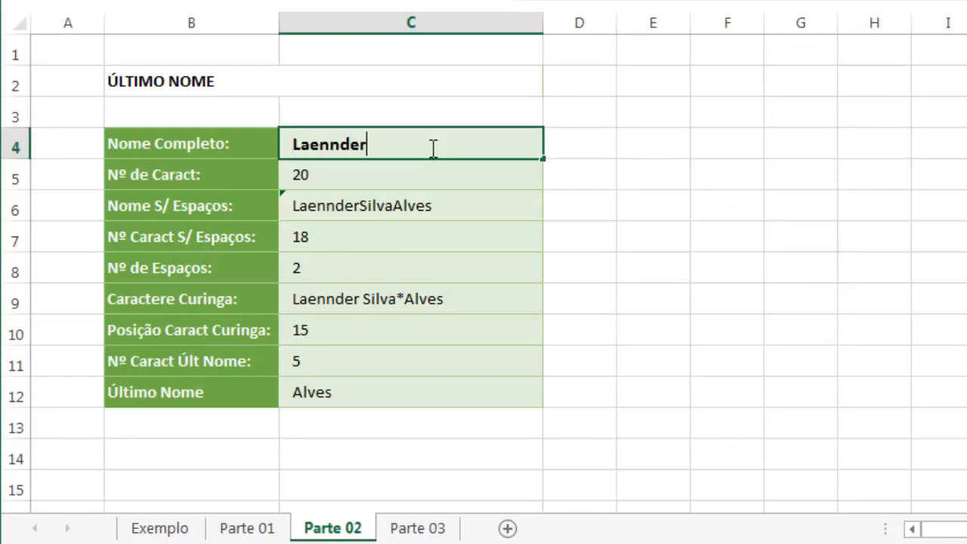
pyautogui.write('ennder')
pyautogui.press('Return')
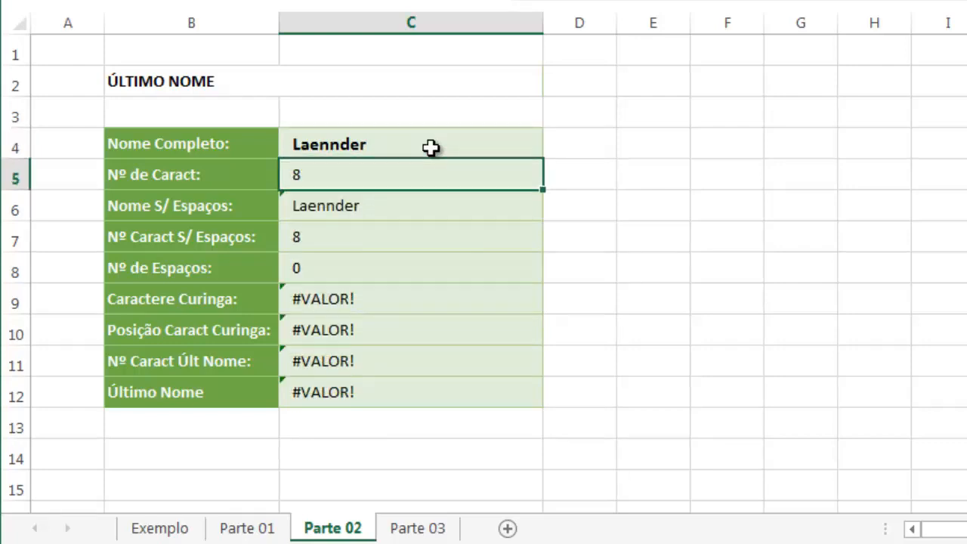
pyautogui.hotkey('ctrl', 'z')
# Replace the C11 reference in C12's DIREITA formula with C11's own expression, giving =DIREITA(C4;C5-C10)
pyautogui.doubleClick(364, 401)
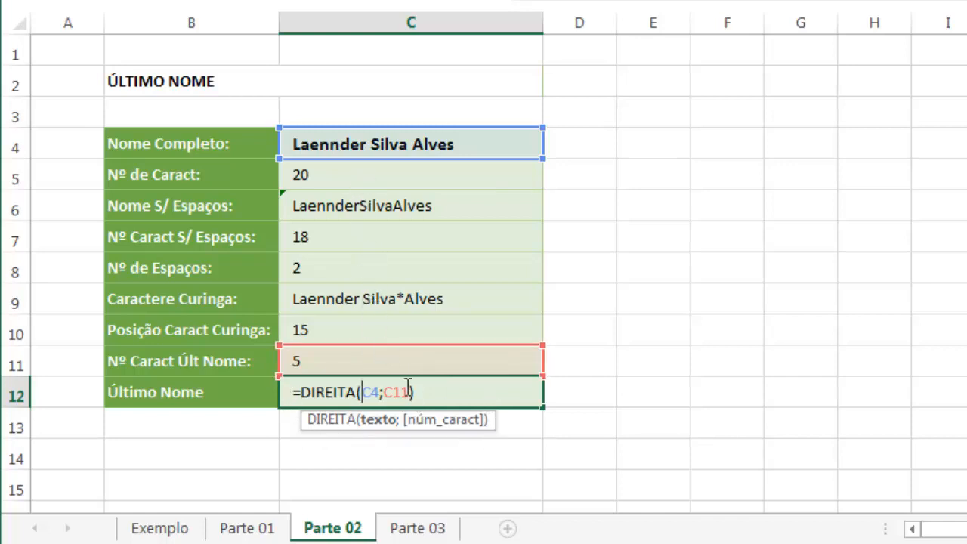
pyautogui.click(370, 353)
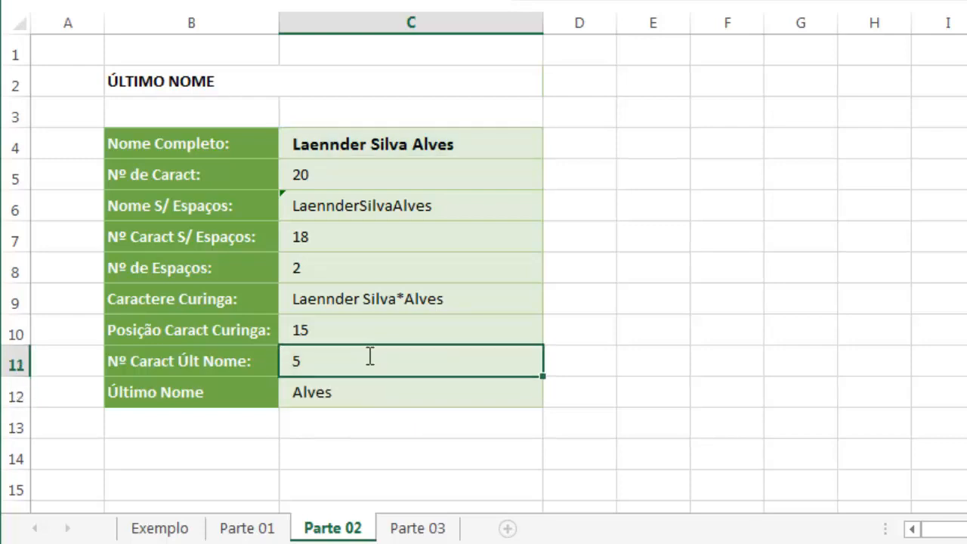
pyautogui.doubleClick(371, 357)
pyautogui.moveTo(371, 356); pyautogui.dragTo(308, 361)
pyautogui.hotkey('ctrl', 'x')
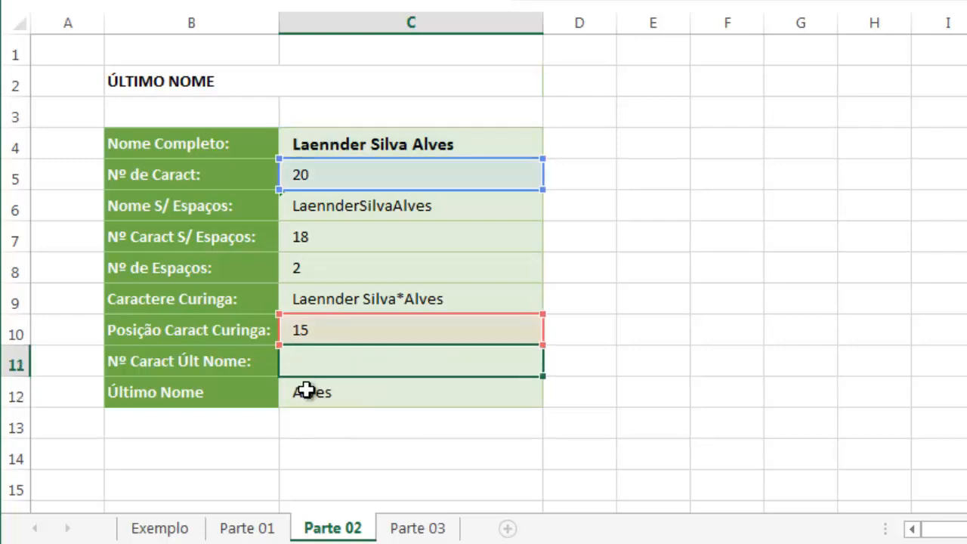
pyautogui.press('Escape')
pyautogui.doubleClick(307, 388)
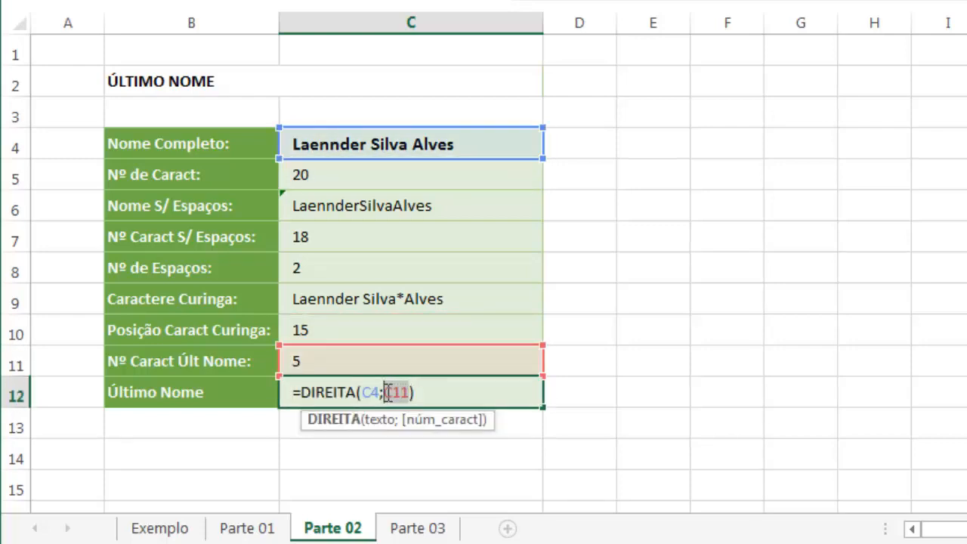
pyautogui.hotkey('ctrl', 'v')
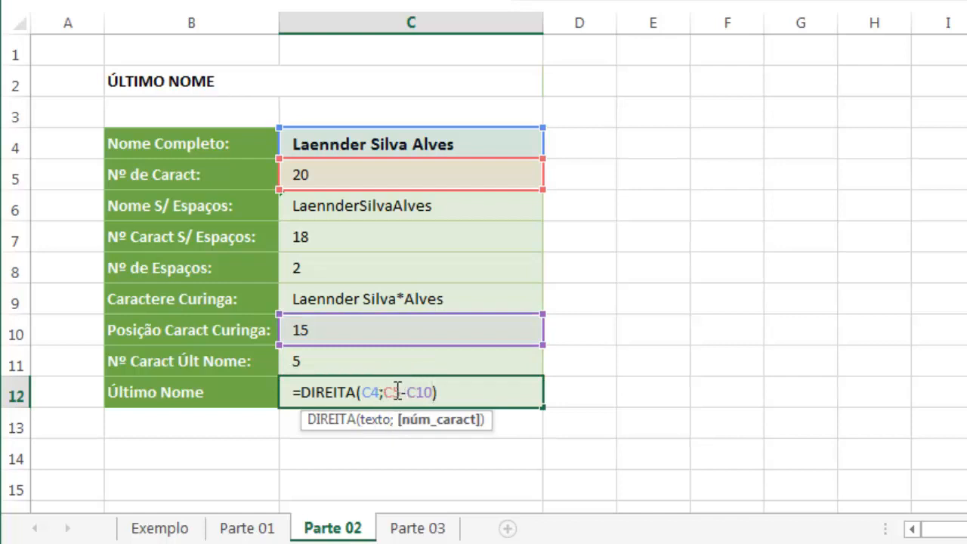
pyautogui.press('Return')
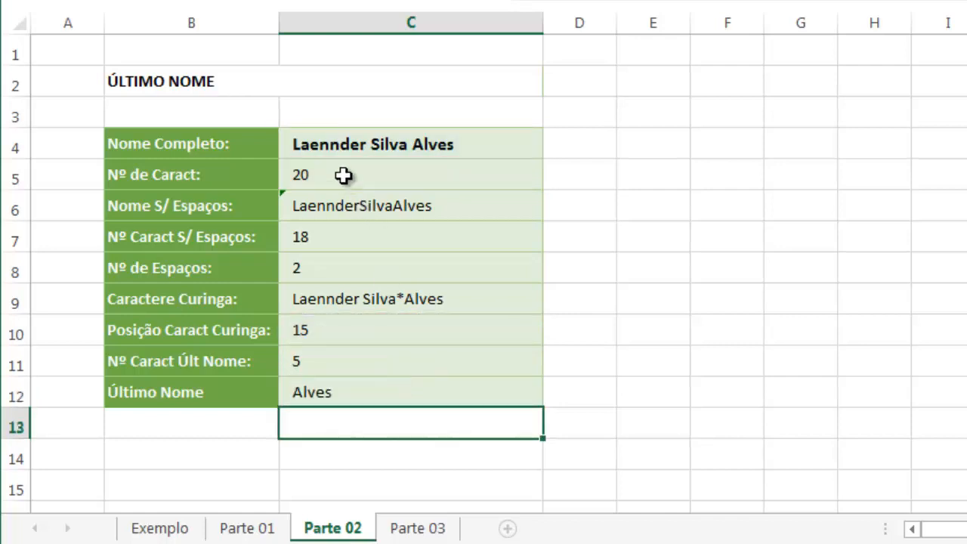
# Replace the C5 reference in C12 with C5's expression, giving =DIREITA(C4;NÚM.CARACT(C4)-C10)
pyautogui.doubleClick(344, 173)
pyautogui.moveTo(429, 175); pyautogui.dragTo(293, 176)
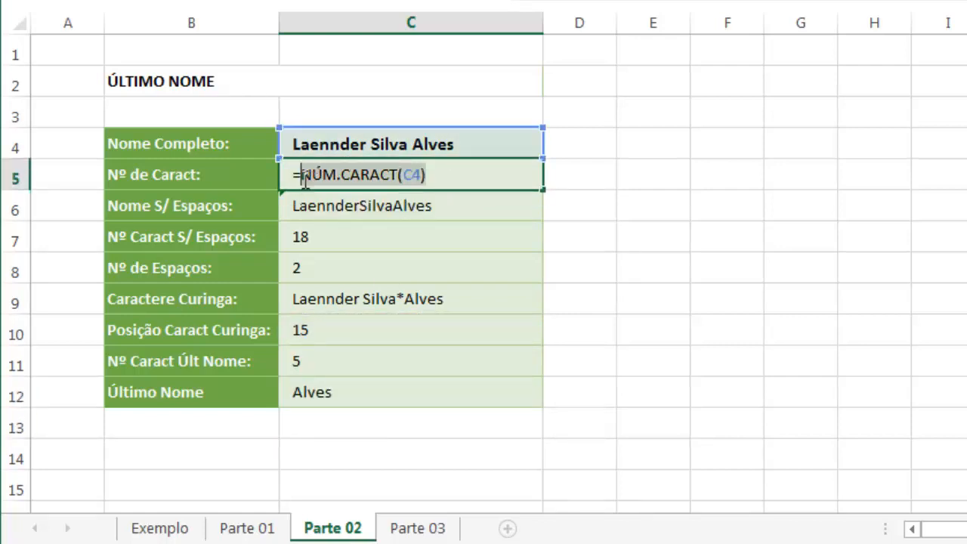
pyautogui.press('Delete')
pyautogui.press('Escape')
pyautogui.doubleClick(330, 396)
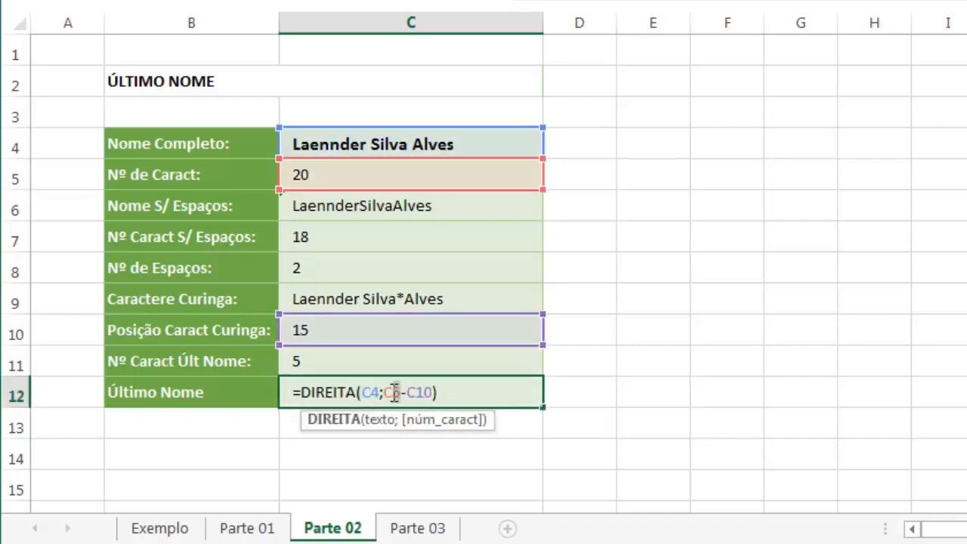
pyautogui.hotkey('ctrl', 'v')
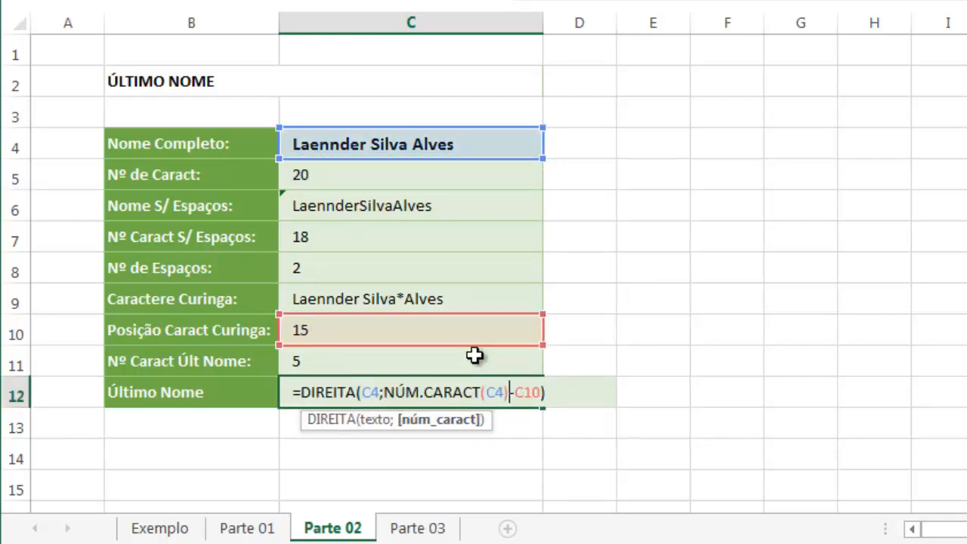
pyautogui.hotkey('ctrl', 'Return')
pyautogui.press('Return')
# Replace the C10 reference in C12 with C10's expression, giving =DIREITA(C4;NÚM.CARACT(C4)-PROCURAR("*";C9))
pyautogui.click(397, 337)
pyautogui.doubleClick(399, 333)
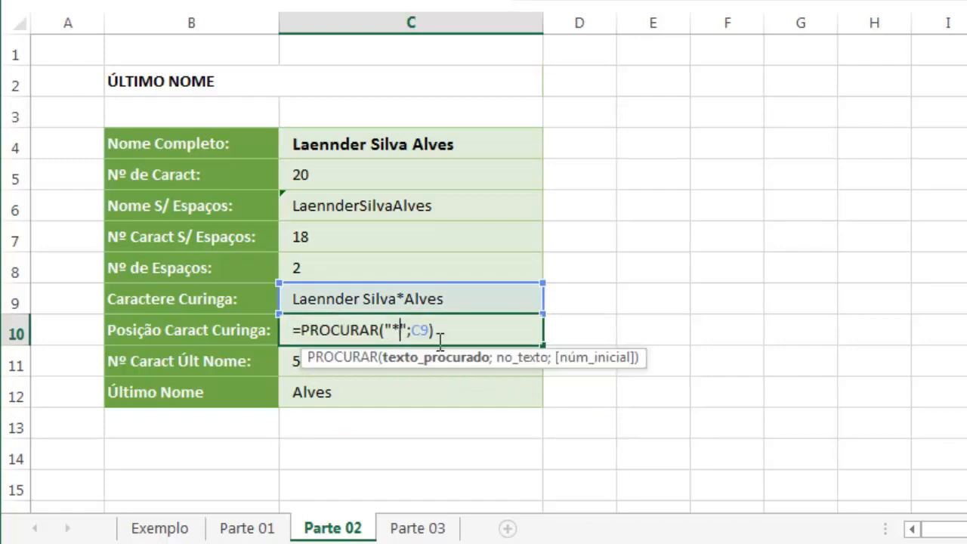
pyautogui.press('Escape')
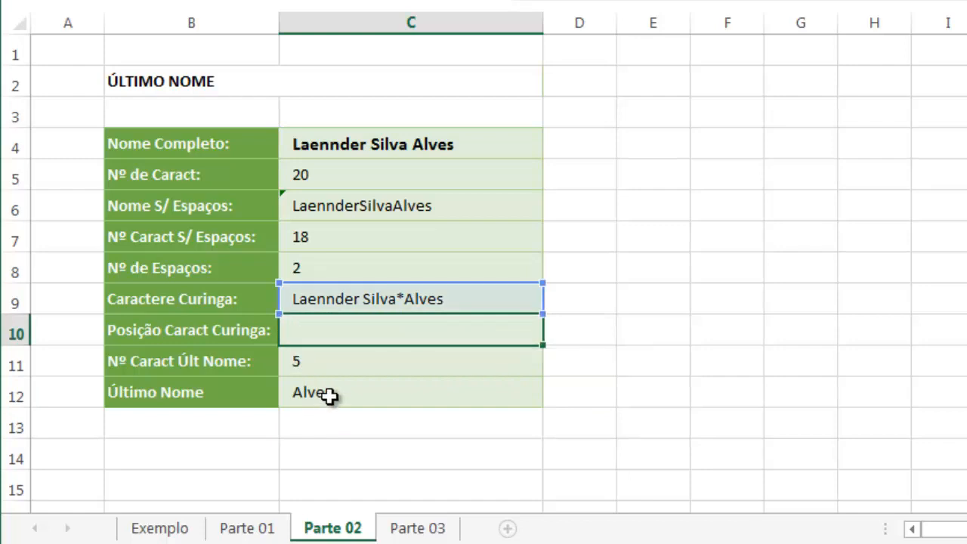
pyautogui.doubleClick(363, 396)
pyautogui.doubleClick(538, 392)
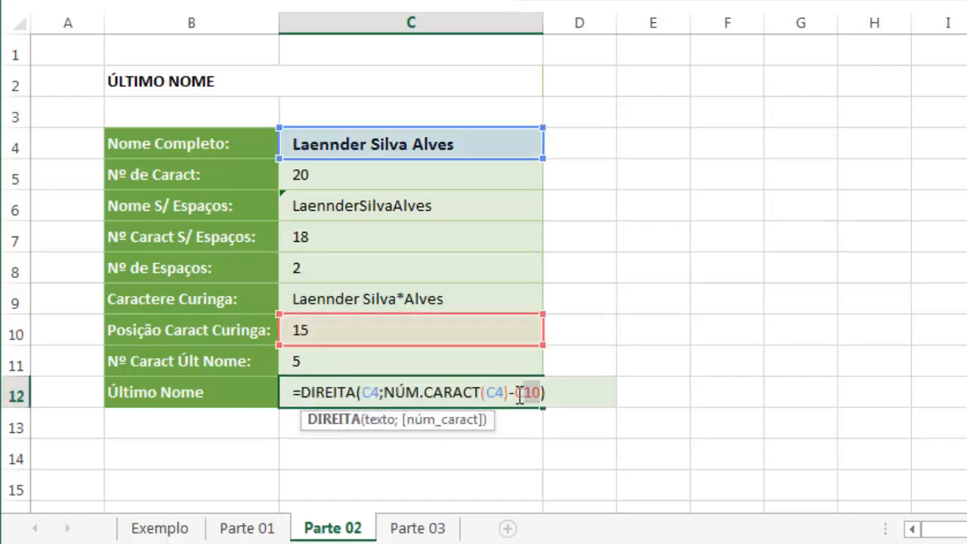
pyautogui.hotkey('ctrl', 'v')
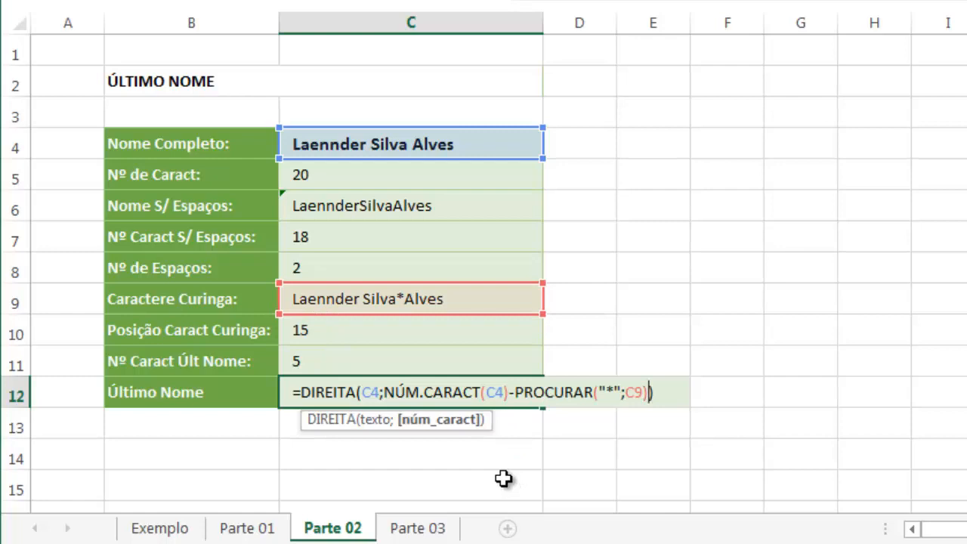
pyautogui.press('Return')
# Replace the C9 reference inside C12's PROCURAR function with C9's own expression, SUBSTITUIR(C4;" ";"*";C8)
pyautogui.doubleClick(417, 300)
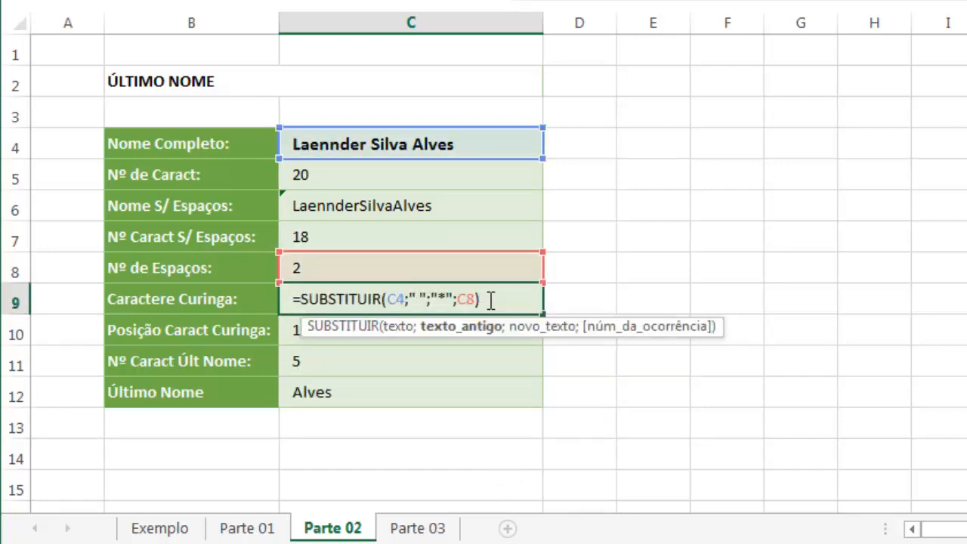
pyautogui.moveTo(491, 300); pyautogui.dragTo(288, 299)
pyautogui.hotkey('ctrl', 'x')
pyautogui.press('Escape')
pyautogui.doubleClick(332, 389)
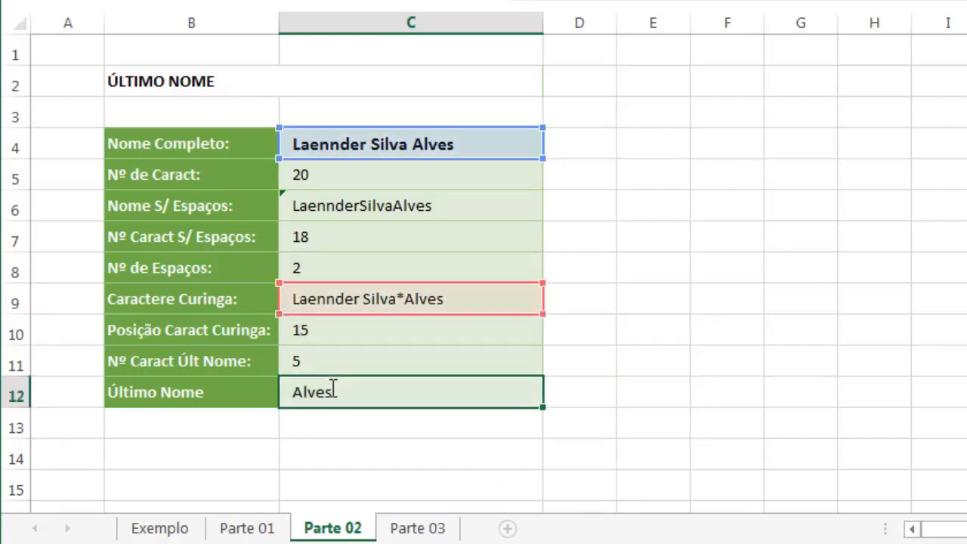
pyautogui.hotkey('ctrl', 'v')
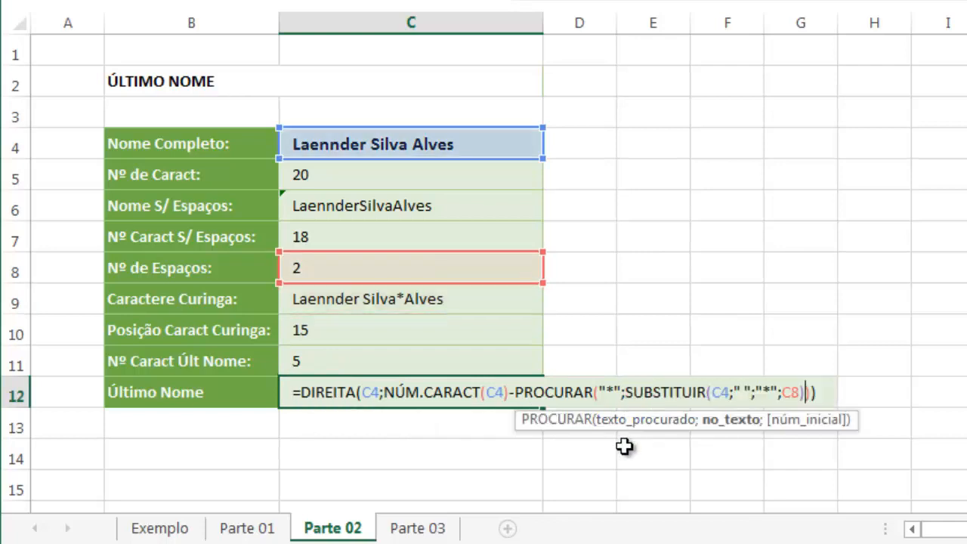
pyautogui.press('Return')
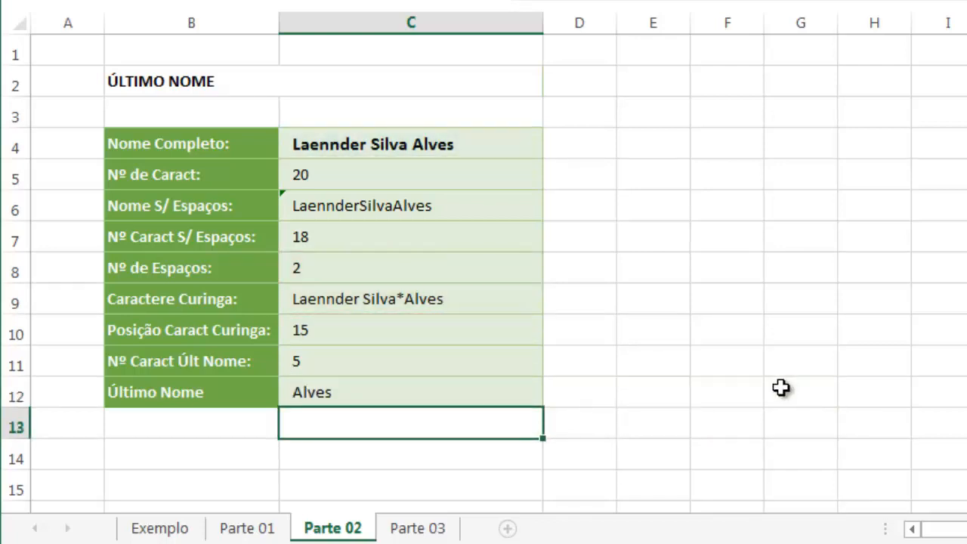
# Replace the C8 reference inside C12's SUBSTITUIR function with C8's own expression, C5-C7
pyautogui.doubleClick(332, 271)
pyautogui.moveTo(345, 271); pyautogui.dragTo(301, 274)
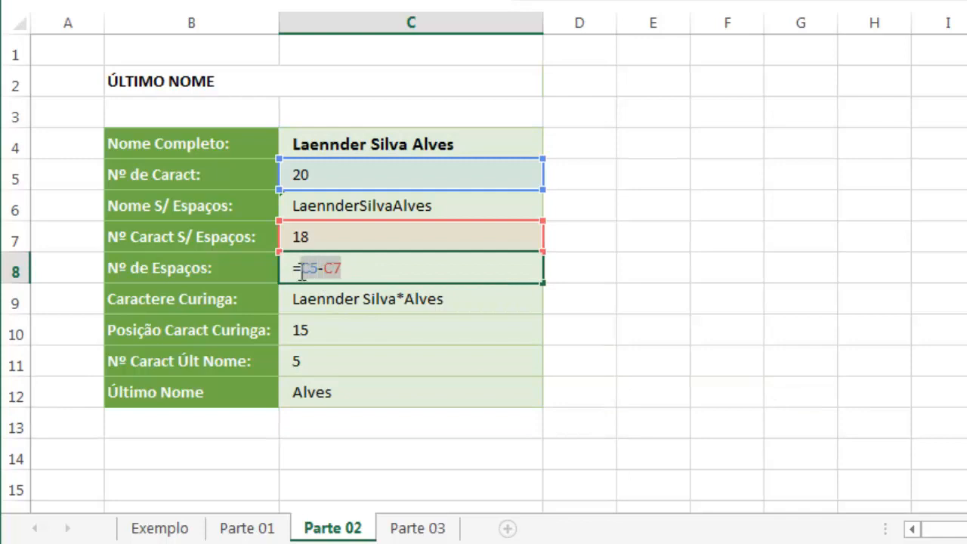
pyautogui.press('Escape')
pyautogui.doubleClick(327, 386)
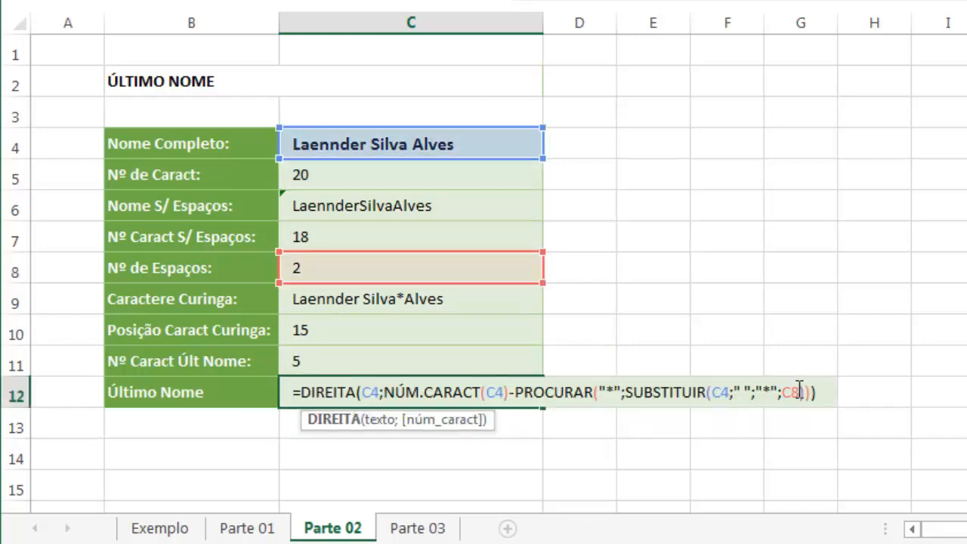
pyautogui.hotkey('ctrl', 'v')
pyautogui.press('Return')
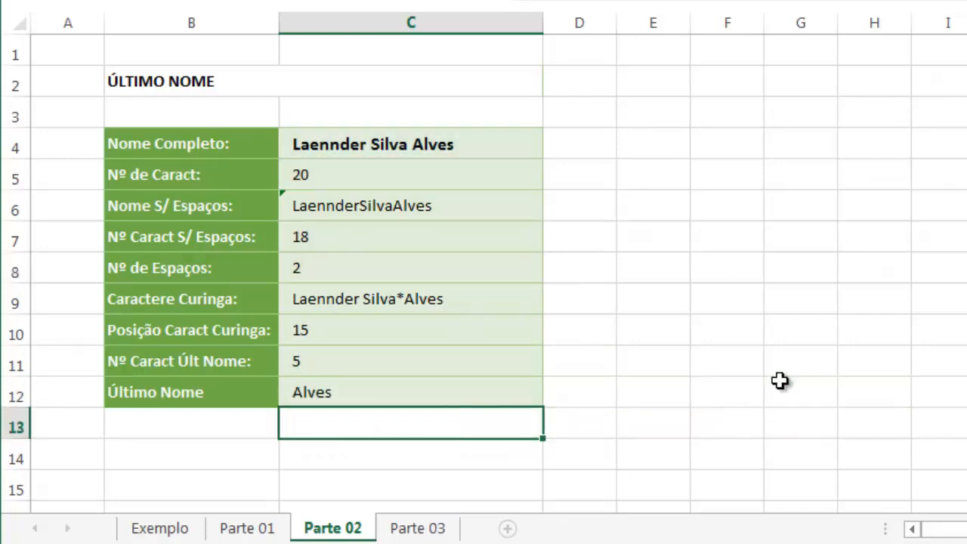
# Replace the C5 reference in C12's nested formula with C5's own expression, NÚM.CARACT(C4)
pyautogui.doubleClick(423, 393)
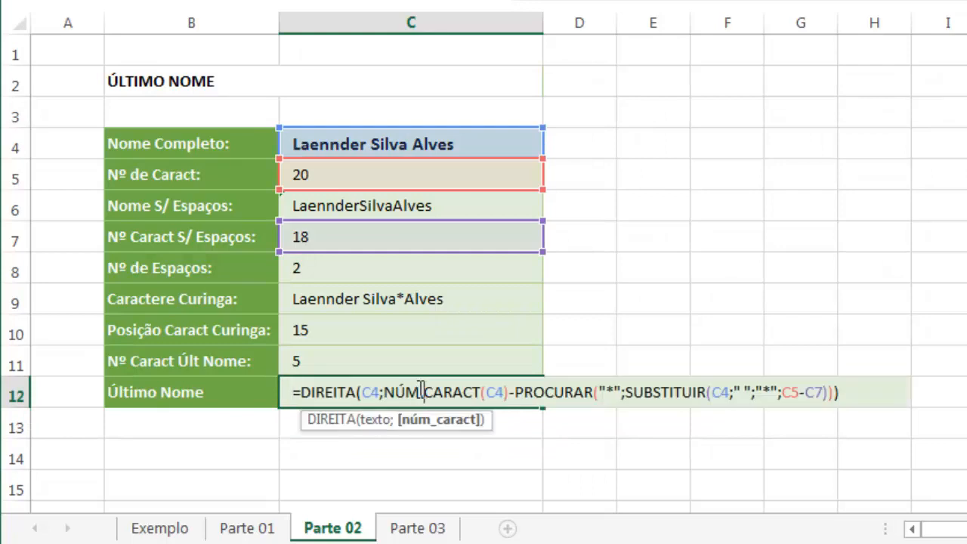
pyautogui.press('Escape')
pyautogui.doubleClick(380, 179)
pyautogui.moveTo(427, 180); pyautogui.dragTo(309, 176)
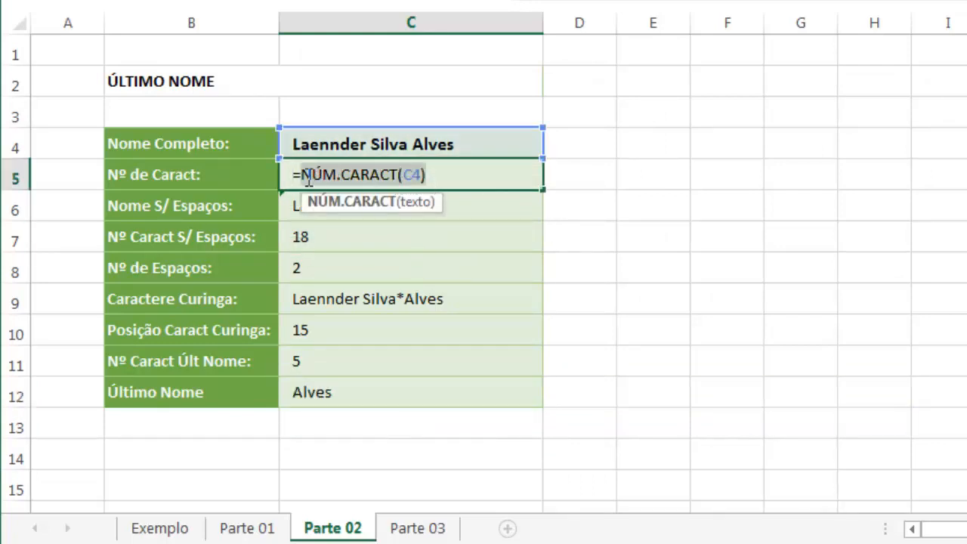
pyautogui.press('Escape')
pyautogui.doubleClick(381, 392)
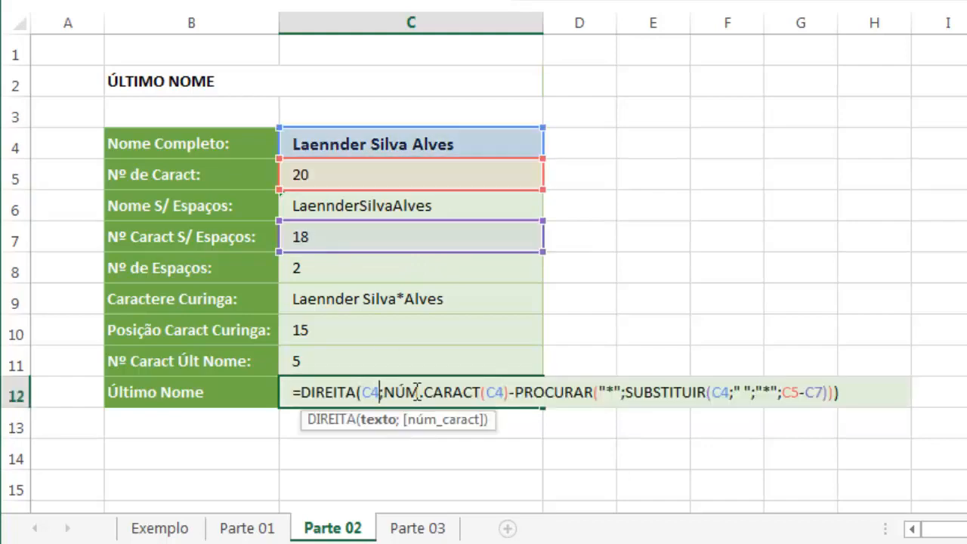
pyautogui.doubleClick(790, 392)
pyautogui.hotkey('ctrl', 'v')
pyautogui.press('Return')
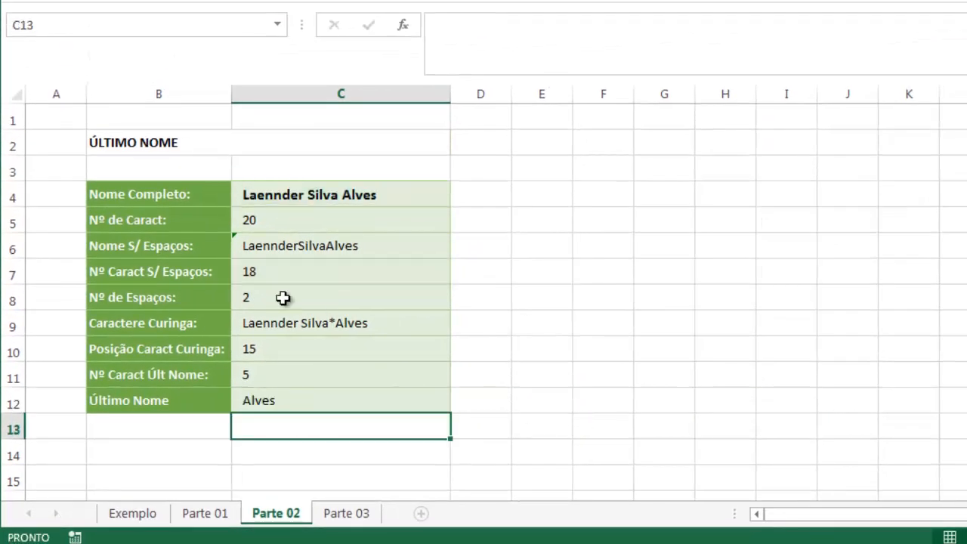
# Replace the C7 reference in C12's nested formula with C7's own expression, NÚM.CARACT(C6)
pyautogui.click(282, 274)
pyautogui.doubleClick(282, 274)
pyautogui.moveTo(365, 272); pyautogui.dragTo(249, 272)
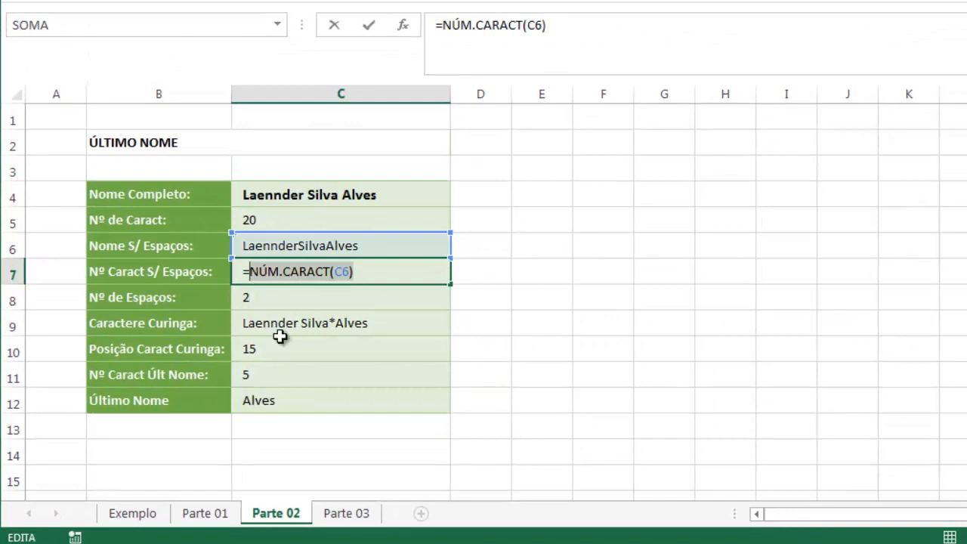
pyautogui.hotkey('ctrl', 'c')
pyautogui.press('Escape')
pyautogui.doubleClick(302, 402)
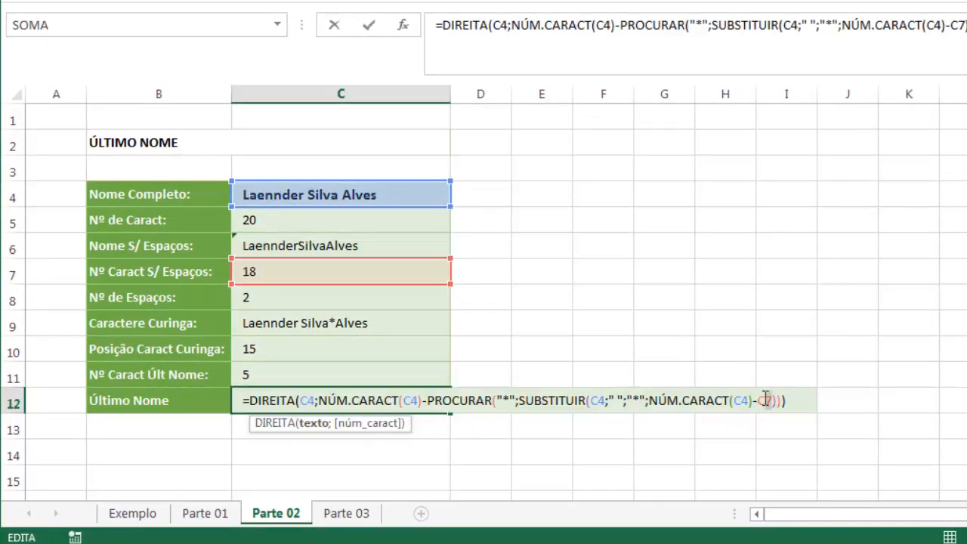
pyautogui.hotkey('ctrl', 'v')
pyautogui.press('Return')
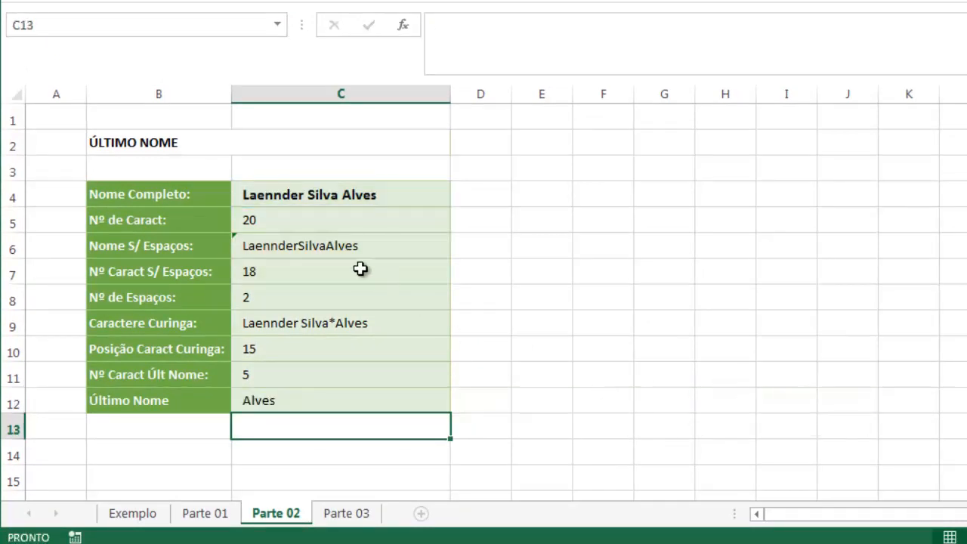
# Replace the C6 reference inside C12's last NÚM.CARACT function with C6's own expression, SUBSTITUIR(C4;" ";"")
pyautogui.click(287, 401)
pyautogui.doubleClick(287, 401)
pyautogui.press('Escape')
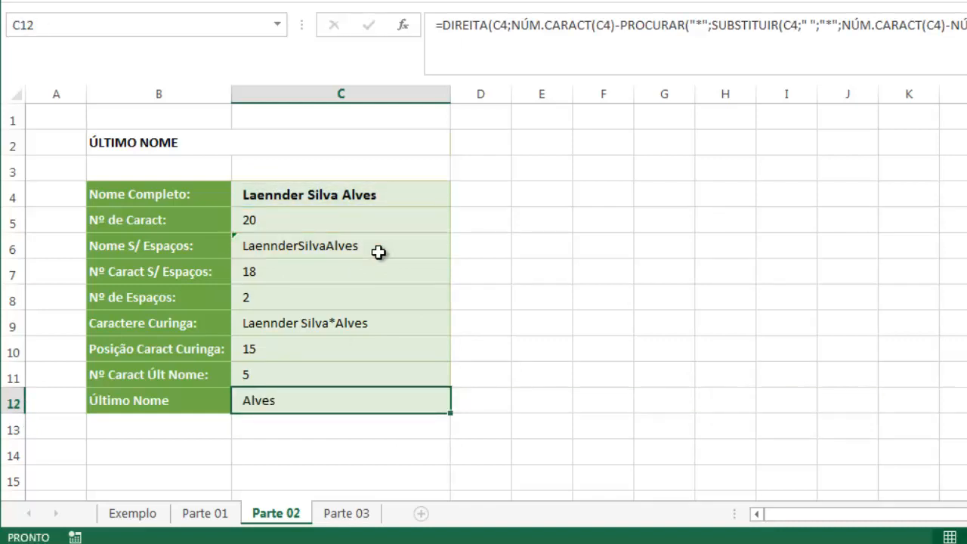
pyautogui.doubleClick(423, 252)
pyautogui.moveTo(423, 252); pyautogui.dragTo(248, 247)
pyautogui.hotkey('ctrl', 'c')
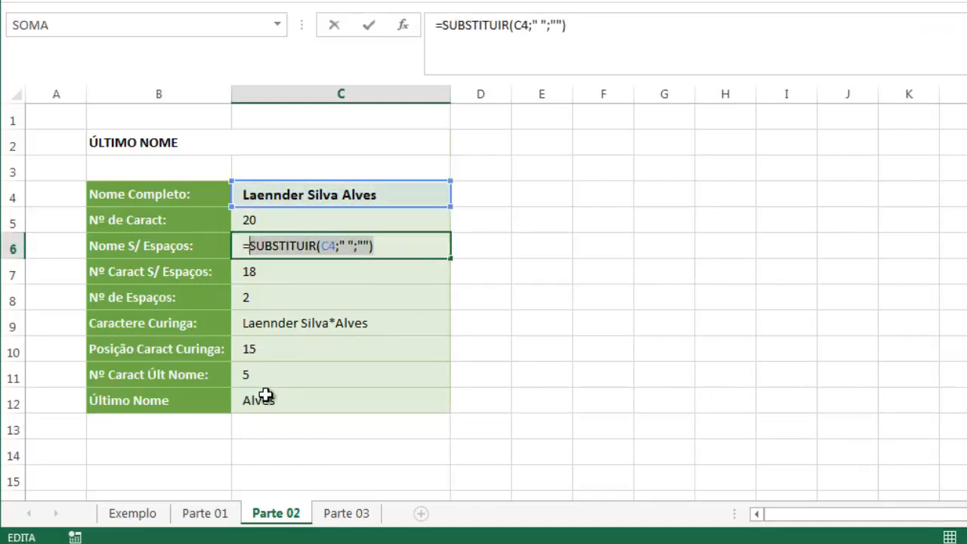
pyautogui.press('Escape')
pyautogui.click(269, 404)
pyautogui.doubleClick(272, 404)
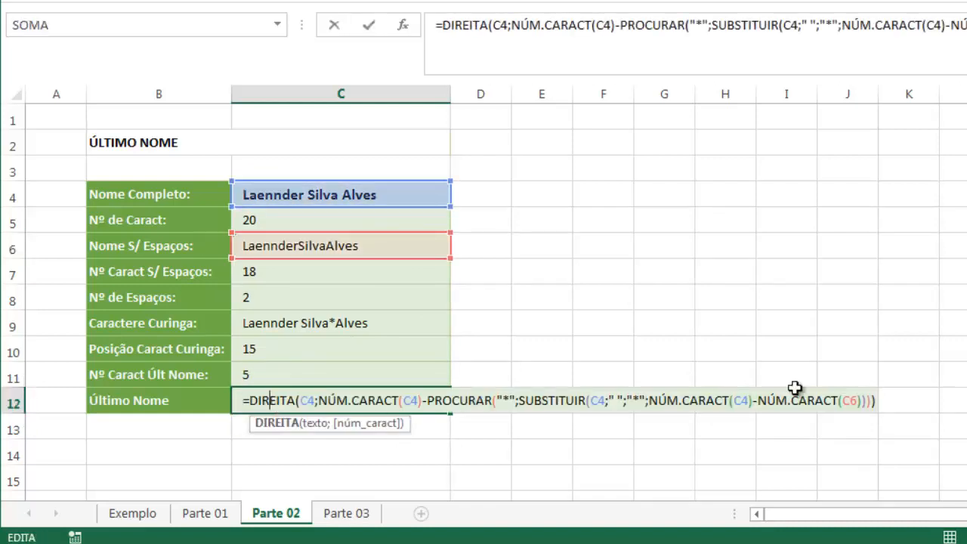
pyautogui.doubleClick(844, 400)
pyautogui.hotkey('ctrl', 'v')
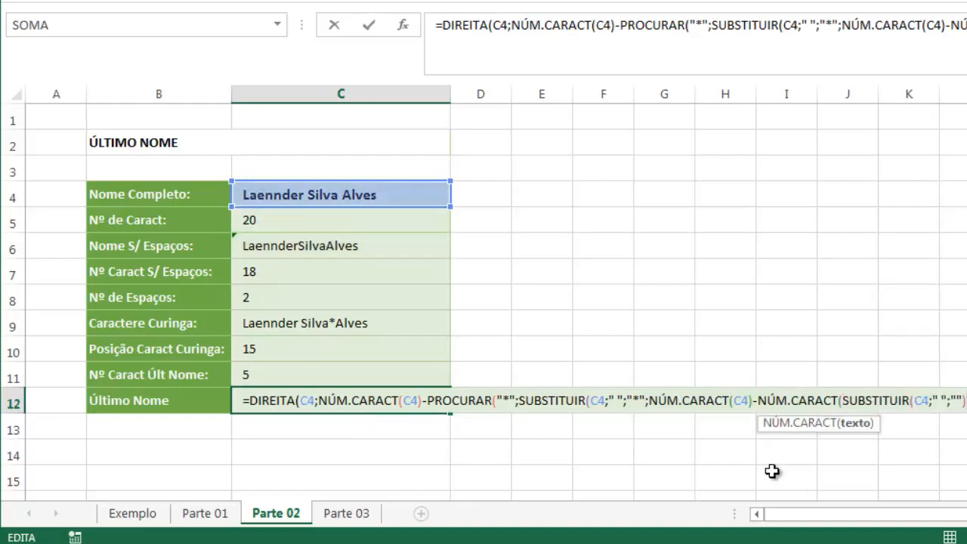
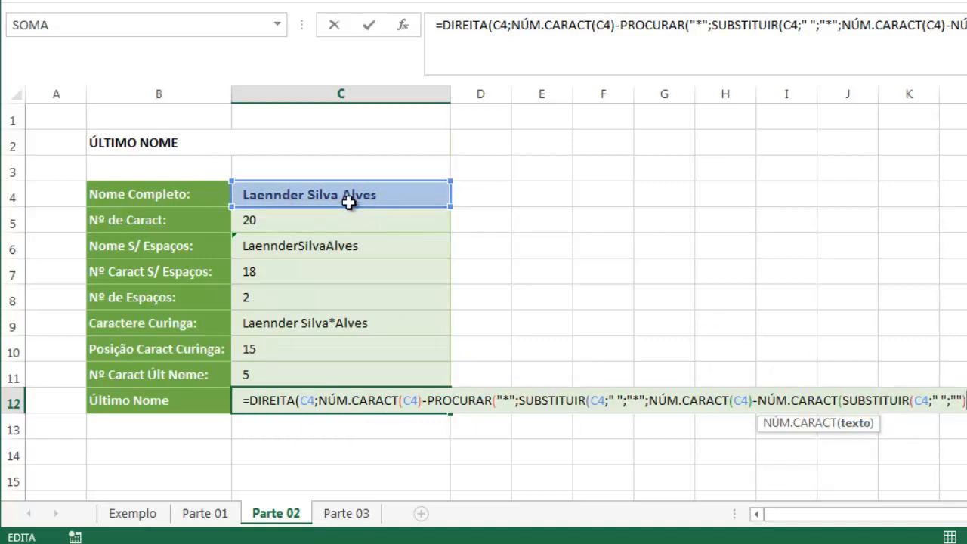
# Commit the completed nested last name formula in C12
pyautogui.press('Return')
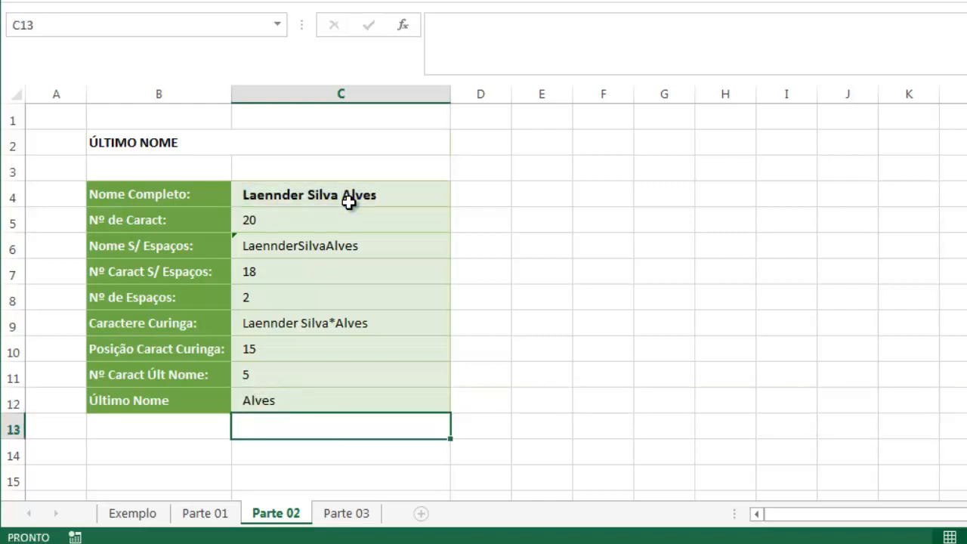
# Clear the helper cells C5 to C11 and test C12's formula with a different two-part full name in C4
pyautogui.moveTo(287, 294); pyautogui.dragTo(286, 220)
pyautogui.press('Delete')
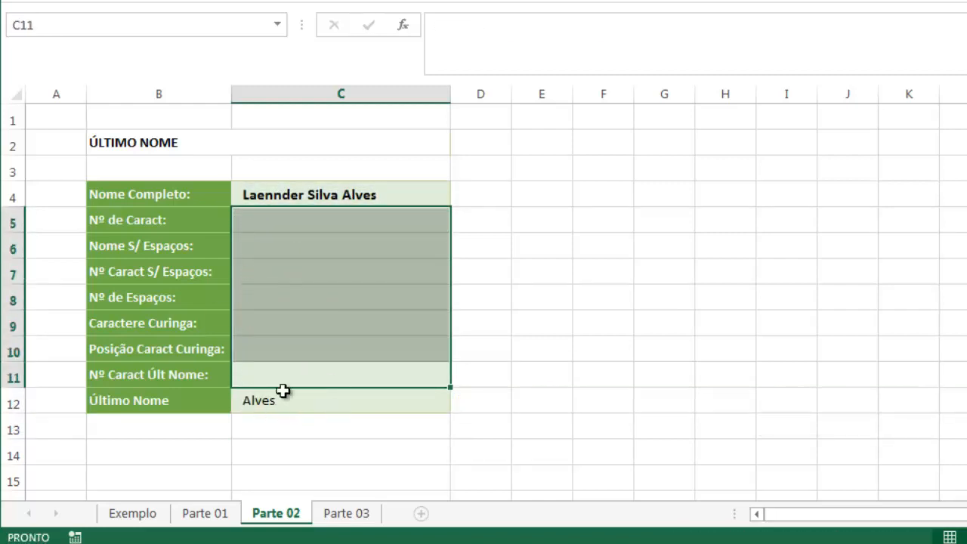
pyautogui.click(342, 196)
pyautogui.write('S')
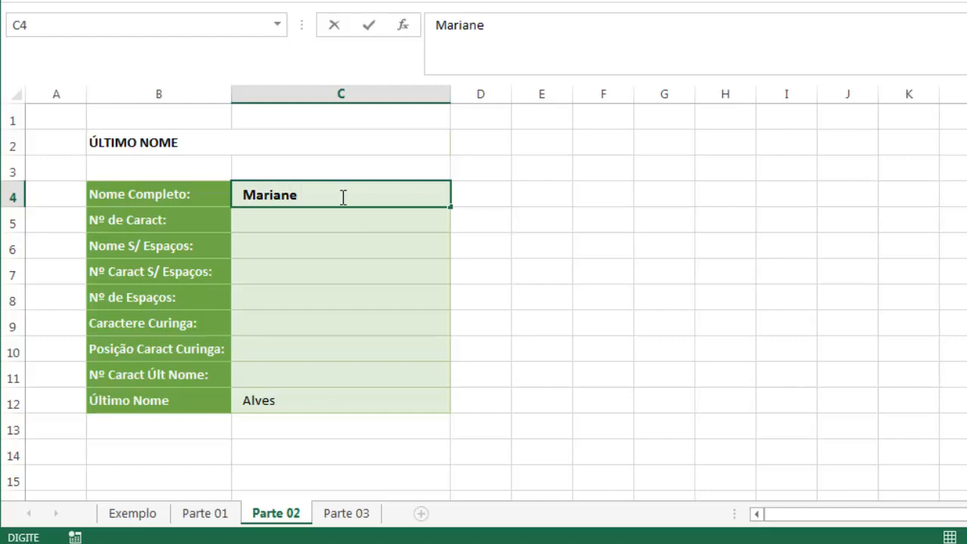
pyautogui.press('Return')
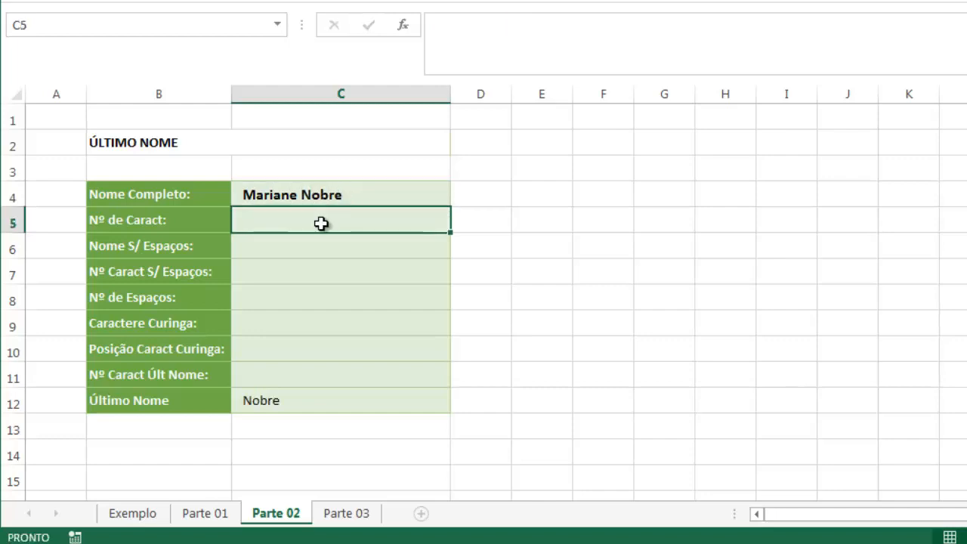
pyautogui.click(343, 406)
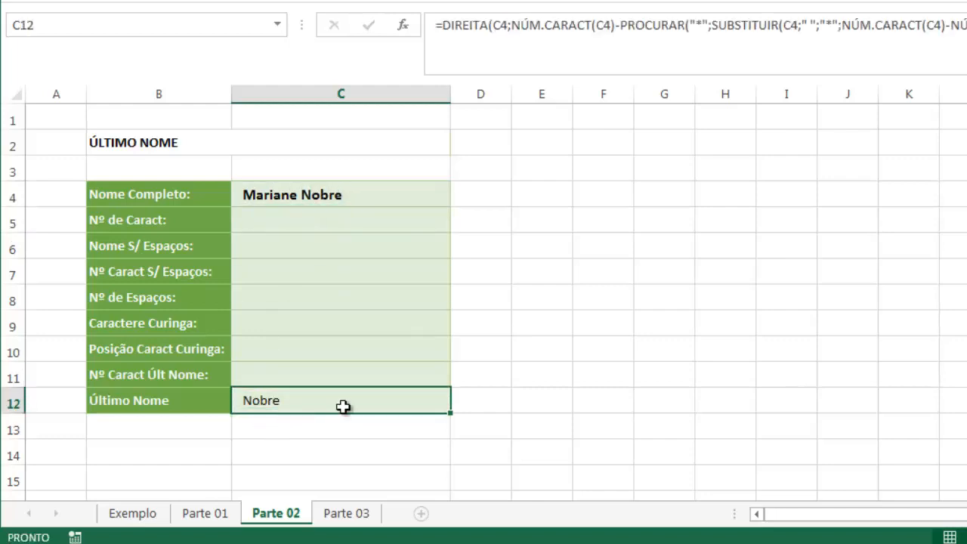
# Test C12's formula with another full name in C4, and undo the test entries and the clearing of the helper cells
pyautogui.click(312, 195)
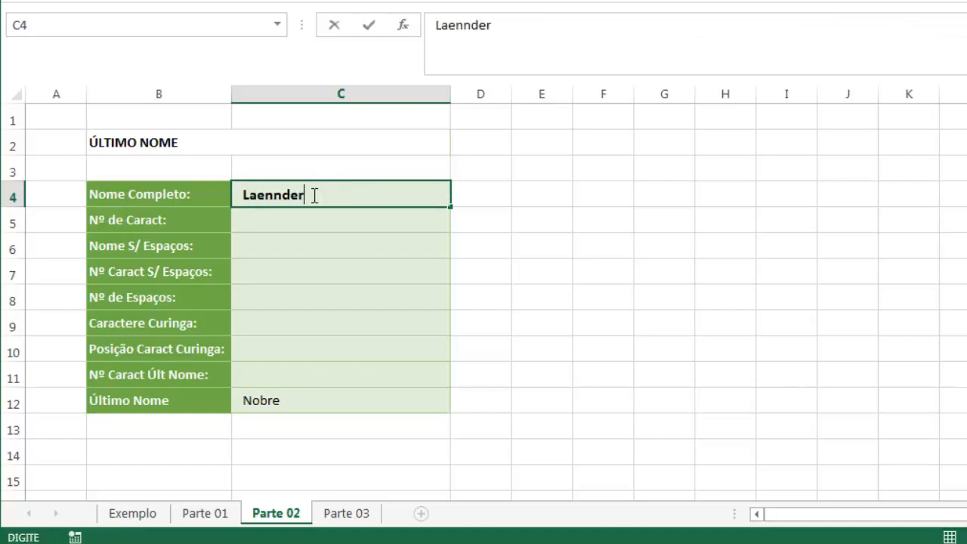
pyautogui.press('Return')
pyautogui.click(313, 195)
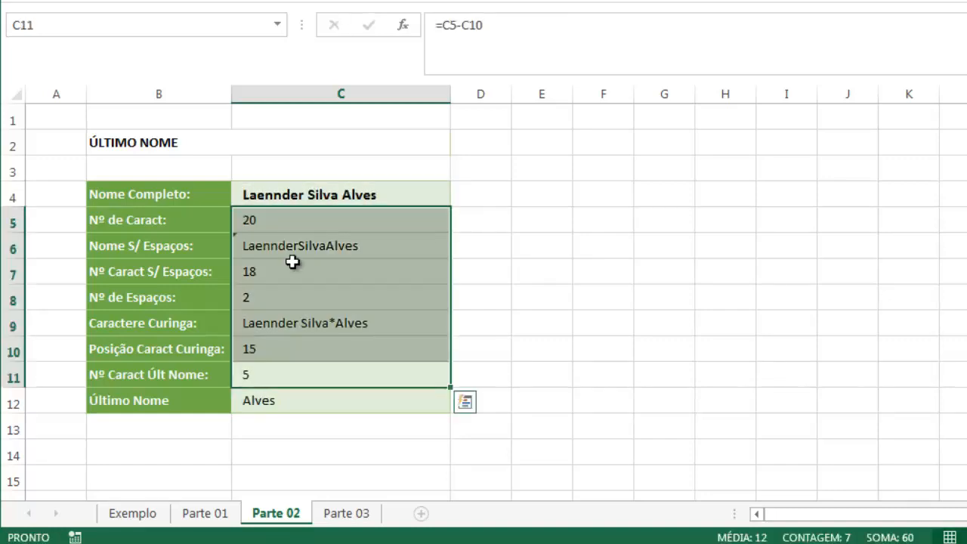
pyautogui.click(289, 285)
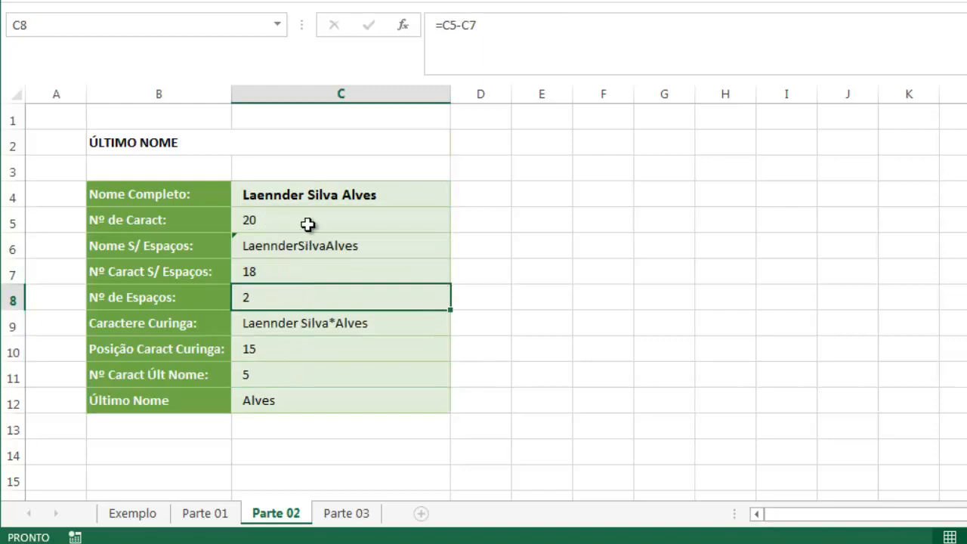
# Copy C12's nested formula text without its equals sign and enter it as a formula in C2 of the Parte 03 sheet
pyautogui.click(260, 404)
pyautogui.doubleClick(321, 406)
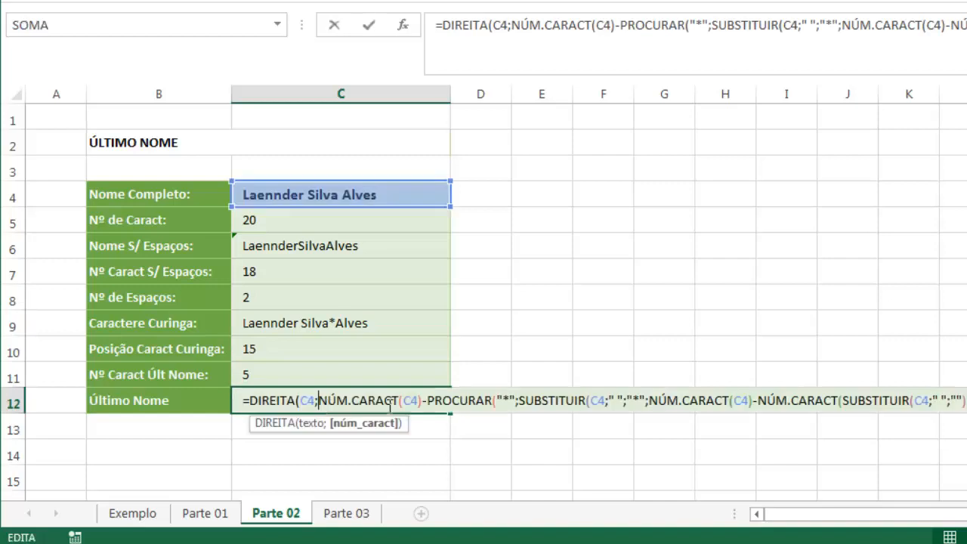
pyautogui.moveTo(965, 401); pyautogui.dragTo(250, 400)
pyautogui.hotkey('ctrl', 'c')
pyautogui.press('Escape')
pyautogui.click(335, 513)
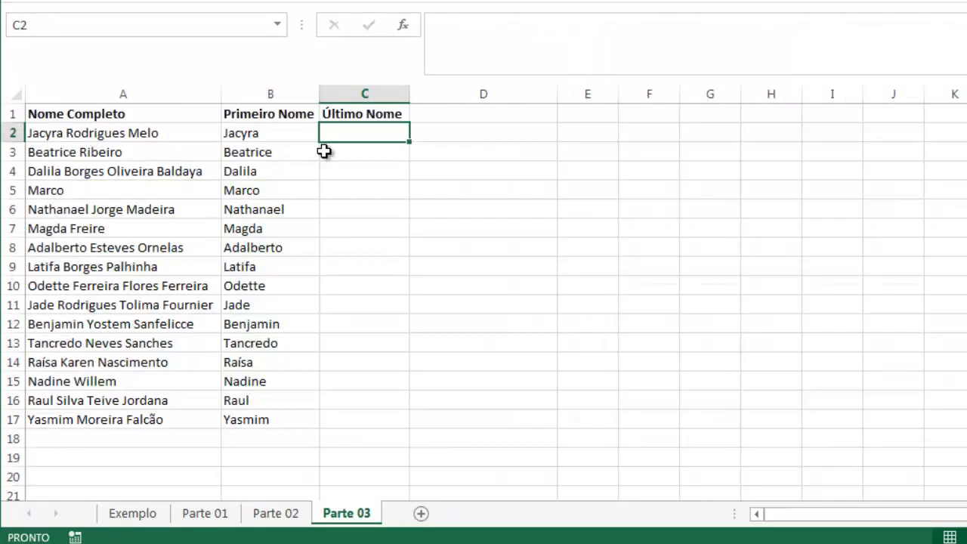
pyautogui.hotkey('ctrl', 'v')
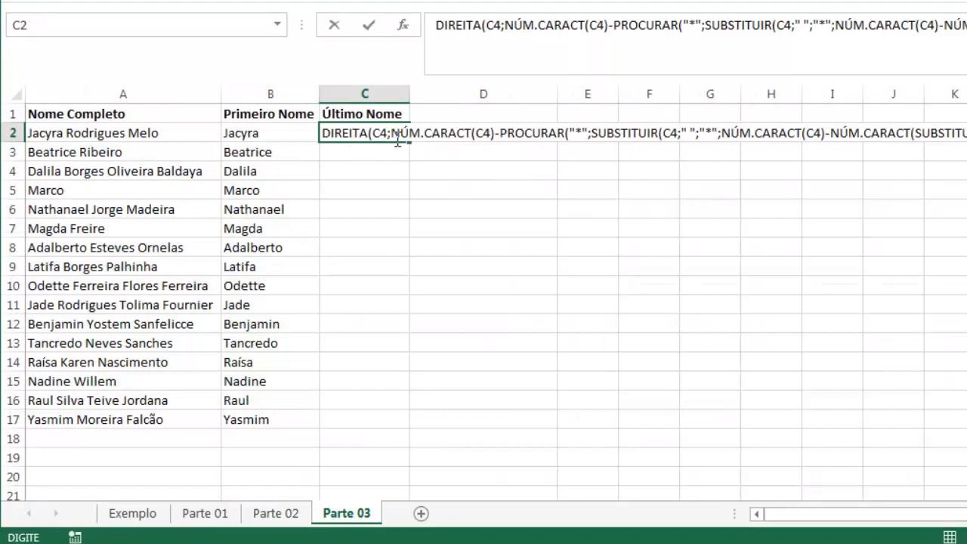
pyautogui.write('=')
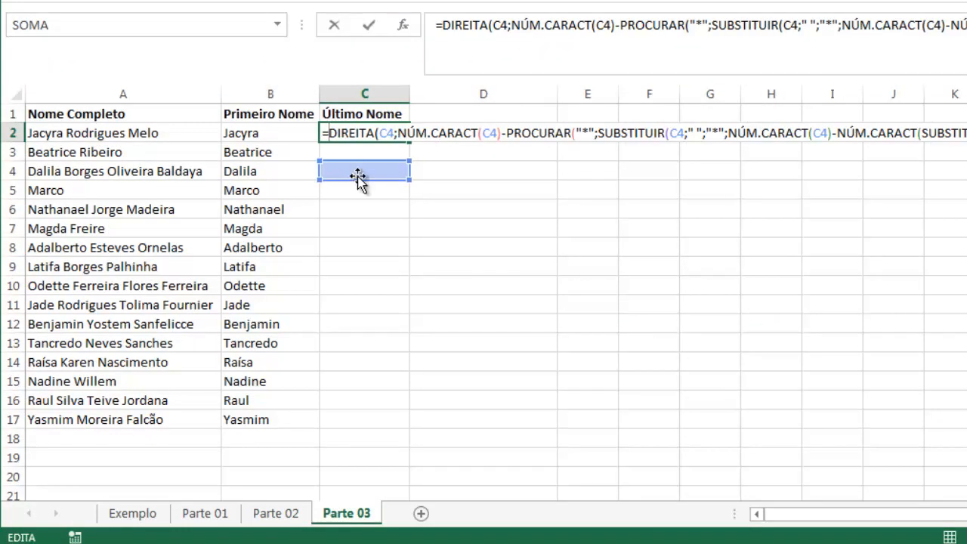
# Repoint every C4 reference in C2's formula to A2 and fill the formula down to C17
pyautogui.moveTo(358, 179); pyautogui.dragTo(156, 134)
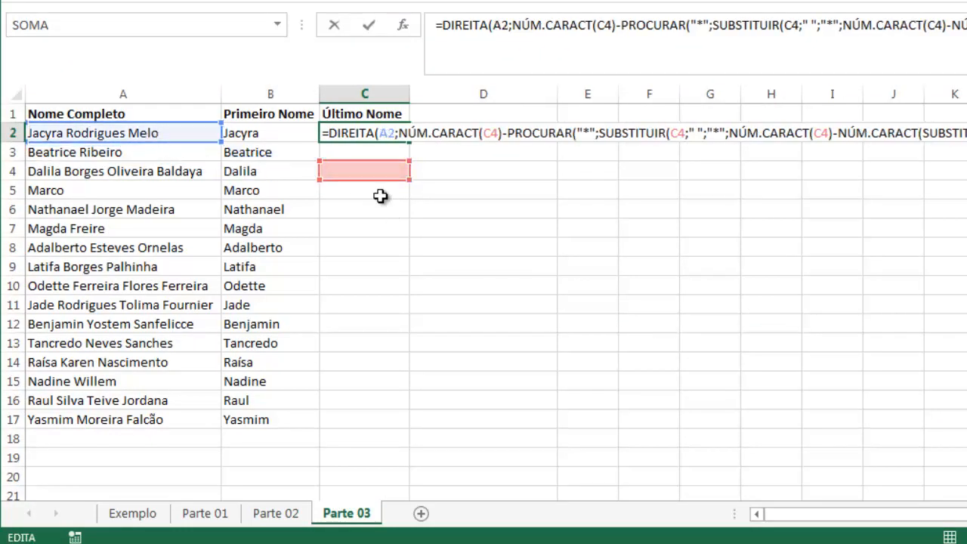
pyautogui.moveTo(380, 181); pyautogui.dragTo(172, 134)
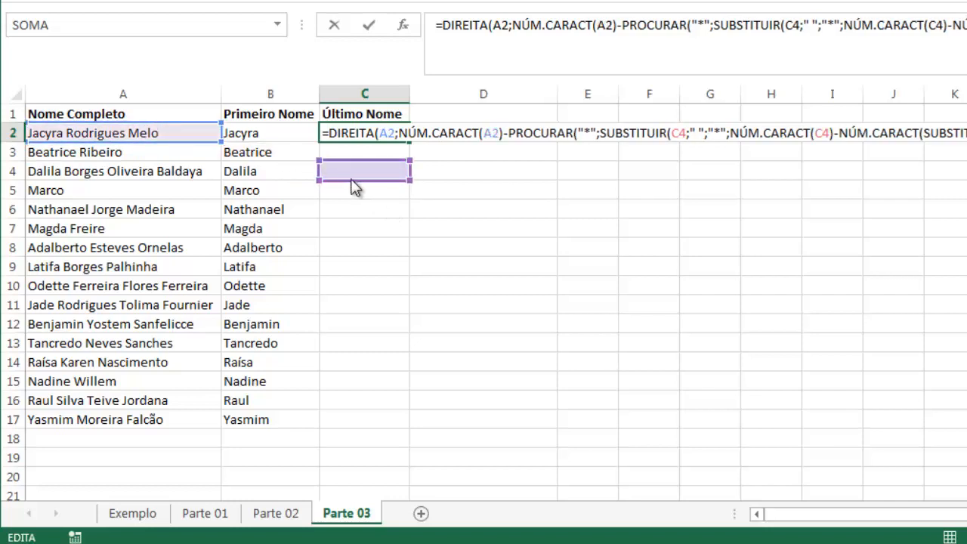
pyautogui.moveTo(352, 181); pyautogui.dragTo(182, 136)
pyautogui.moveTo(368, 185); pyautogui.dragTo(181, 136)
pyautogui.moveTo(346, 183); pyautogui.dragTo(181, 143)
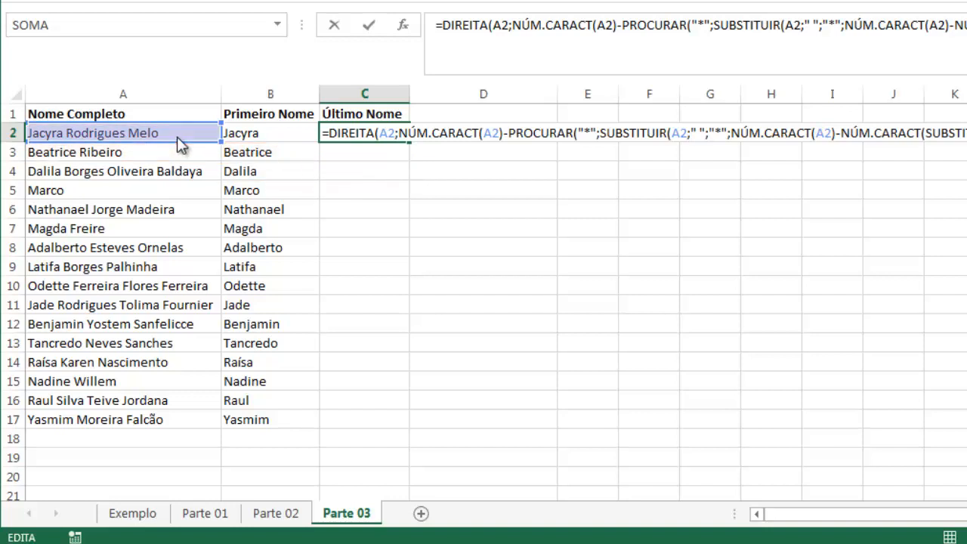
pyautogui.press('Return')
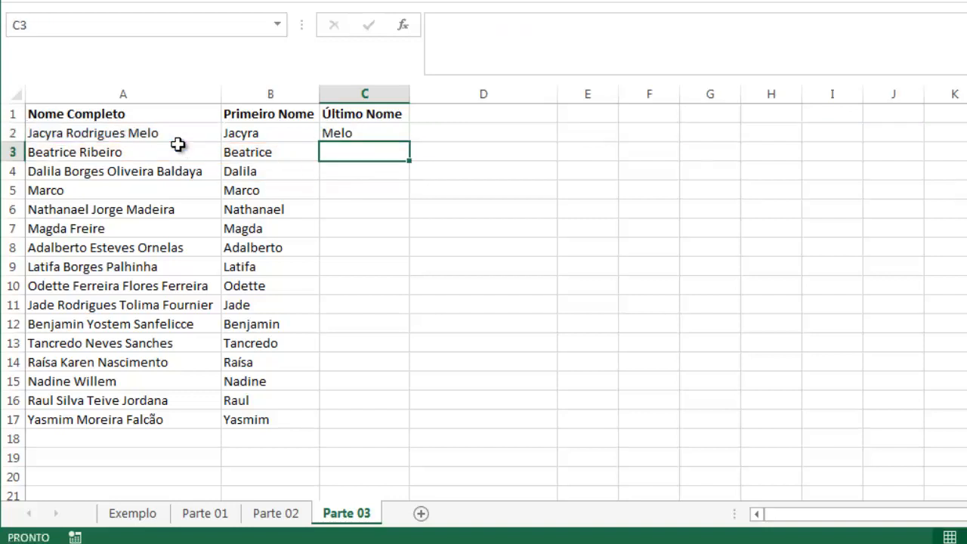
pyautogui.click(371, 133)
pyautogui.doubleClick(410, 144)
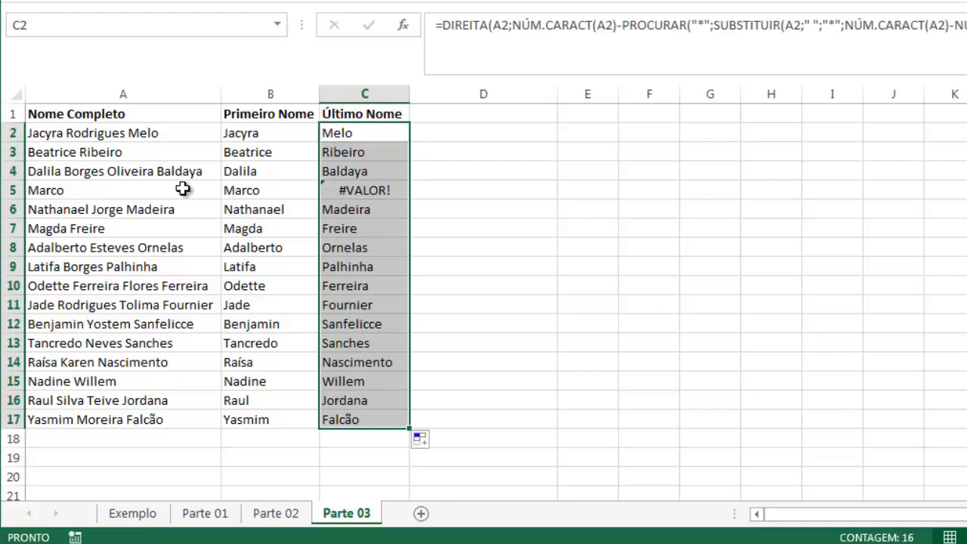
# Examine the single-name entry in row 5 and compare the first and last name formulas in columns B and C
pyautogui.click(149, 192)
pyautogui.click(347, 194)
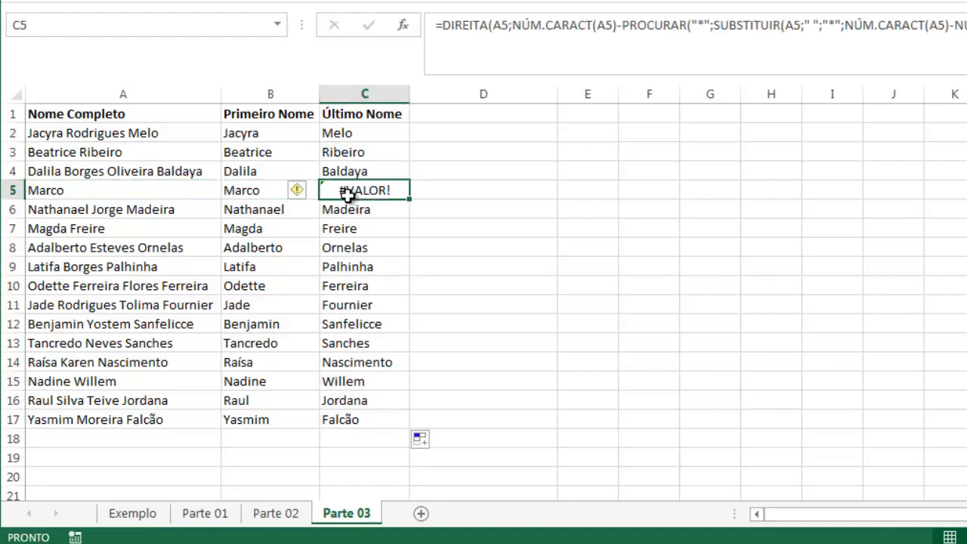
pyautogui.click(253, 190)
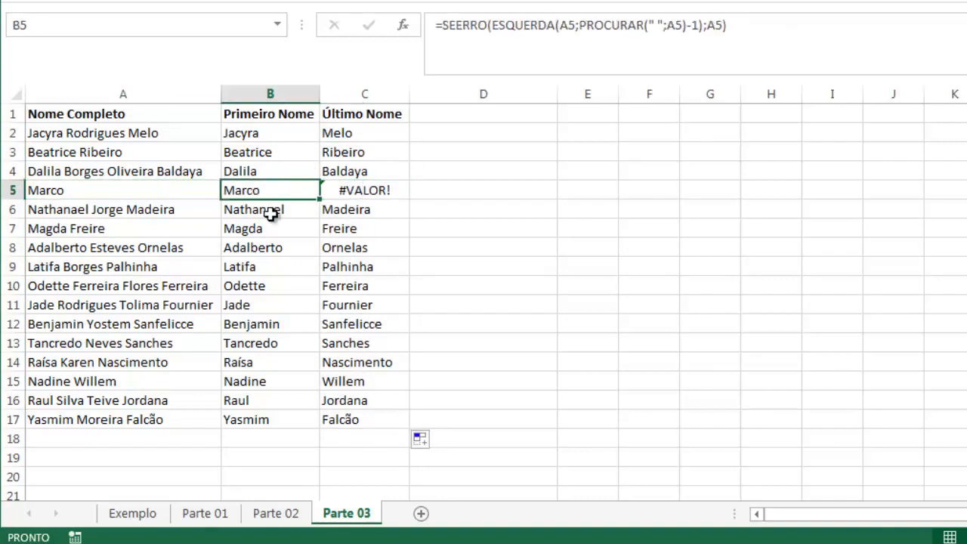
pyautogui.click(350, 189)
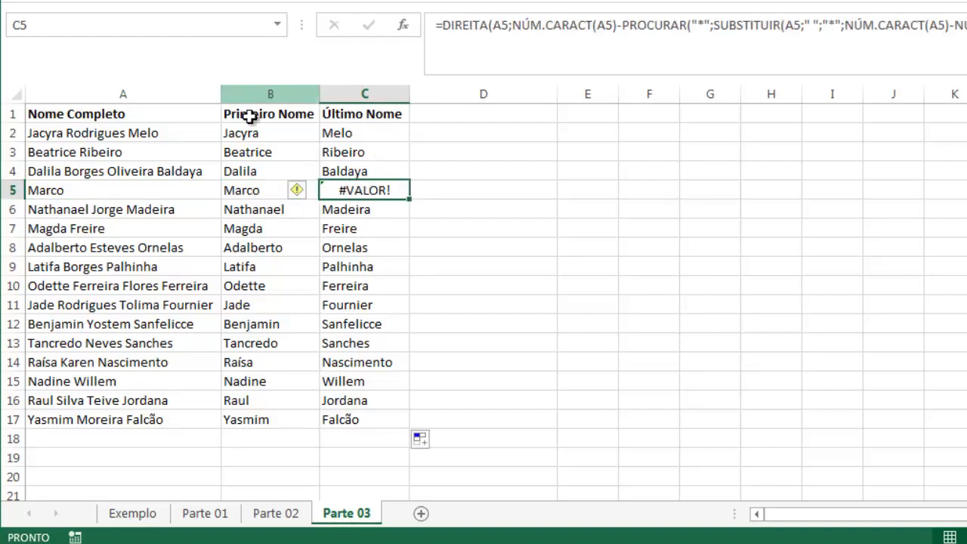
pyautogui.click(293, 132)
pyautogui.click(352, 133)
pyautogui.click(253, 133)
pyautogui.click(355, 133)
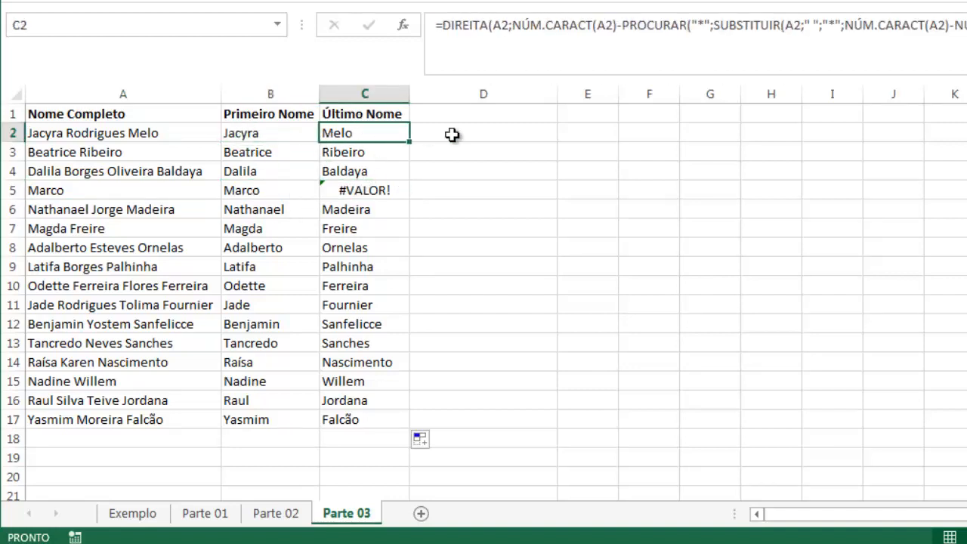
pyautogui.click(464, 135)
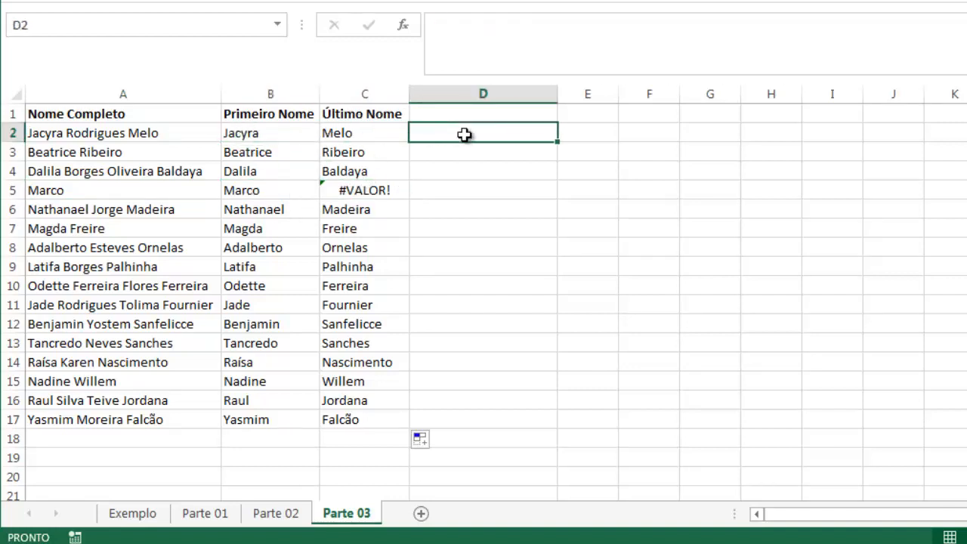
pyautogui.click(362, 190)
pyautogui.click(74, 190)
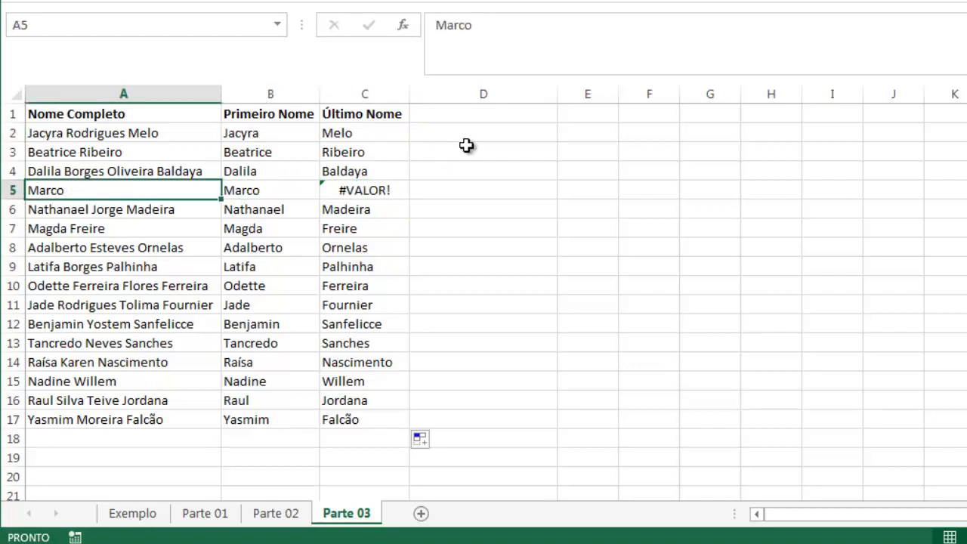
# Add the header CARTÃO VOO in D1
pyautogui.click(444, 119)
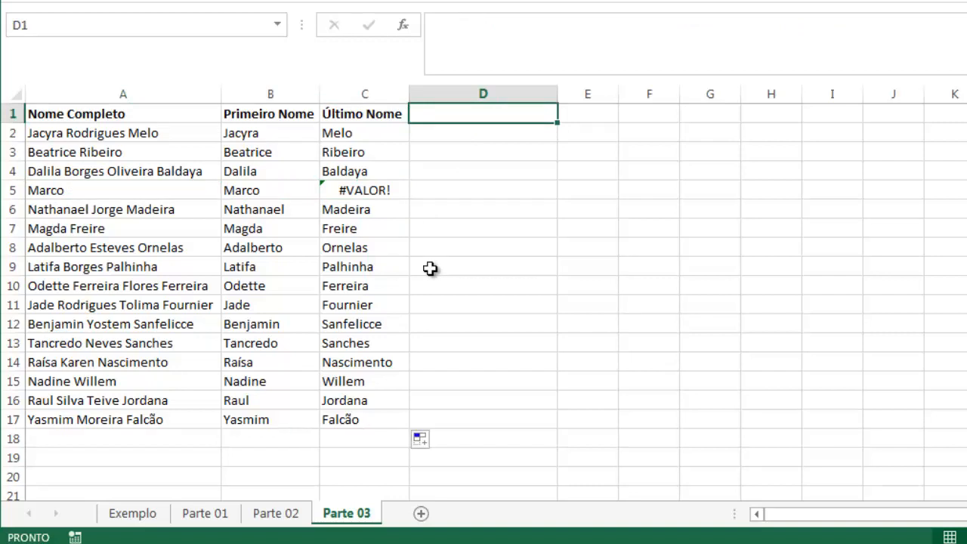
pyautogui.write('CART')
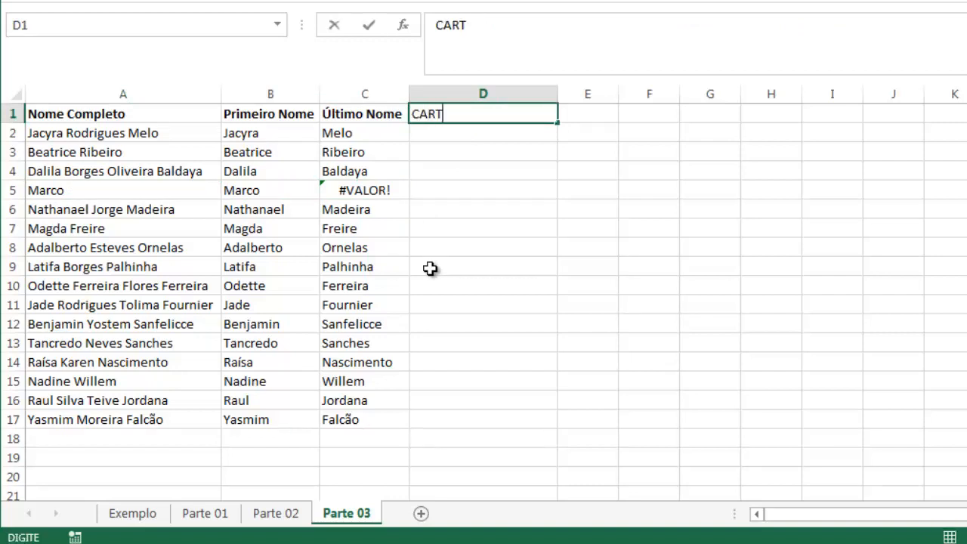
pyautogui.write('ÃO VOO')
pyautogui.press('Return')
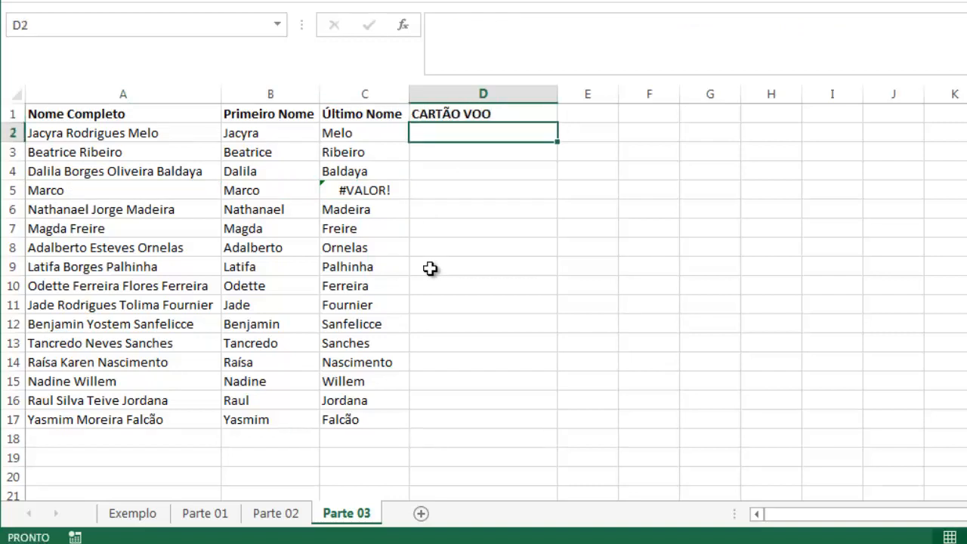
# Enter =CONCATENAR(C2;", ";B2) in D2 to join the last name, a comma with a space, and the first name
pyautogui.write('=CON')
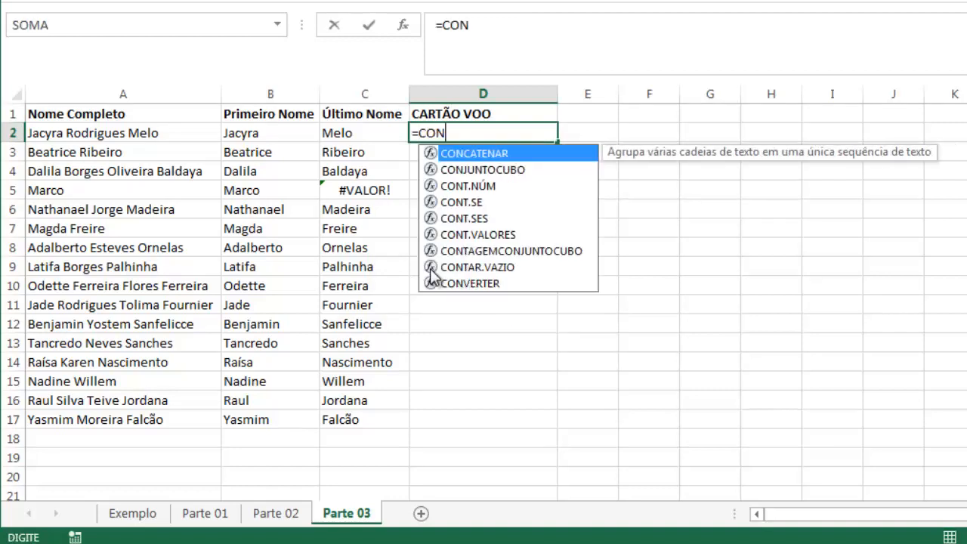
pyautogui.press('Tab')
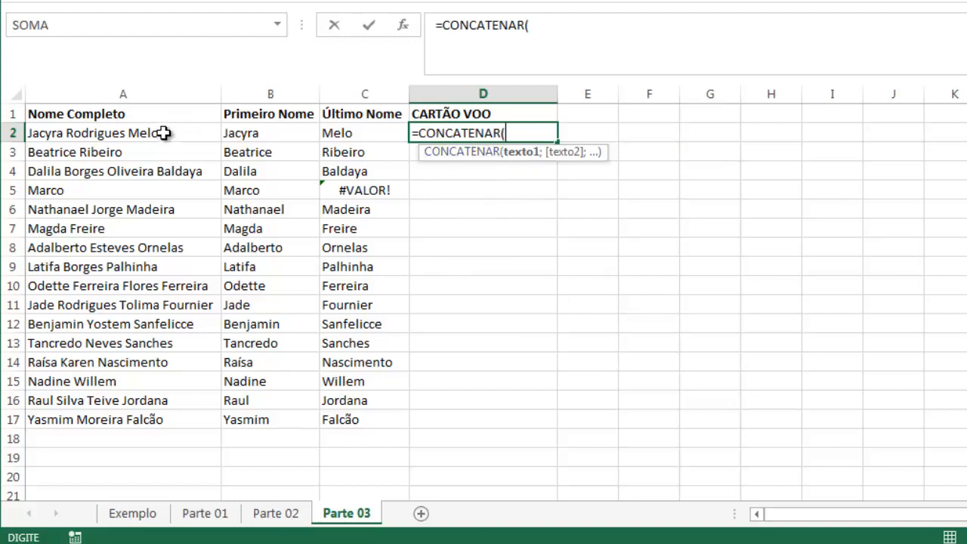
pyautogui.click(348, 133)
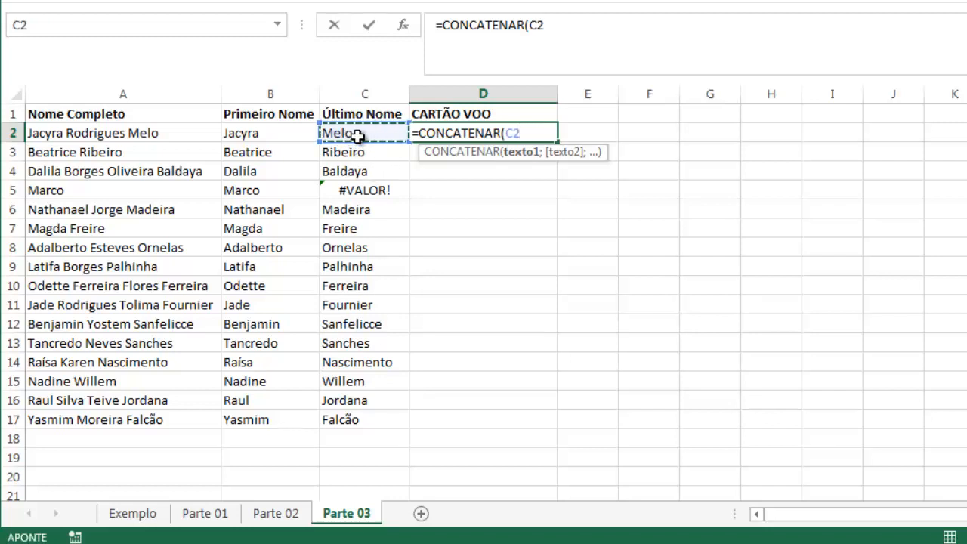
pyautogui.write(';",')
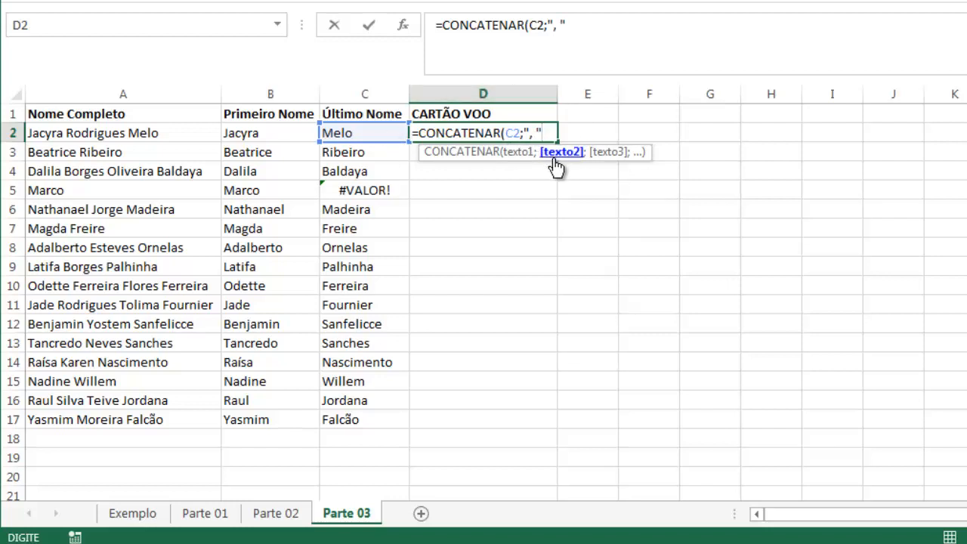
pyautogui.write(';')
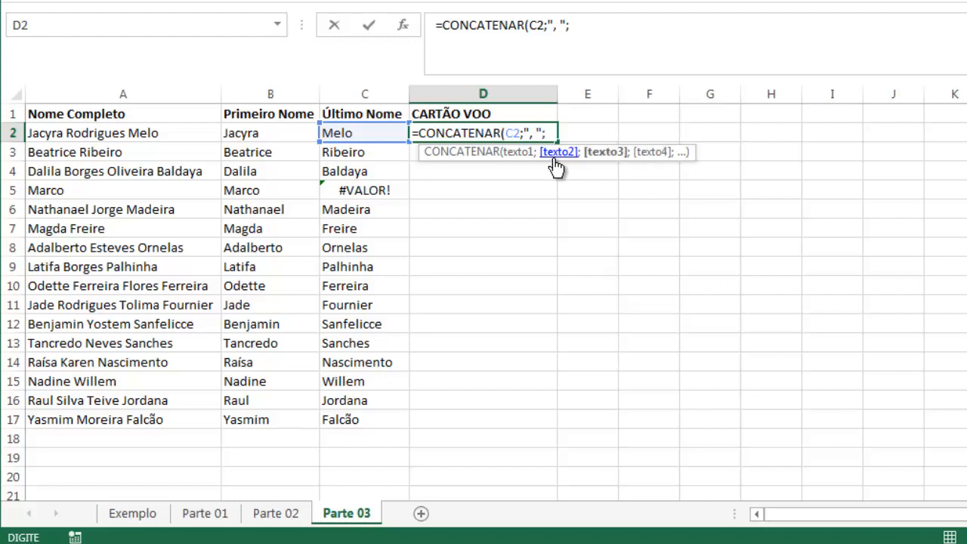
pyautogui.click(253, 130)
pyautogui.write(')')
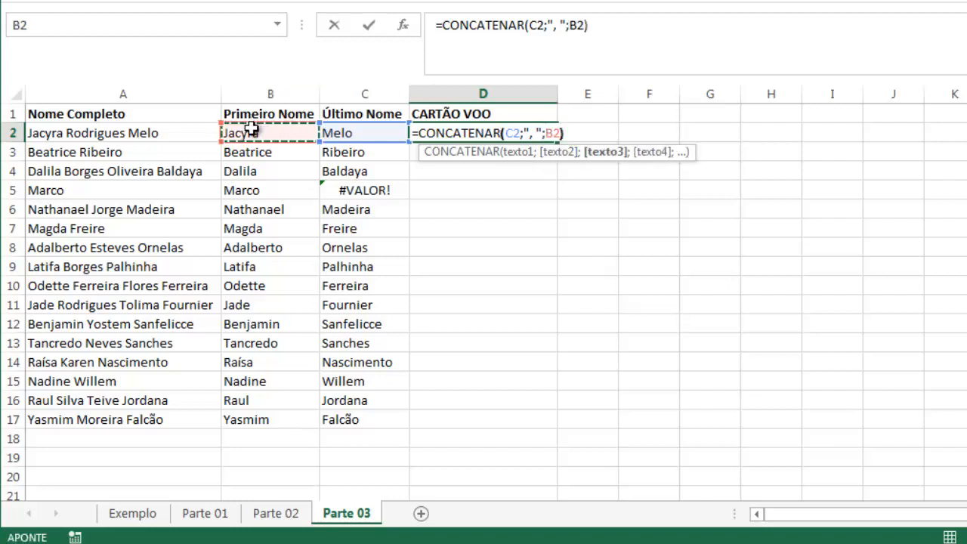
pyautogui.press('Return')
# Fill D2's CONCATENAR formula down to D17 and reselect D2
pyautogui.click(481, 133)
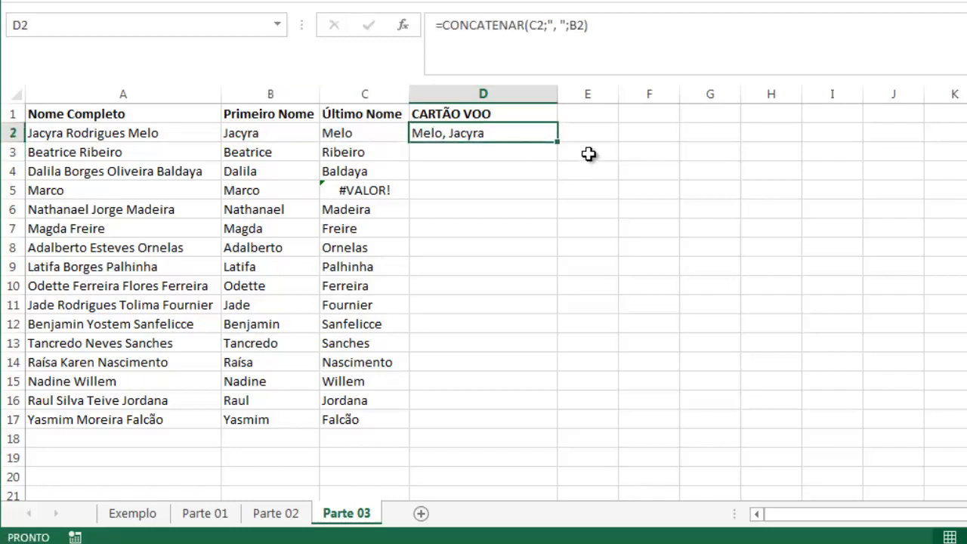
pyautogui.doubleClick(558, 143)
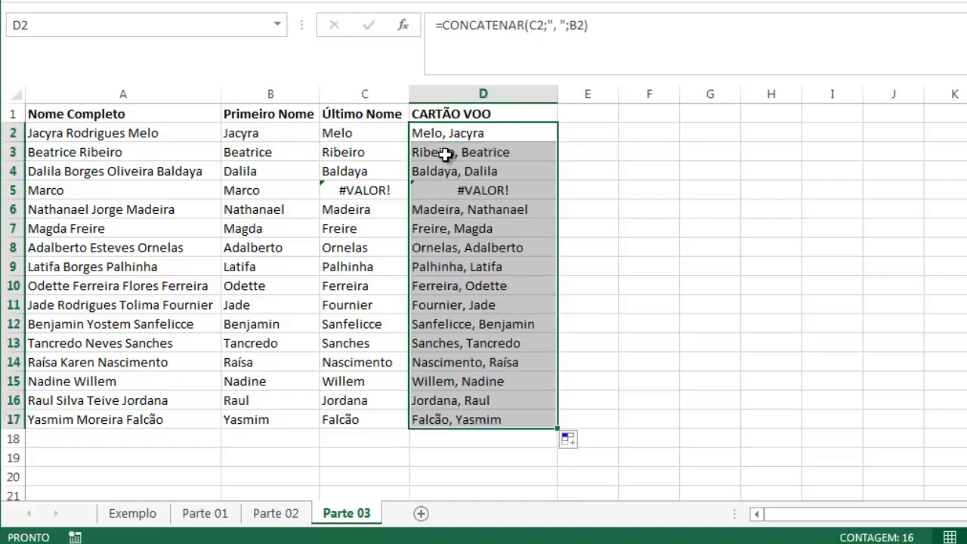
pyautogui.click(427, 136)
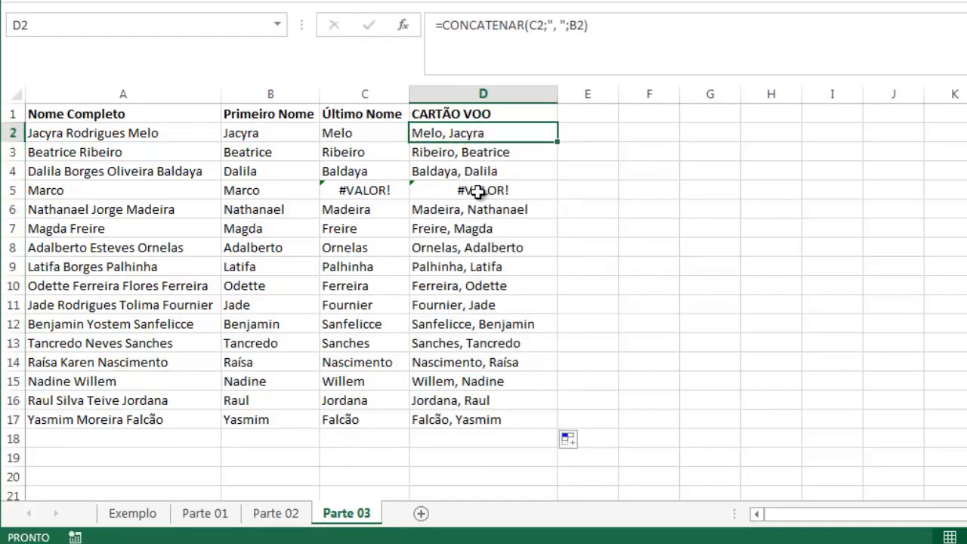
# Examine the CONCATENAR formulas in D2 and D5 and the first name formulas in B2 and B5
pyautogui.press('Down')
pyautogui.press('Down')
pyautogui.press('Down')
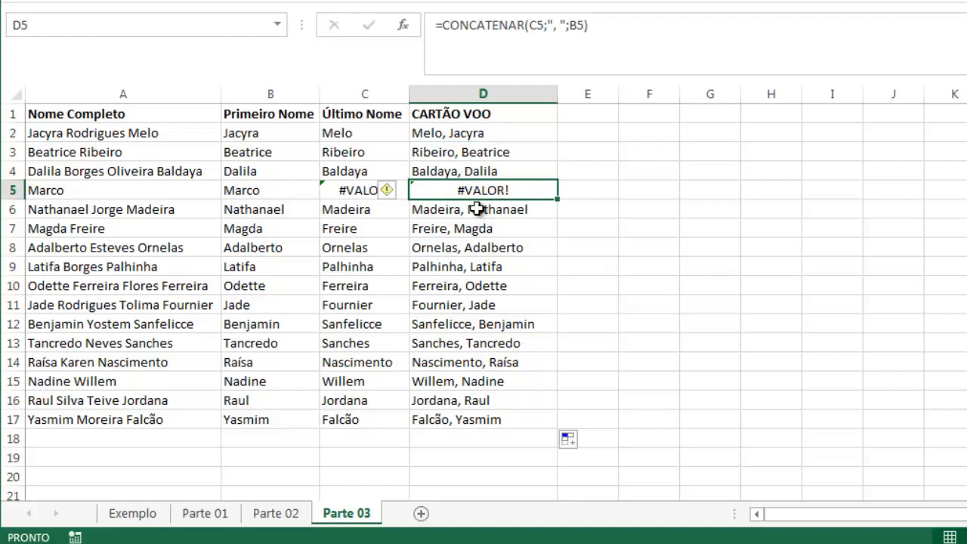
pyautogui.click(433, 132)
pyautogui.click(590, 114)
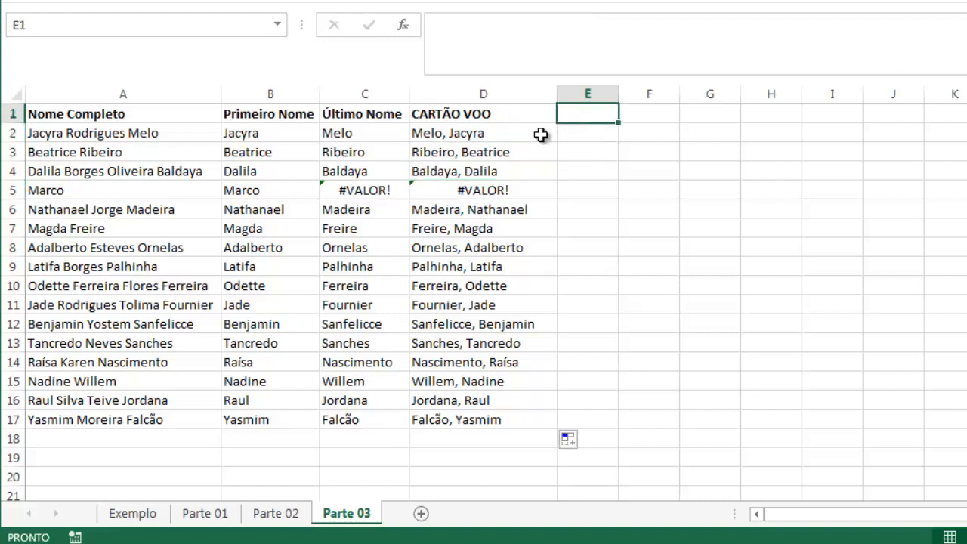
pyautogui.click(472, 135)
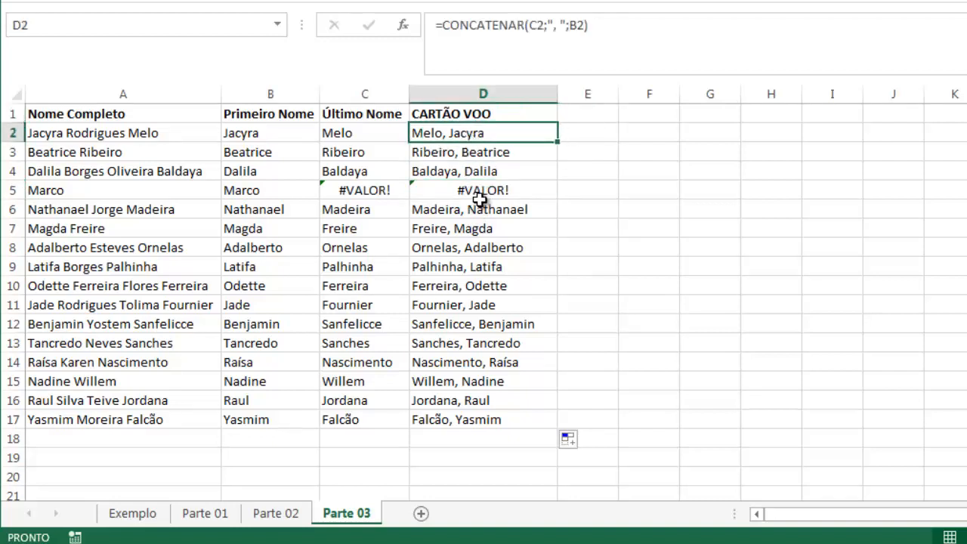
pyautogui.doubleClick(477, 134)
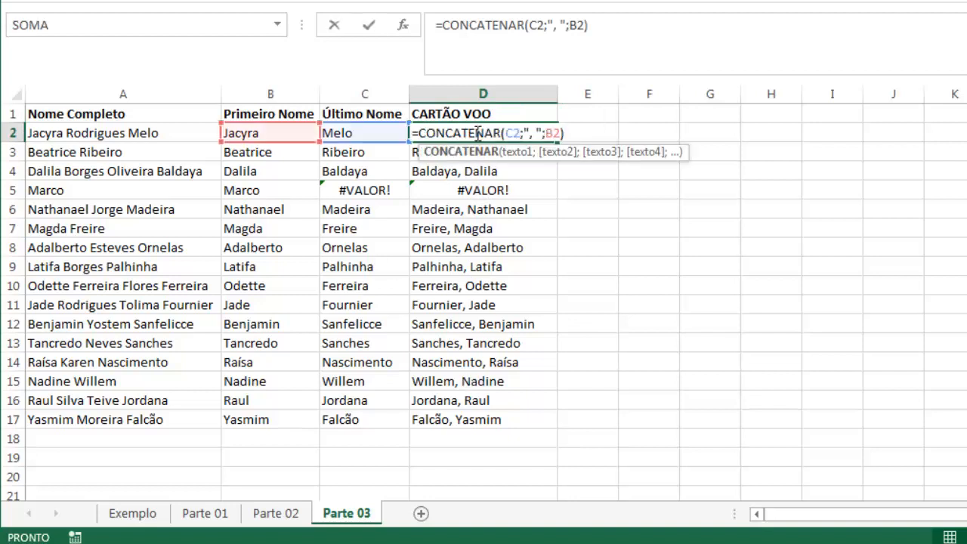
pyautogui.press('Escape')
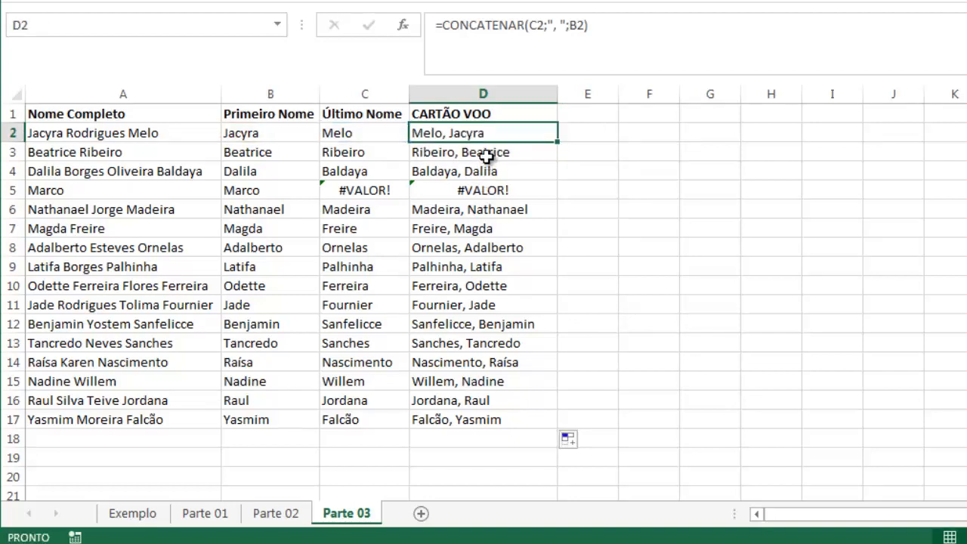
pyautogui.click(249, 136)
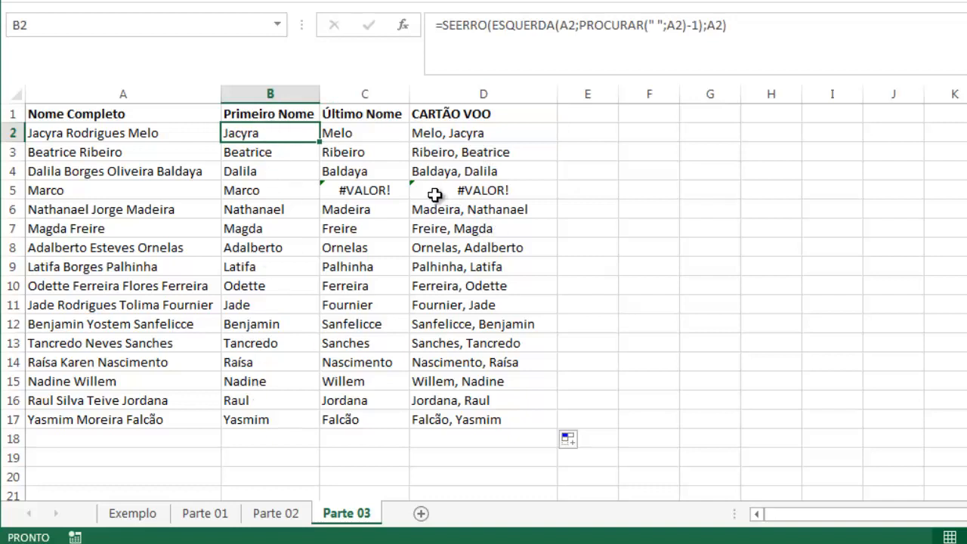
pyautogui.click(250, 191)
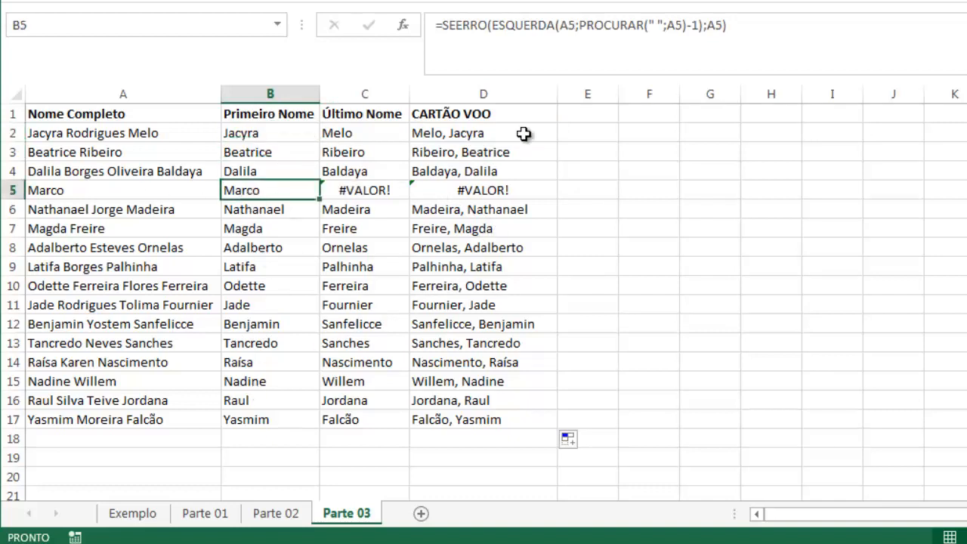
# Add the header SEERRO in E1
pyautogui.click(571, 118)
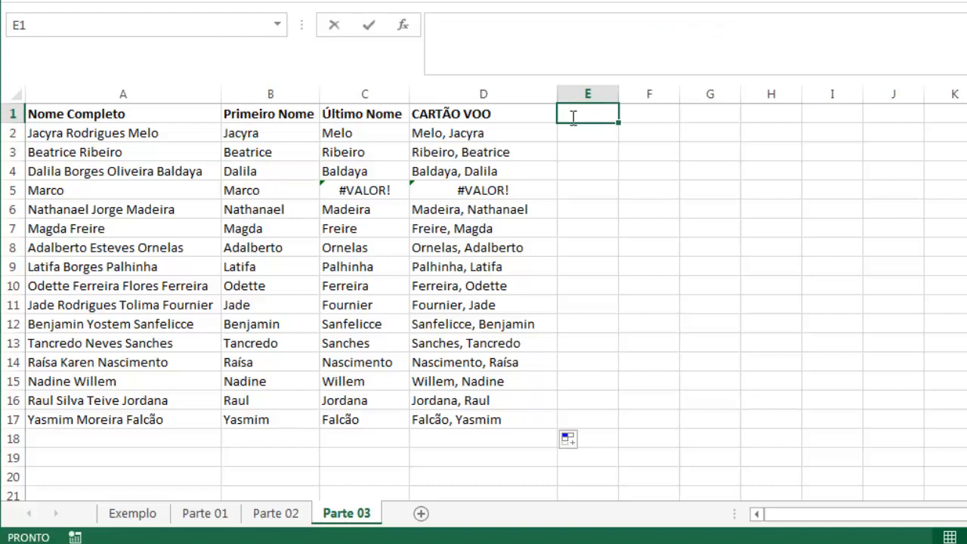
pyautogui.write('SEE')
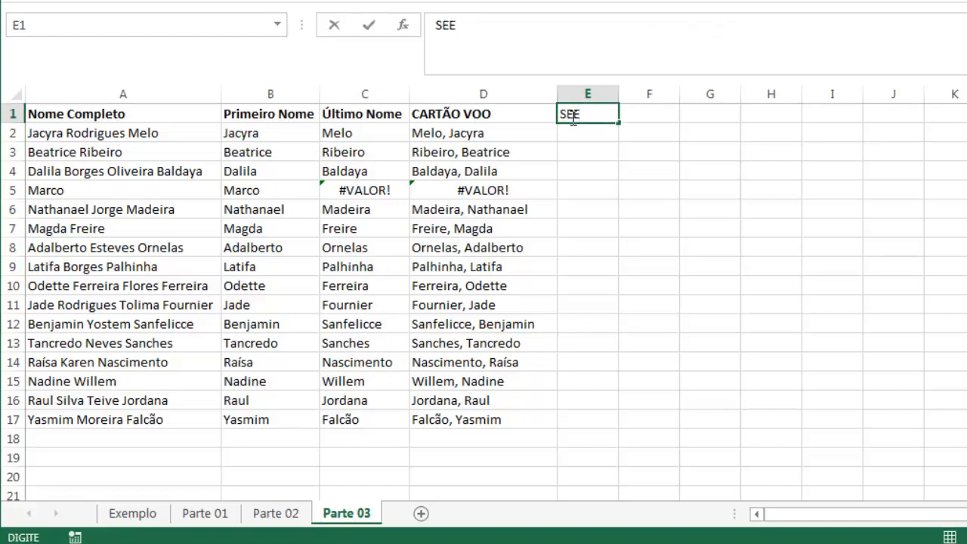
pyautogui.write('RRO')
pyautogui.press('Return')
# Enter =SEERRO(D2;B2) in E2 to fall back to the first name when the joined name gives an error
pyautogui.write('=SE')
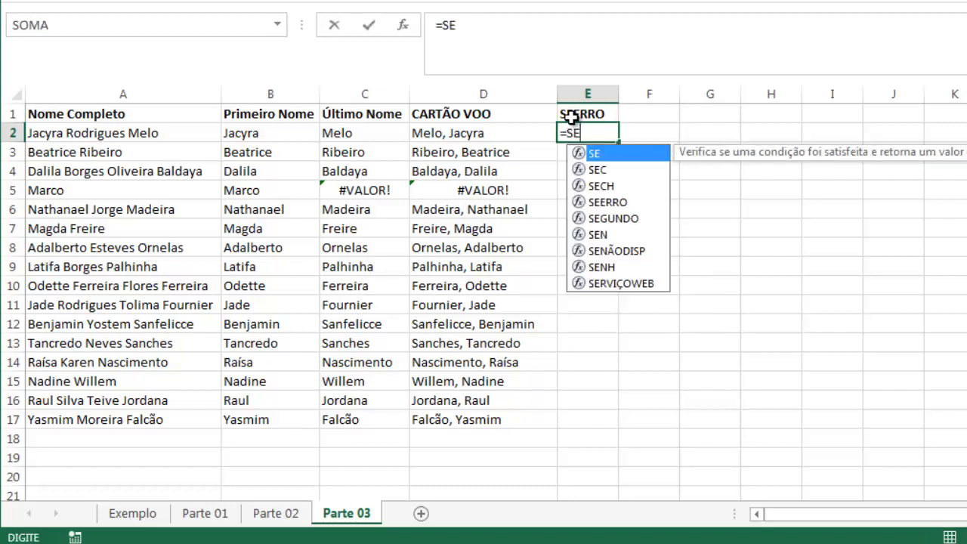
pyautogui.write('ERRO(')
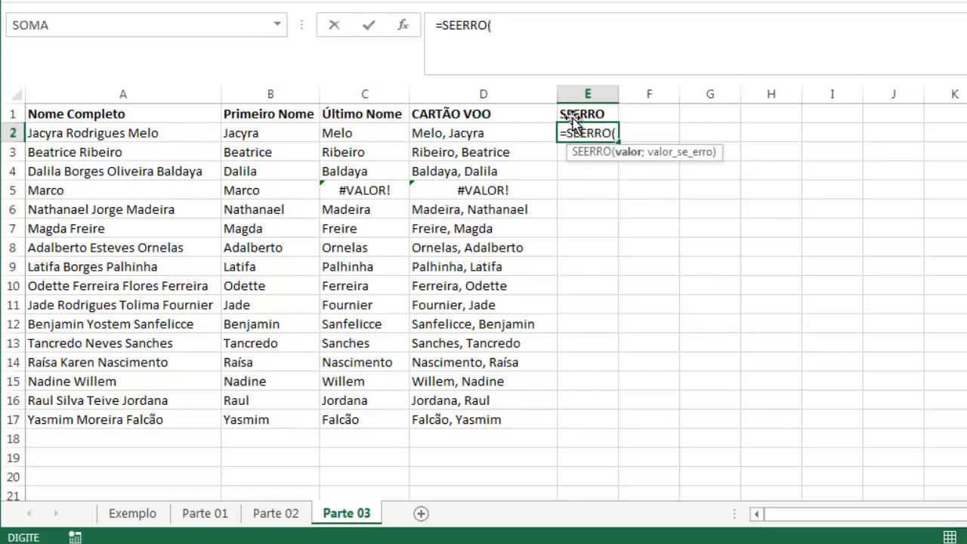
pyautogui.click(492, 133)
pyautogui.write(';')
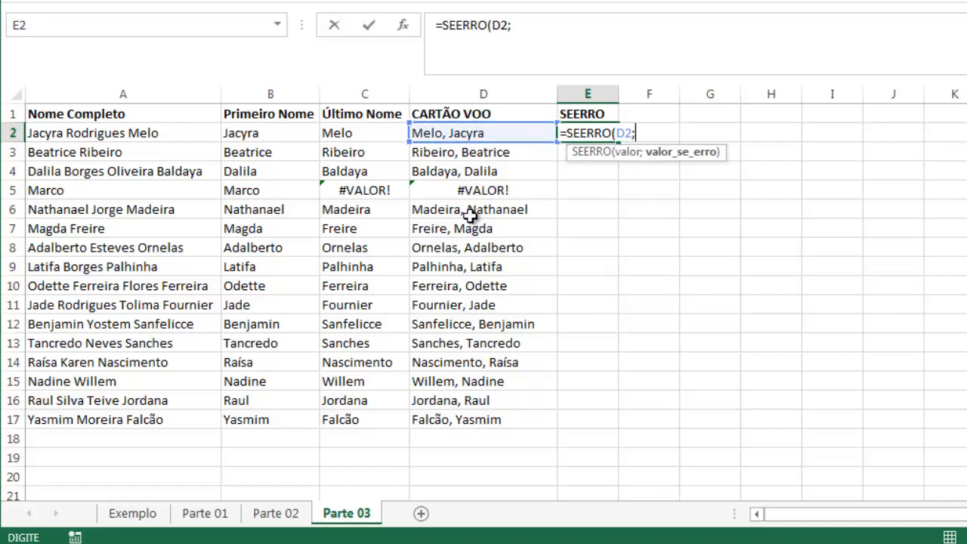
pyautogui.click(252, 134)
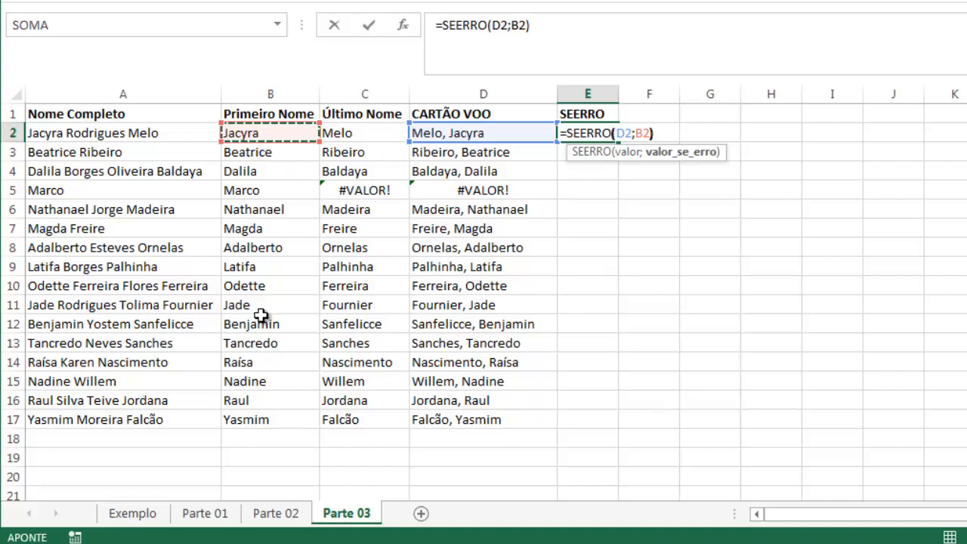
pyautogui.write(')')
pyautogui.press('Return')
# Fill E2's SEERRO formula down to E17, check row 5, and autofit the width of column E
pyautogui.click(611, 135)
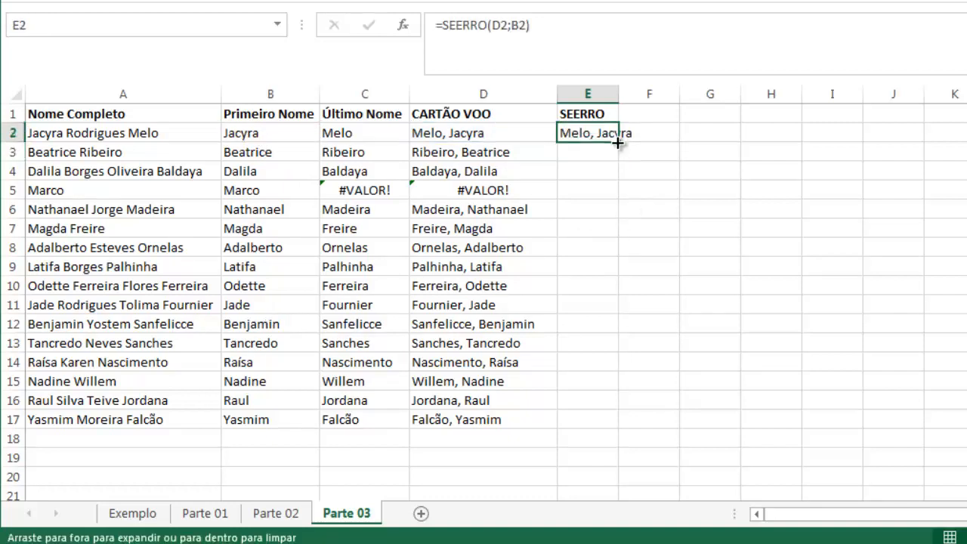
pyautogui.doubleClick(617, 142)
pyautogui.click(586, 173)
pyautogui.click(587, 191)
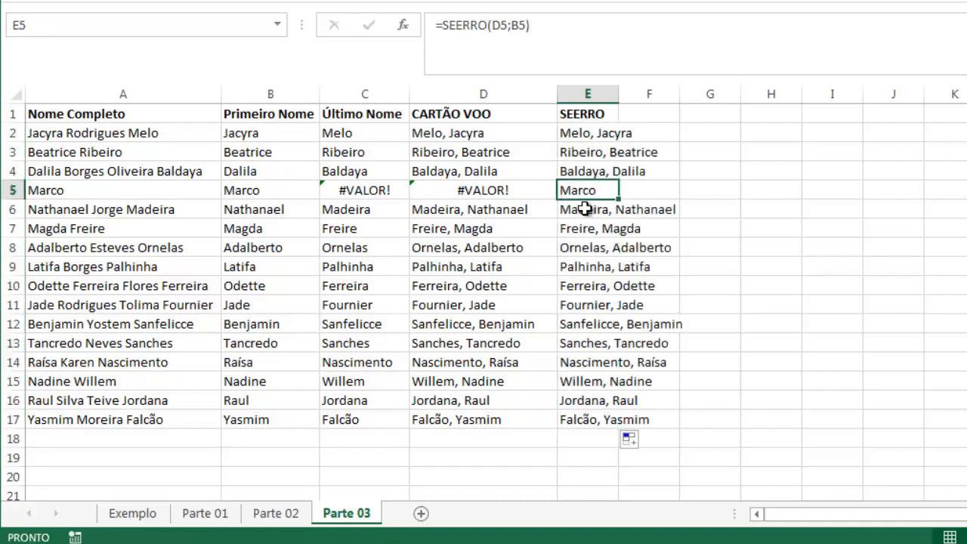
pyautogui.click(520, 192)
pyautogui.click(608, 192)
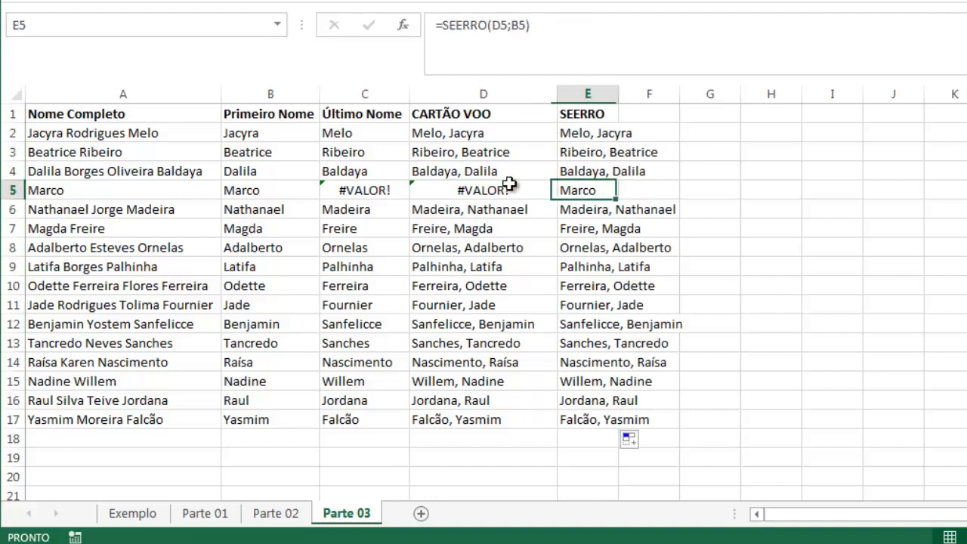
pyautogui.click(260, 191)
pyautogui.moveTo(594, 133); pyautogui.dragTo(589, 417)
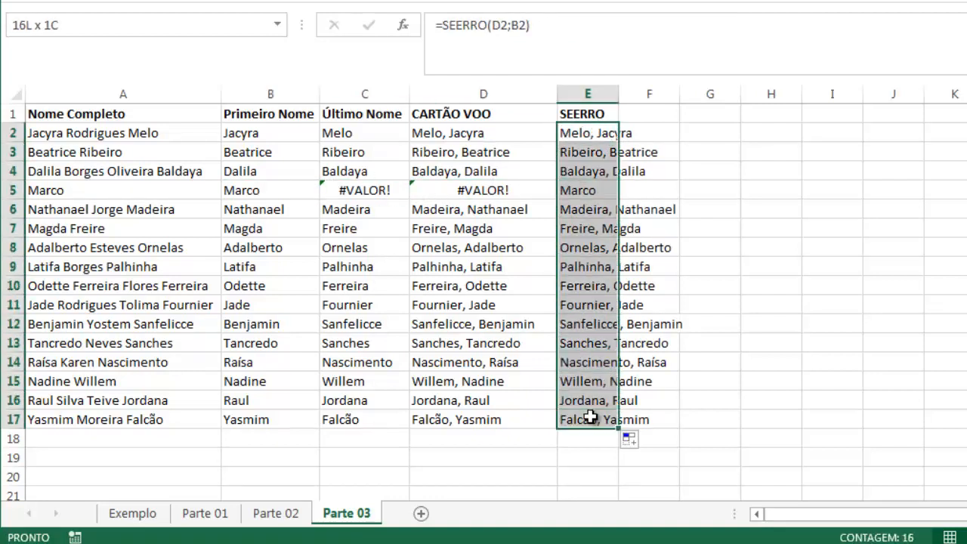
pyautogui.doubleClick(618, 92)
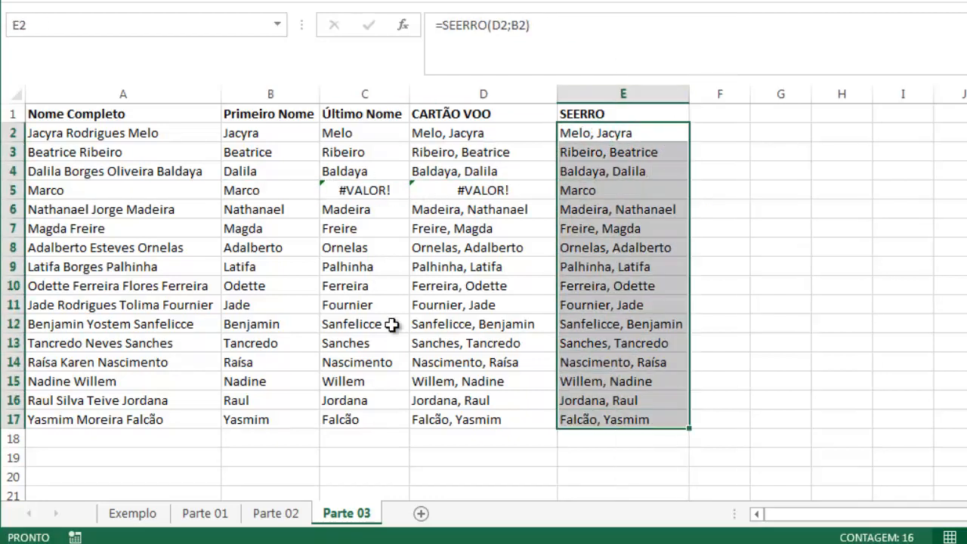
# Check the target format on the Exemplo sheet and change E2 on Parte 03 to =MAIÚSCULA(SEERRO(D2;B2))
pyautogui.click(117, 515)
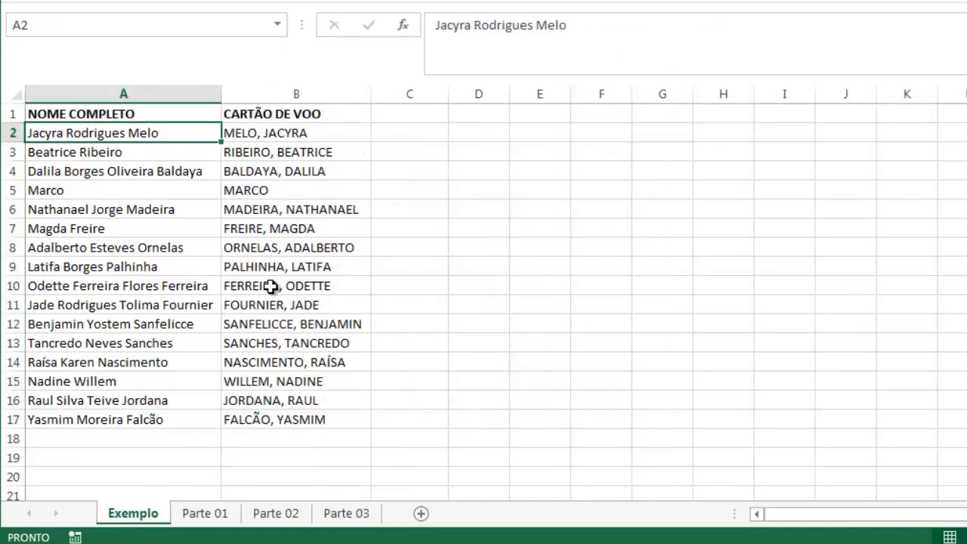
pyautogui.click(332, 513)
pyautogui.click(567, 134)
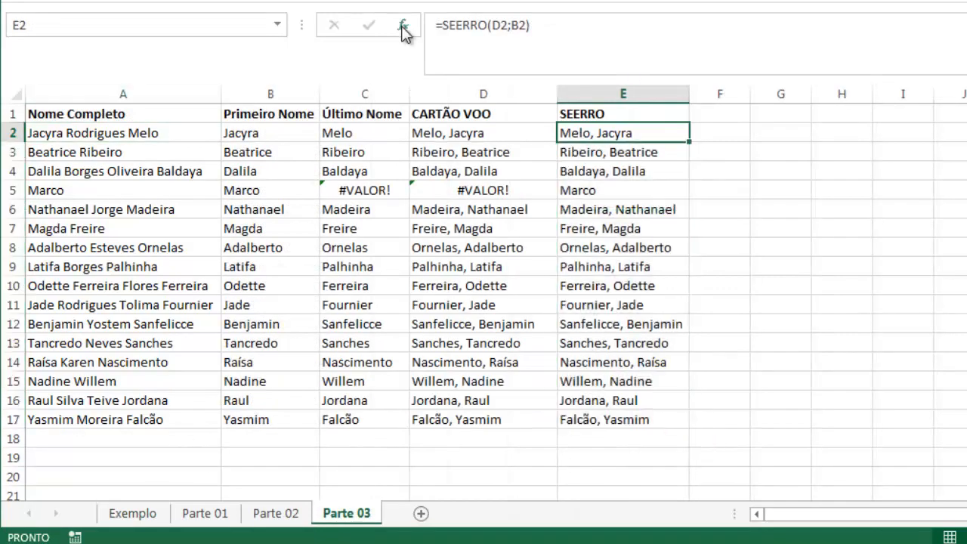
pyautogui.click(445, 23)
pyautogui.write('MAI')
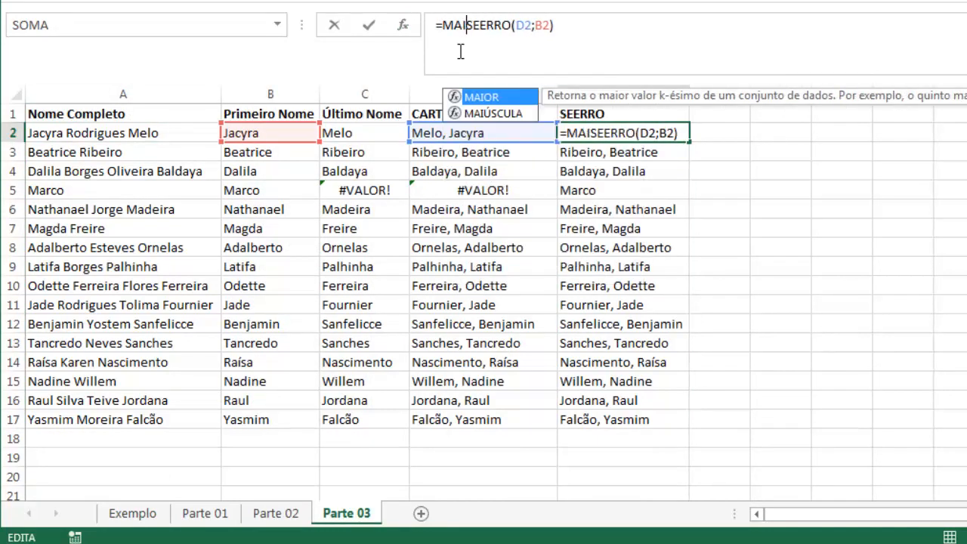
pyautogui.press('Down')
pyautogui.press('Tab')
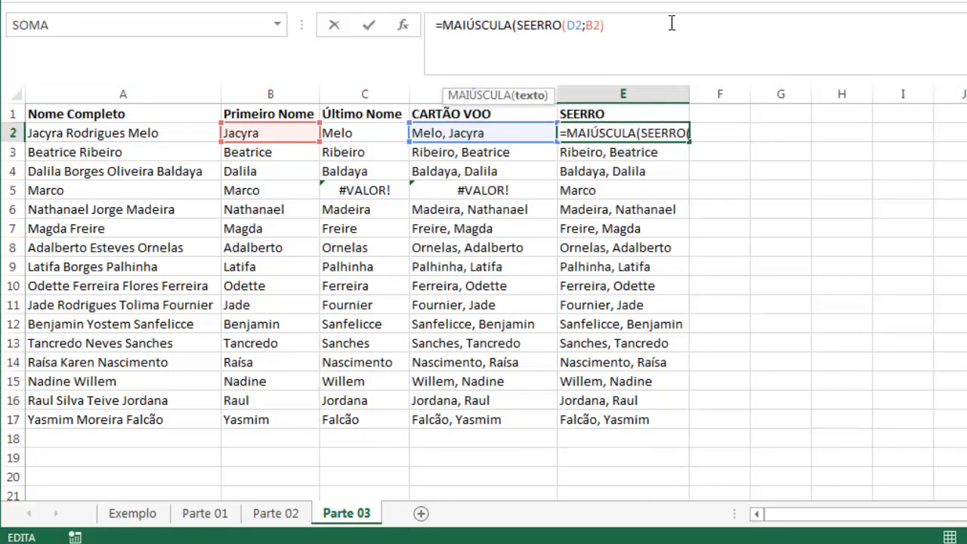
pyautogui.write(')')
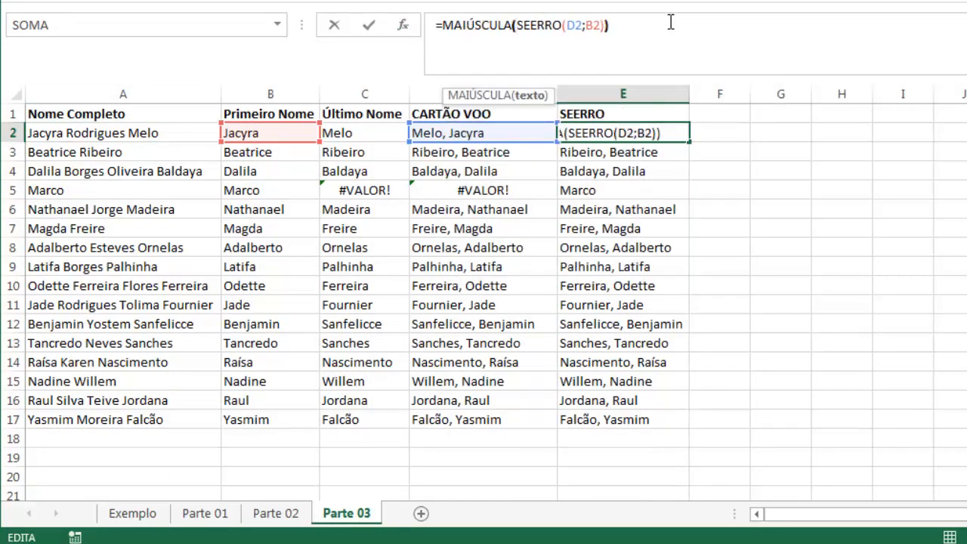
pyautogui.press('Return')
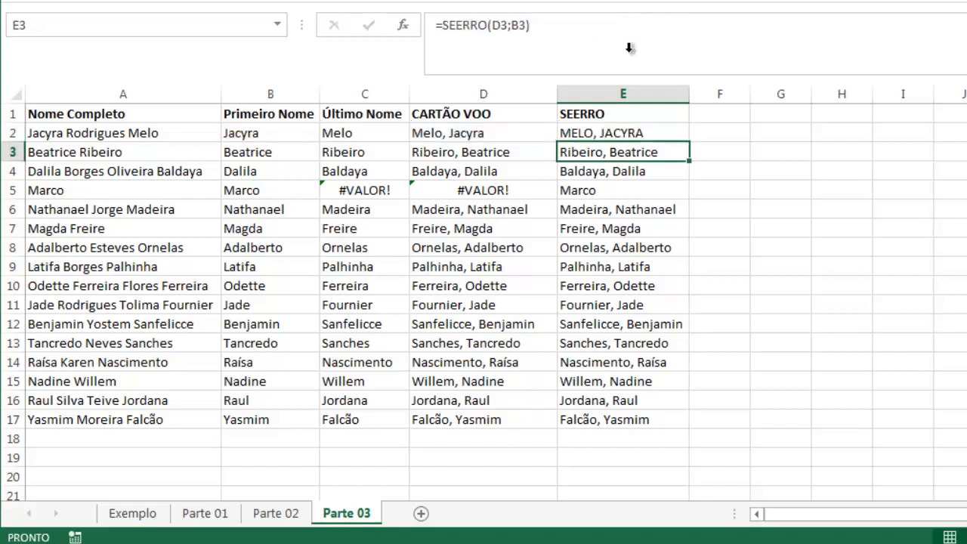
# Fill the MAIÚSCULA formula from E2 down to E17 and autofit column E again
pyautogui.click(647, 135)
pyautogui.doubleClick(690, 145)
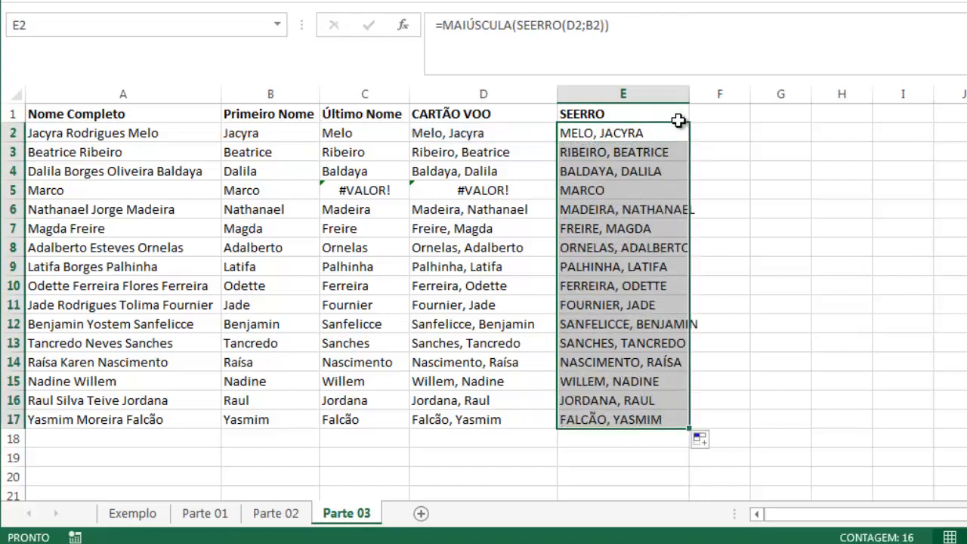
pyautogui.click(611, 206)
pyautogui.doubleClick(690, 90)
pyautogui.click(624, 130)
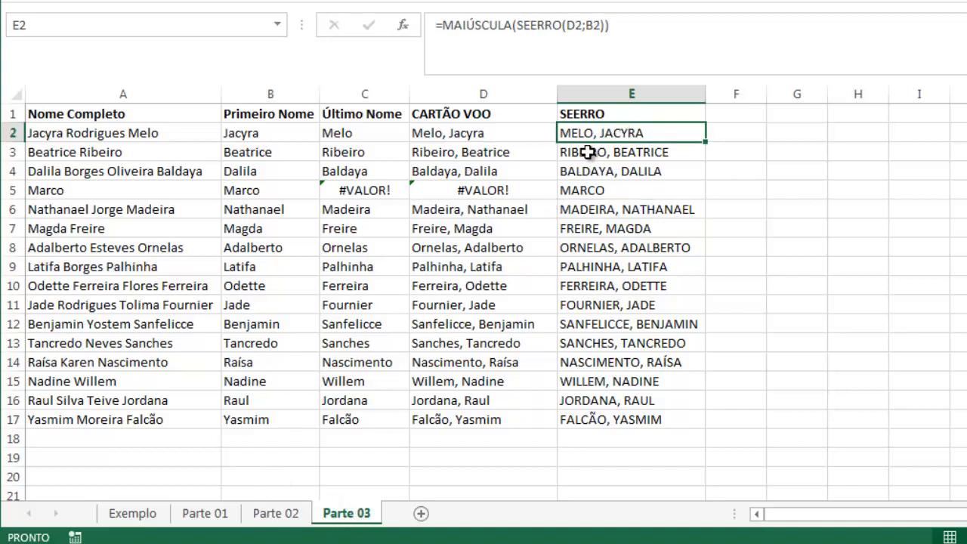
# Examine which cells E2's MAIÚSCULA formula refers to and compare it with the full name in A2
pyautogui.doubleClick(605, 133)
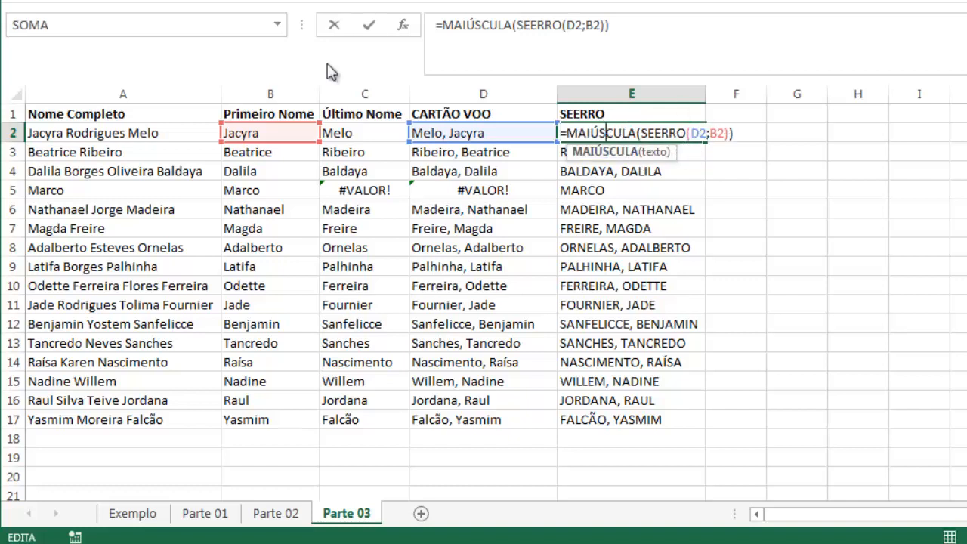
pyautogui.press('Escape')
pyautogui.click(111, 133)
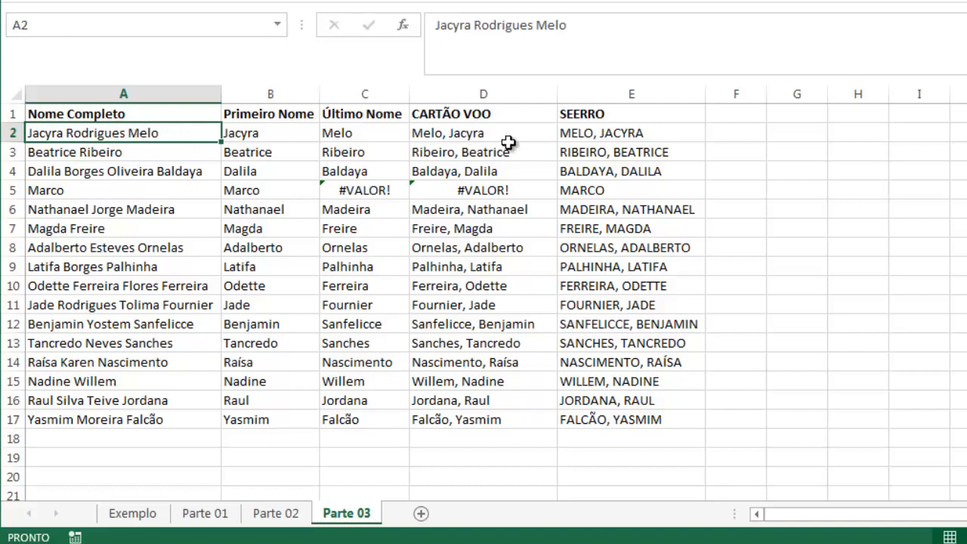
pyautogui.click(587, 133)
pyautogui.doubleClick(588, 133)
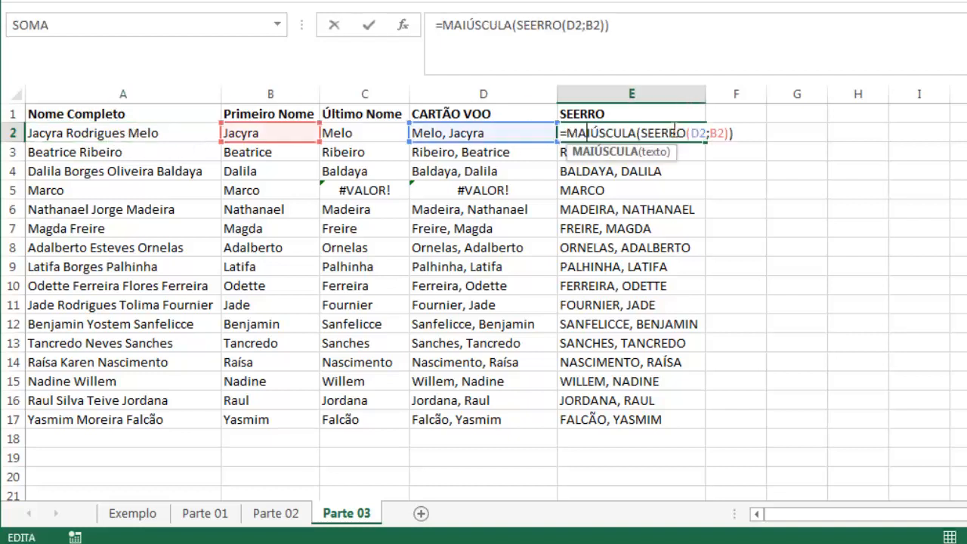
# Copy CONCATENAR(C2;", ";B2) from D2 and substitute it for the D2 reference in E2's formula
pyautogui.click(469, 133)
pyautogui.moveTo(636, 28); pyautogui.dragTo(443, 25)
pyautogui.hotkey('ctrl', 'c')
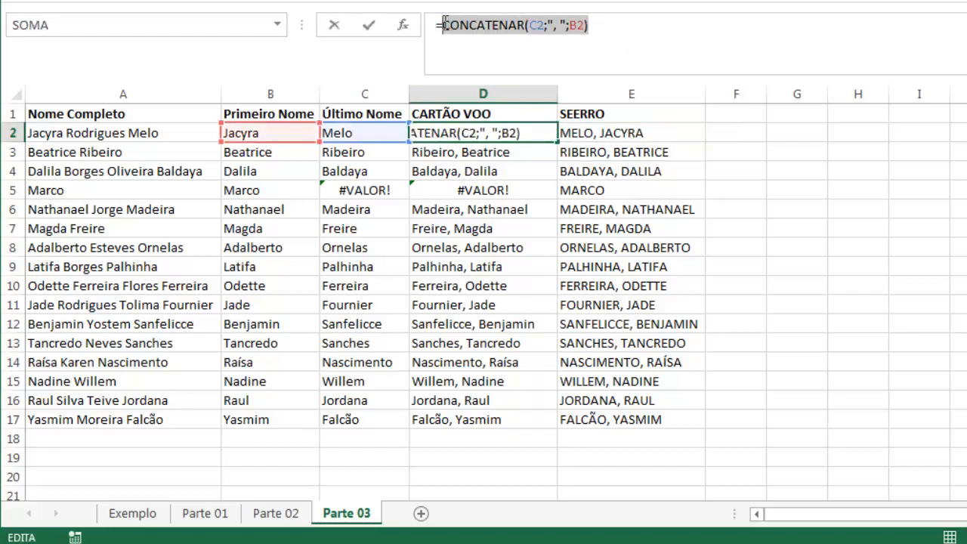
pyautogui.press('Escape')
pyautogui.doubleClick(596, 131)
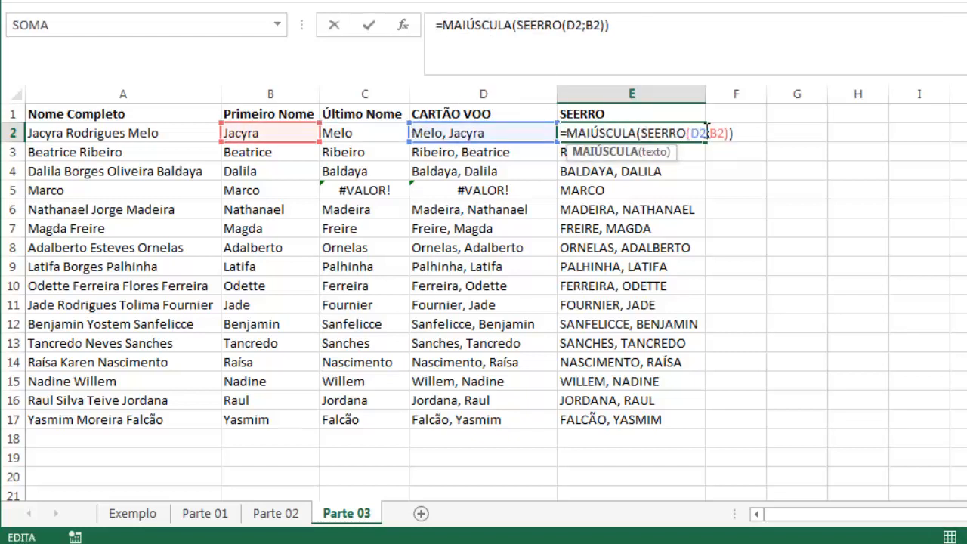
pyautogui.hotkey('ctrl', 'v')
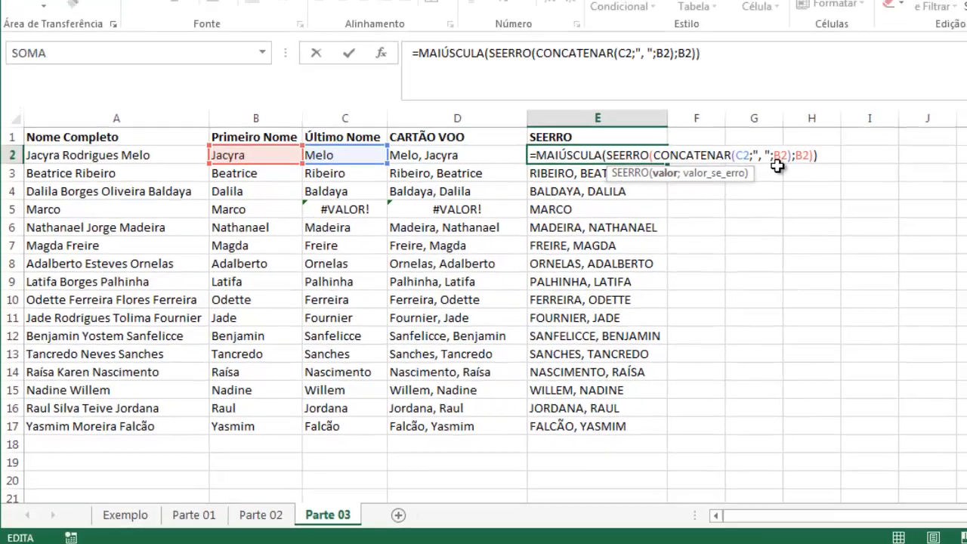
pyautogui.press('Return')
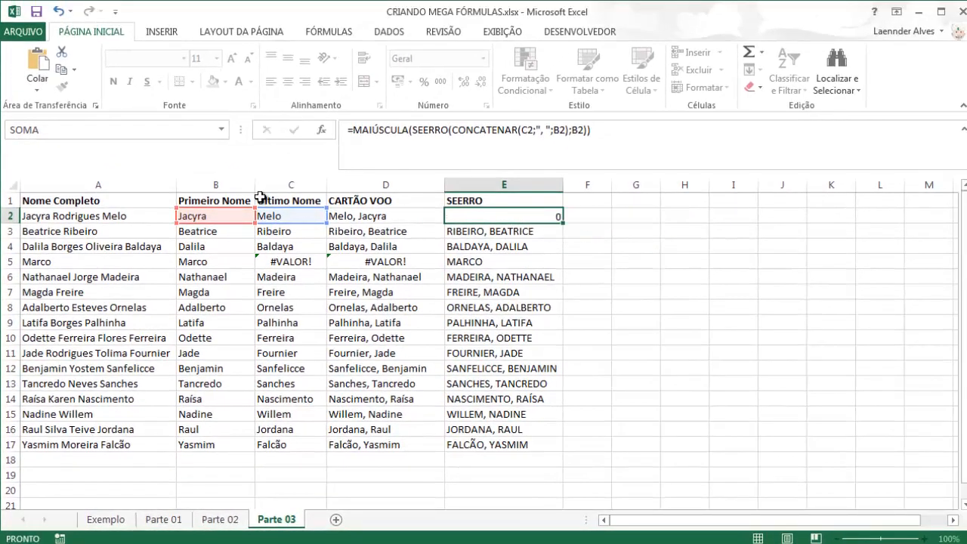
# Copy the entire DIREITA last-name formula from C2 without its equals sign, leaving C2 as it is
pyautogui.doubleClick(279, 216)
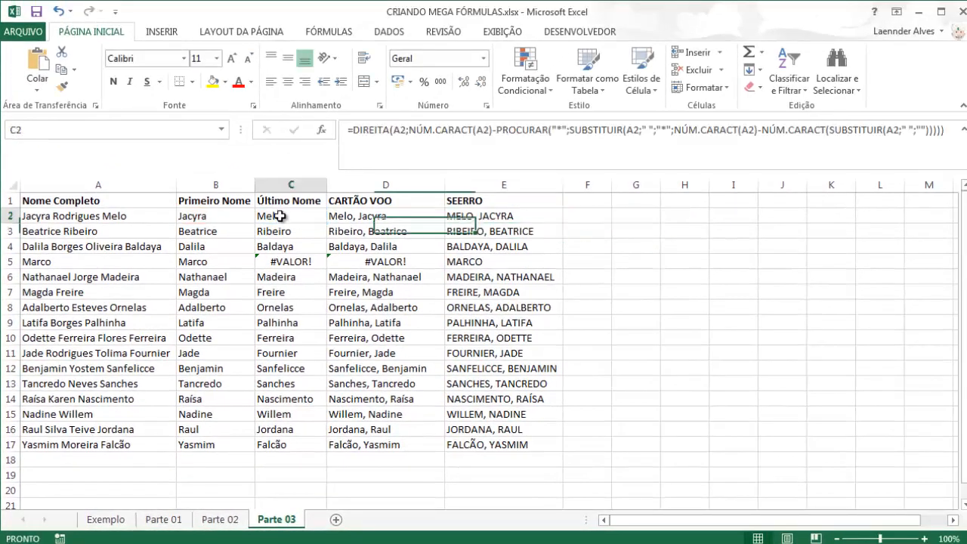
pyautogui.click(858, 216)
pyautogui.doubleClick(272, 217)
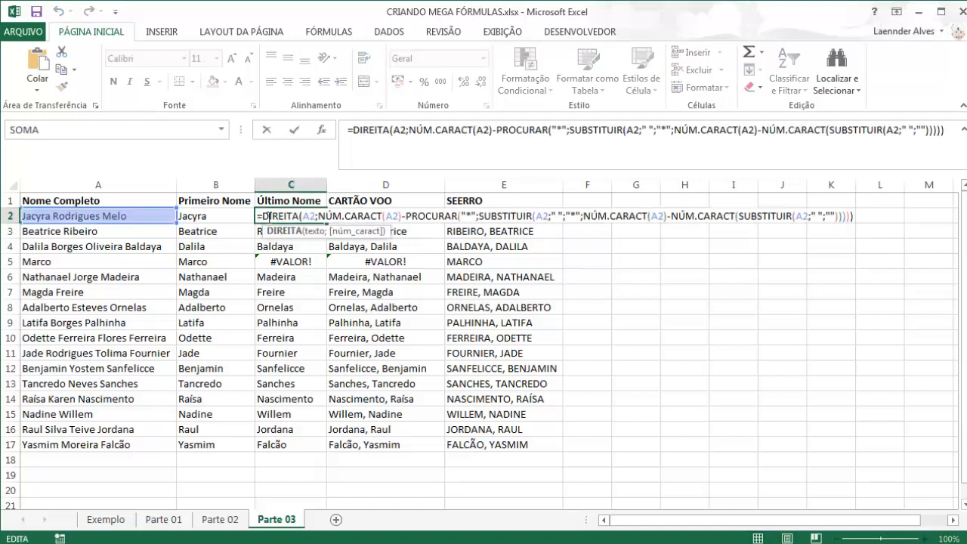
pyautogui.moveTo(263, 217); pyautogui.dragTo(877, 216)
pyautogui.hotkey('ctrl', 'c')
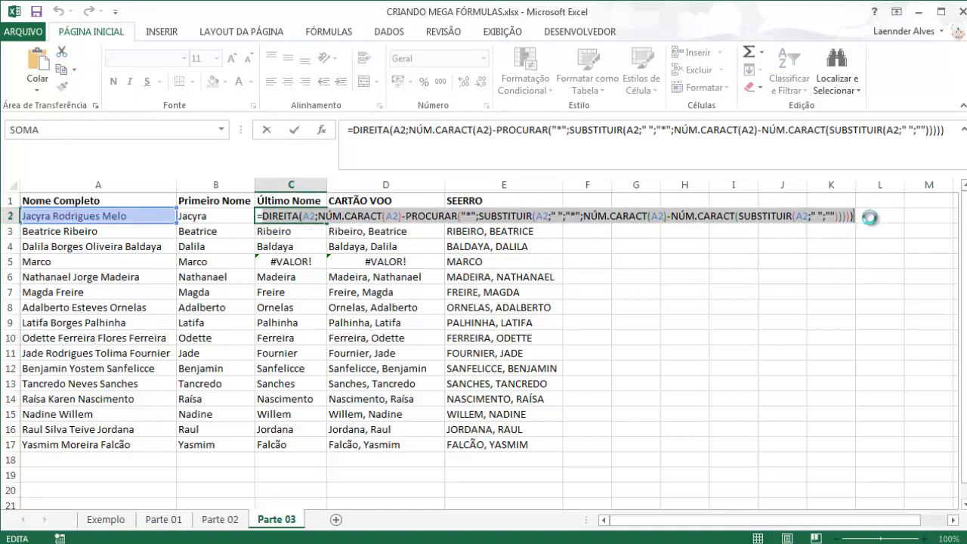
pyautogui.press('Escape')
# Replace the C2 reference inside E2's CONCATENAR with the copied DIREITA formula and commit the change
pyautogui.click(505, 215)
pyautogui.doubleClick(473, 217)
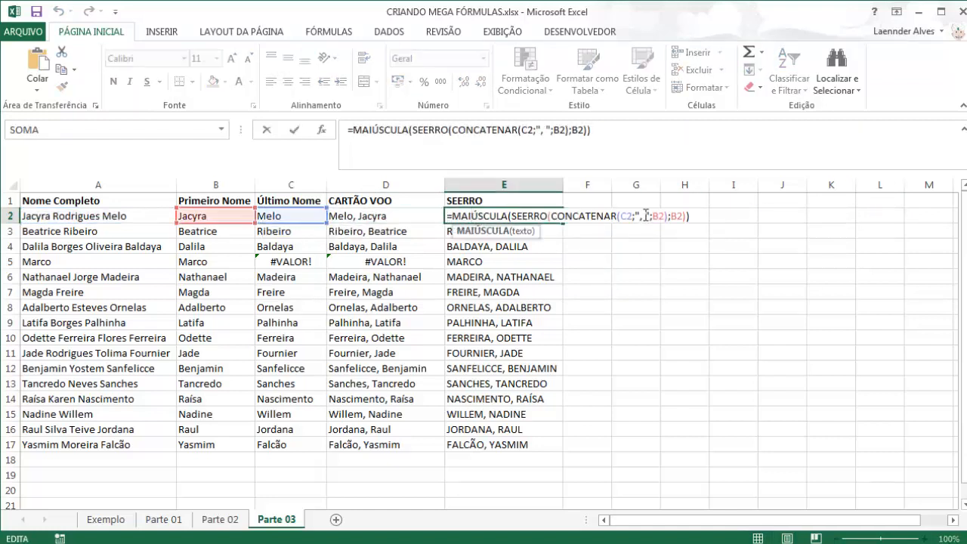
pyautogui.doubleClick(624, 217)
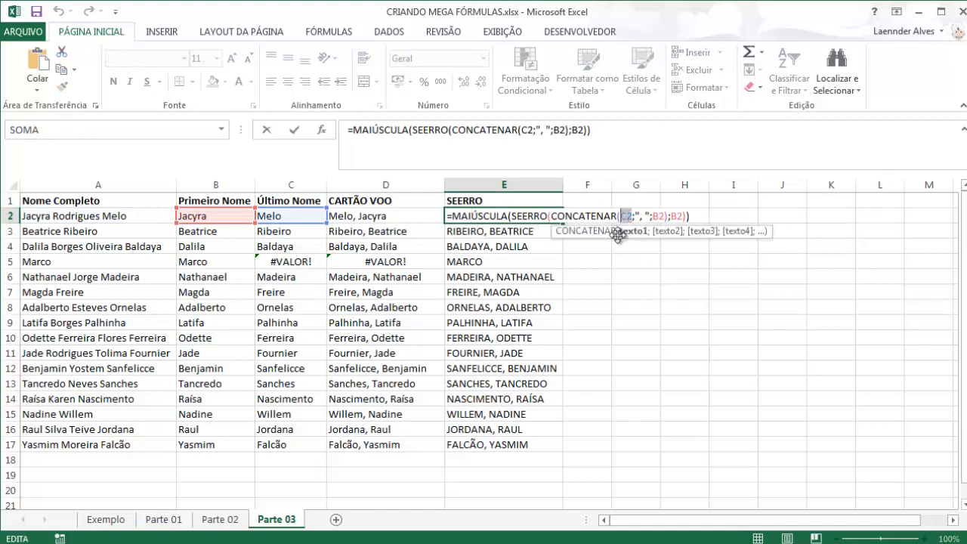
pyautogui.hotkey('ctrl', 'v')
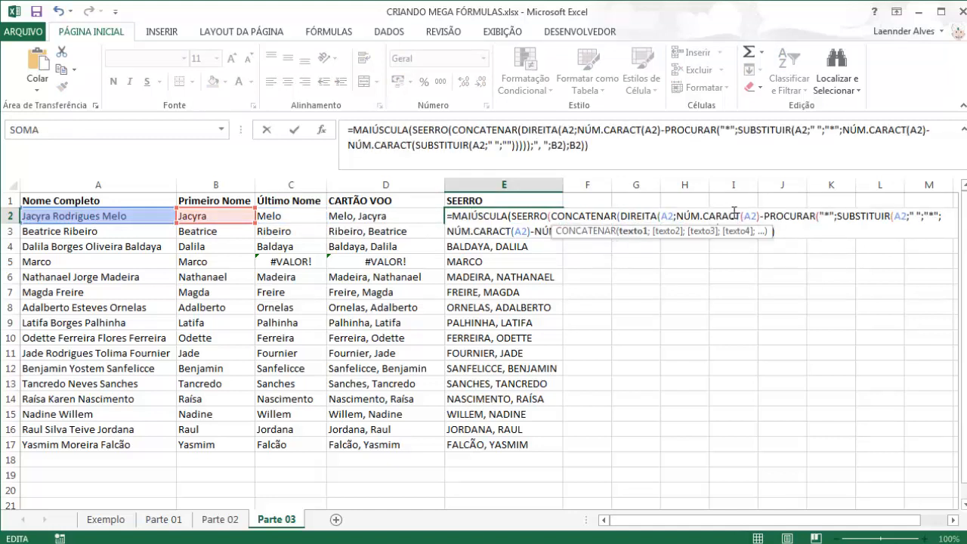
pyautogui.click(733, 214)
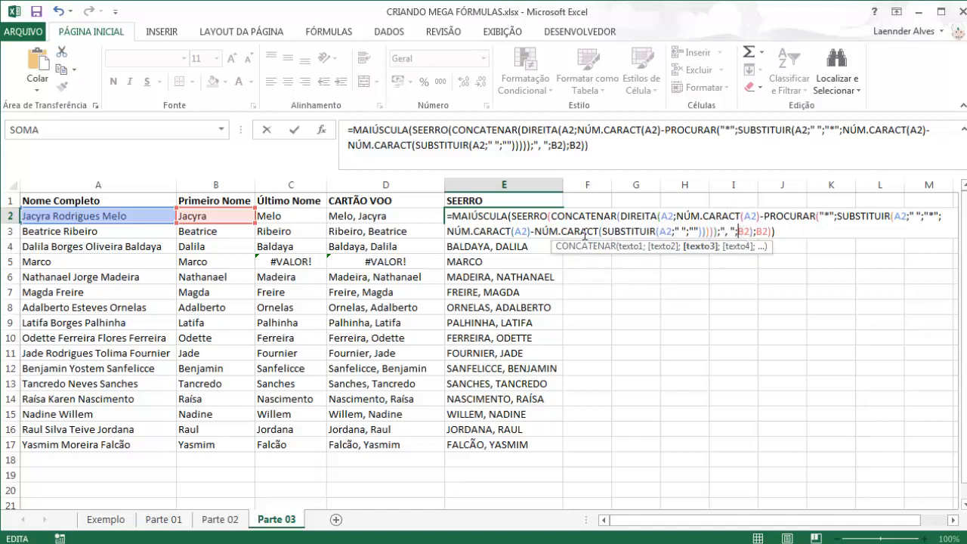
pyautogui.press('Return')
# Copy SEERRO(ESQUERDA(A2;PROCURAR(" ";A2)-1);A2) from B2 without the equals sign, leaving B2 as it is
pyautogui.click(233, 219)
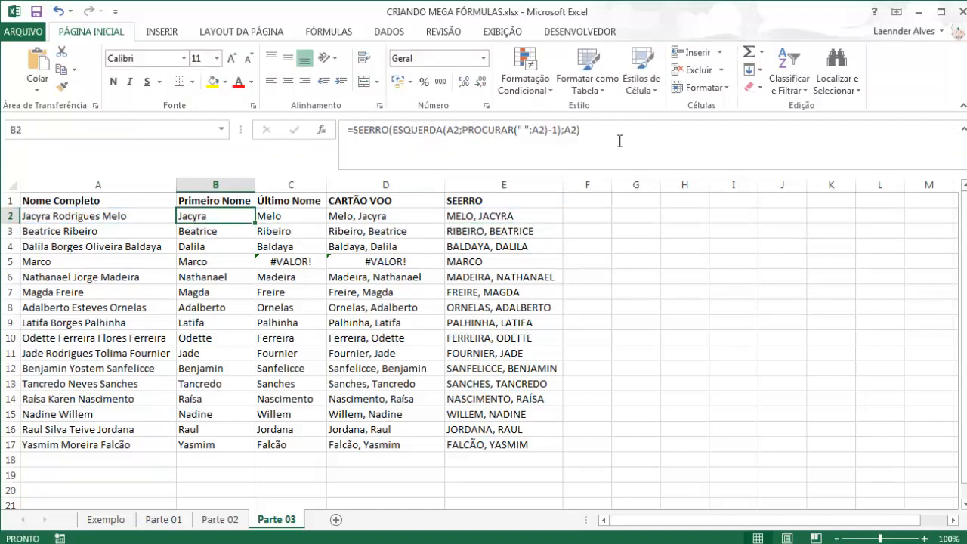
pyautogui.moveTo(581, 129); pyautogui.dragTo(360, 129)
pyautogui.hotkey('ctrl', 'c')
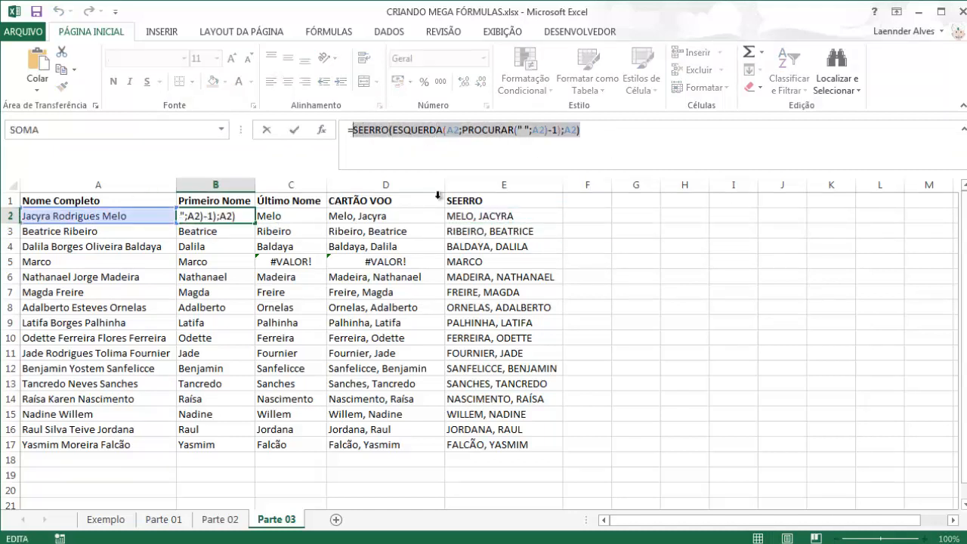
pyautogui.press('Escape')
# Replace both B2 references in E2's formula with the copied SEERRO(ESQUERDA(A2;PROCURAR(" ";A2)-1);A2) and commit the change
pyautogui.doubleClick(496, 216)
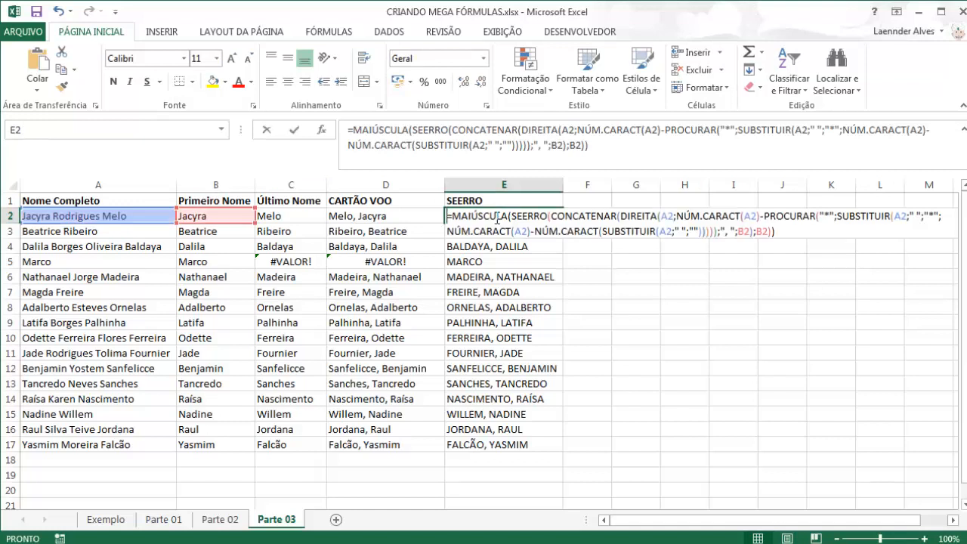
pyautogui.click(738, 234)
pyautogui.doubleClick(744, 230)
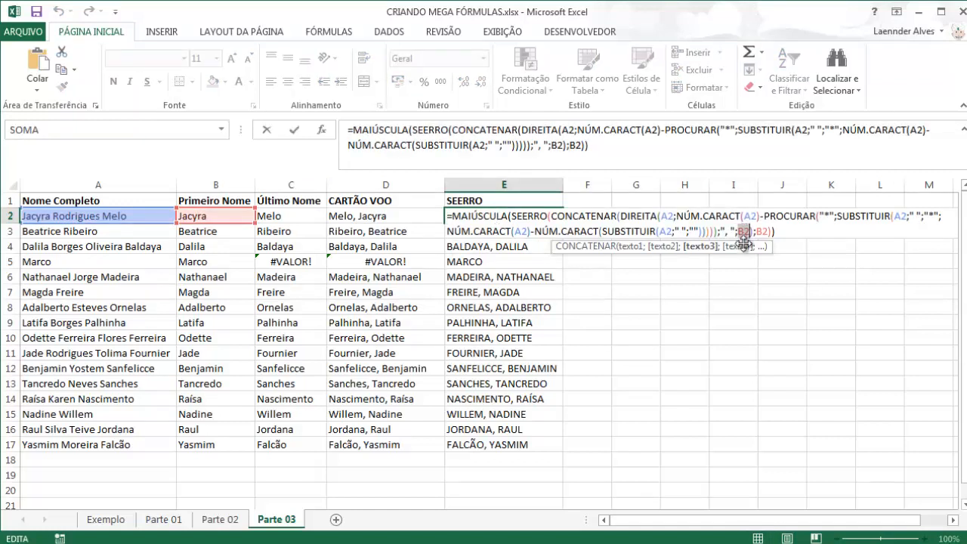
pyautogui.hotkey('ctrl', 'v')
pyautogui.doubleClick(477, 247)
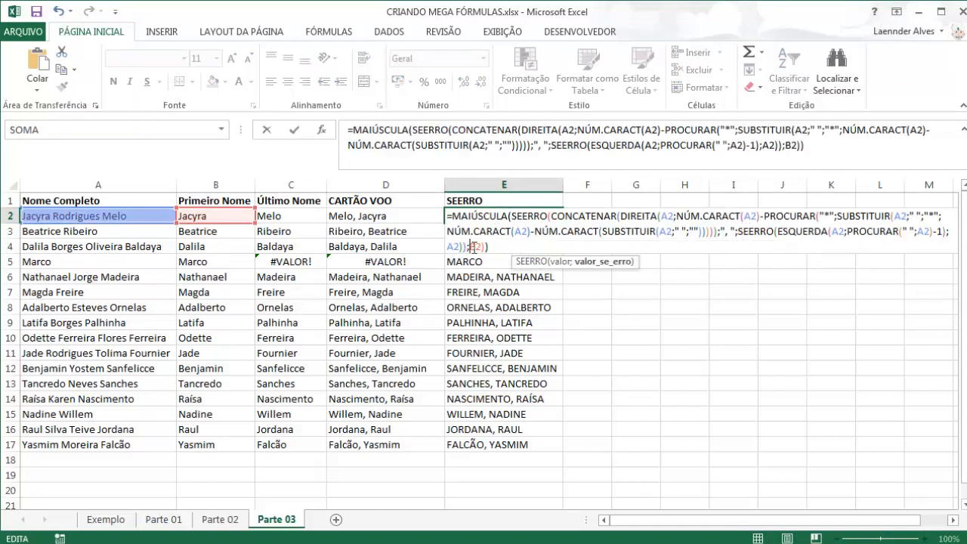
pyautogui.hotkey('ctrl', 'v')
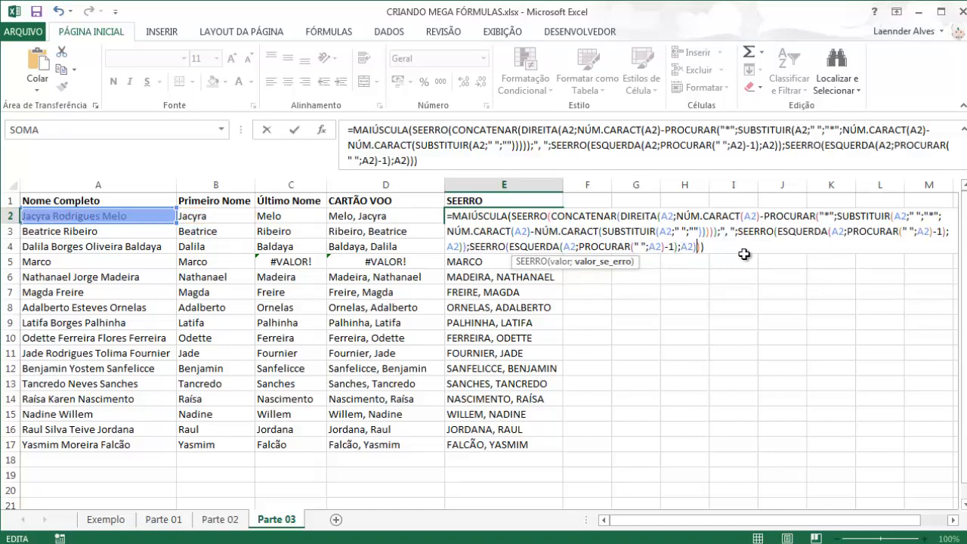
pyautogui.press('Return')
# Fill the mega formula from E2 down to E17 and delete the helper columns B to D
pyautogui.click(506, 217)
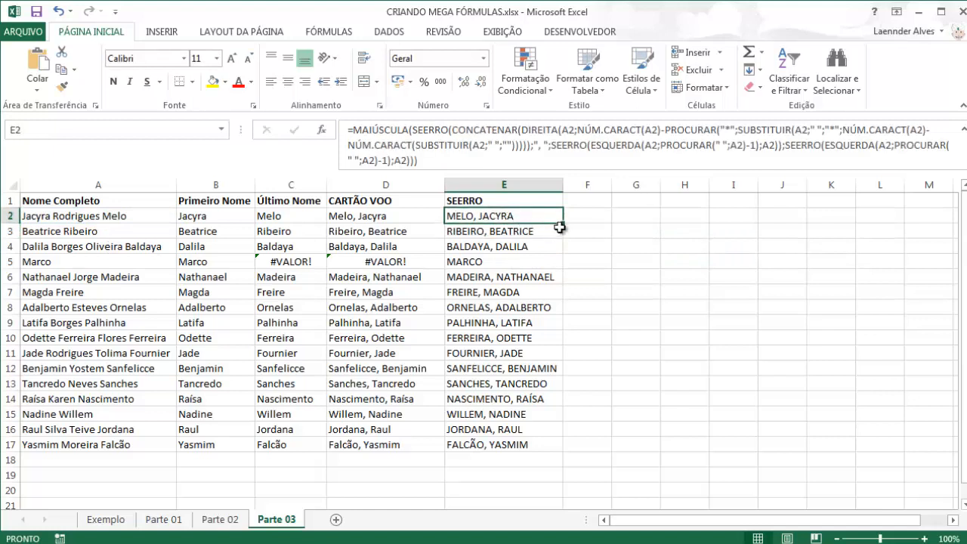
pyautogui.doubleClick(563, 224)
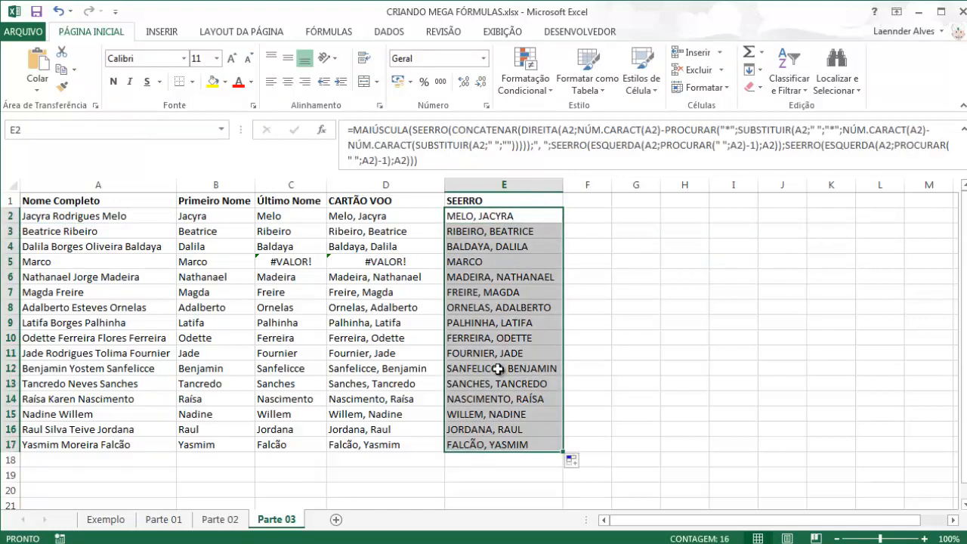
pyautogui.moveTo(429, 184); pyautogui.dragTo(221, 187)
pyautogui.rightClick(221, 185)
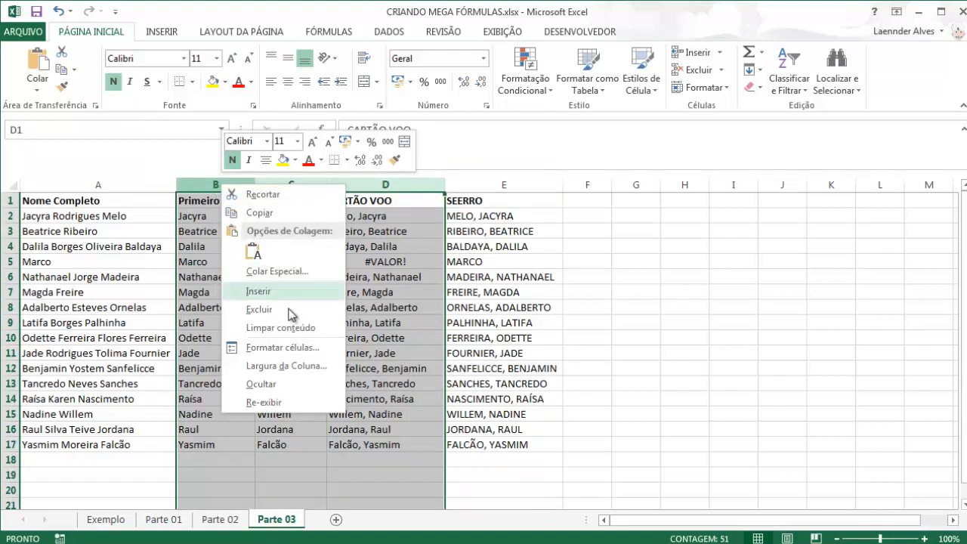
pyautogui.click(288, 311)
# Rename the B1 header as CARTÃO DE VOO
pyautogui.click(206, 198)
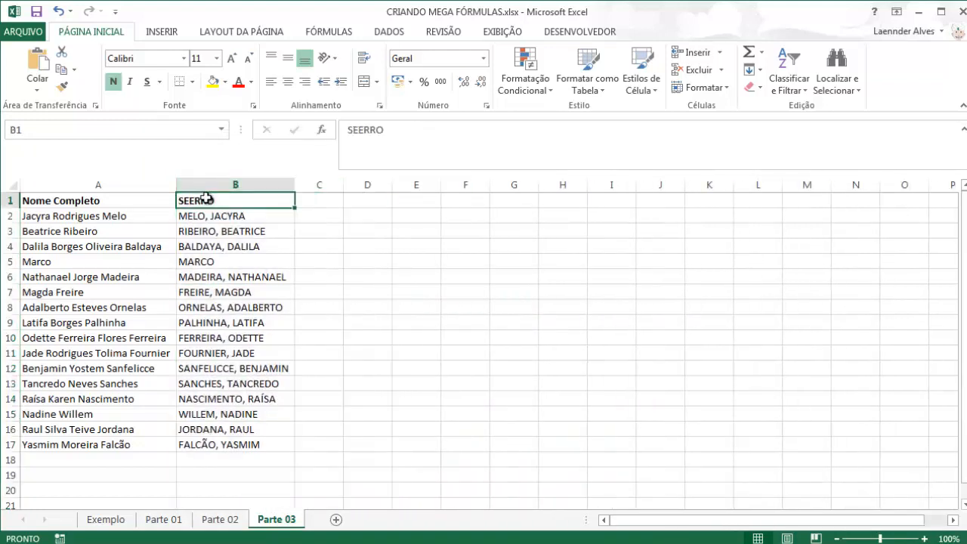
pyautogui.write('CAR')
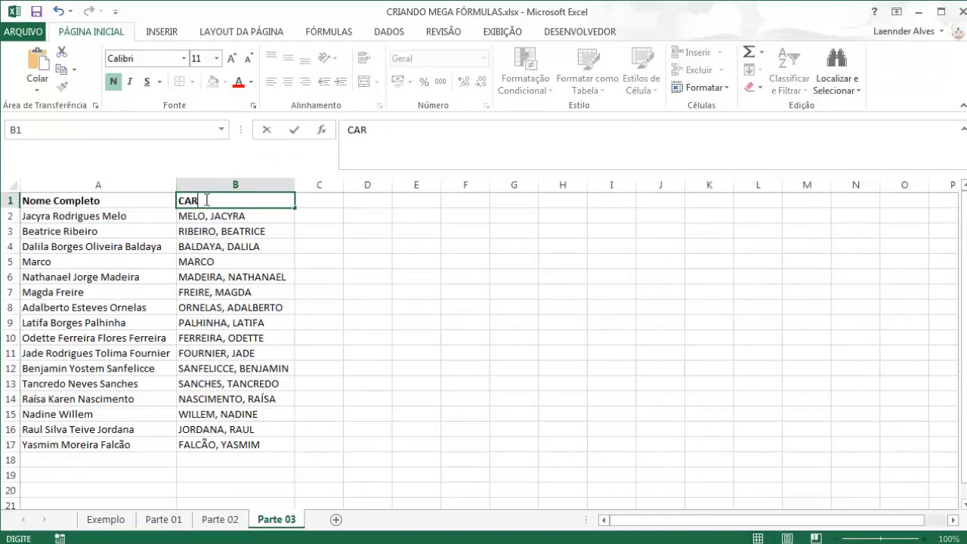
pyautogui.write('TÃO DE VOO')
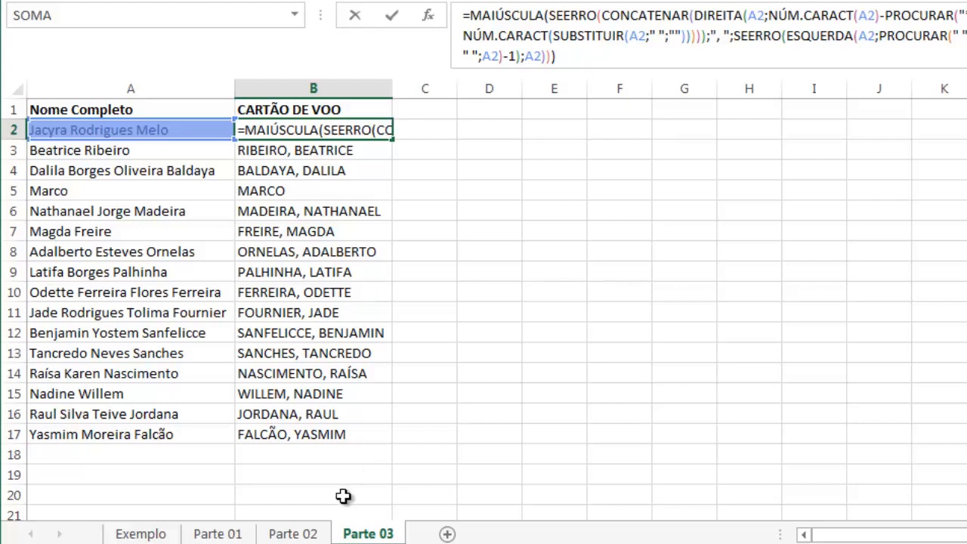
# Review the last-name breakdown on Parte 02 and the complete mega formula in B2 on Parte 03
pyautogui.click(293, 533)
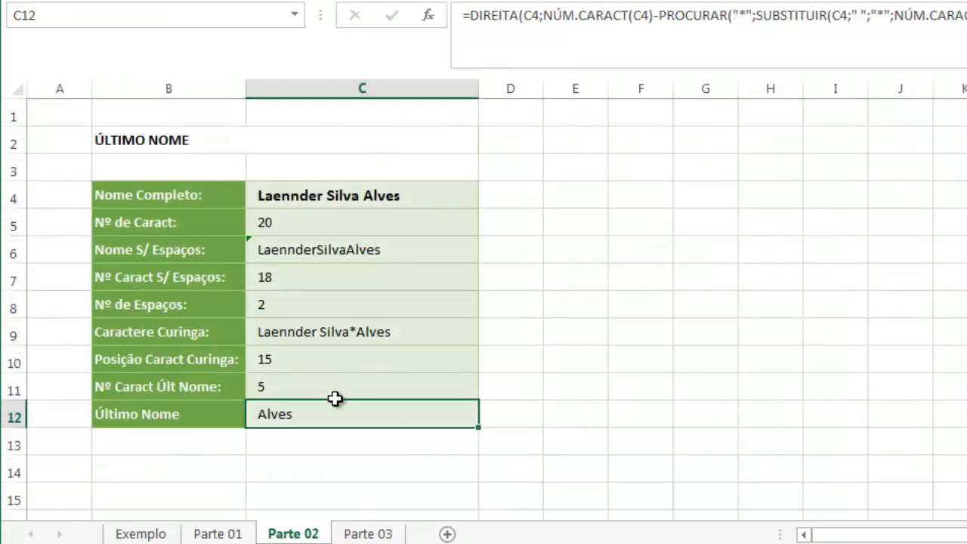
pyautogui.click(368, 533)
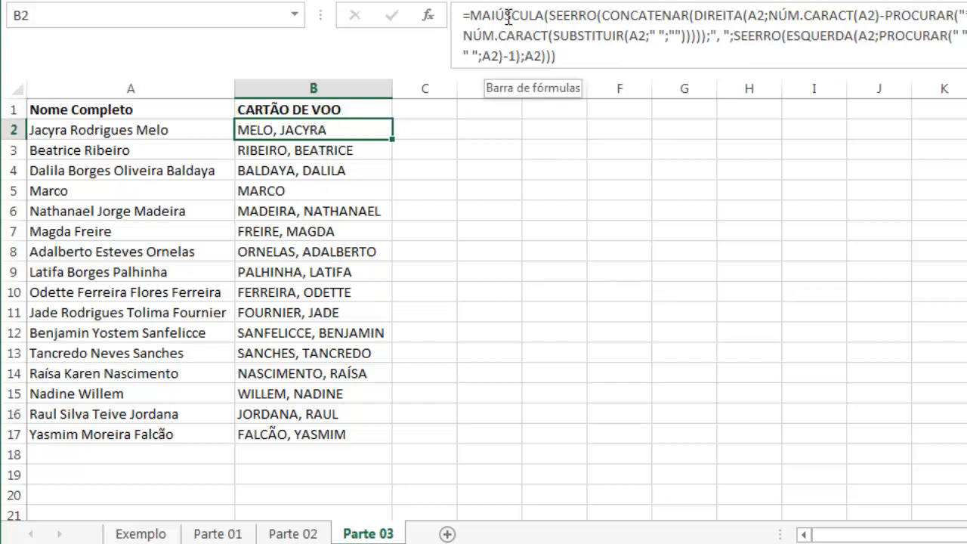
pyautogui.click(566, 58)
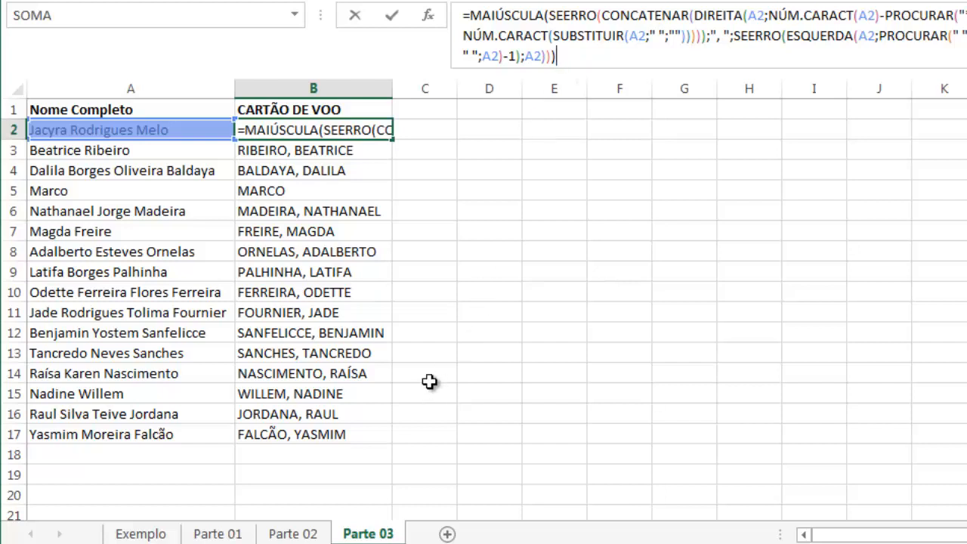
pyautogui.press('Escape')
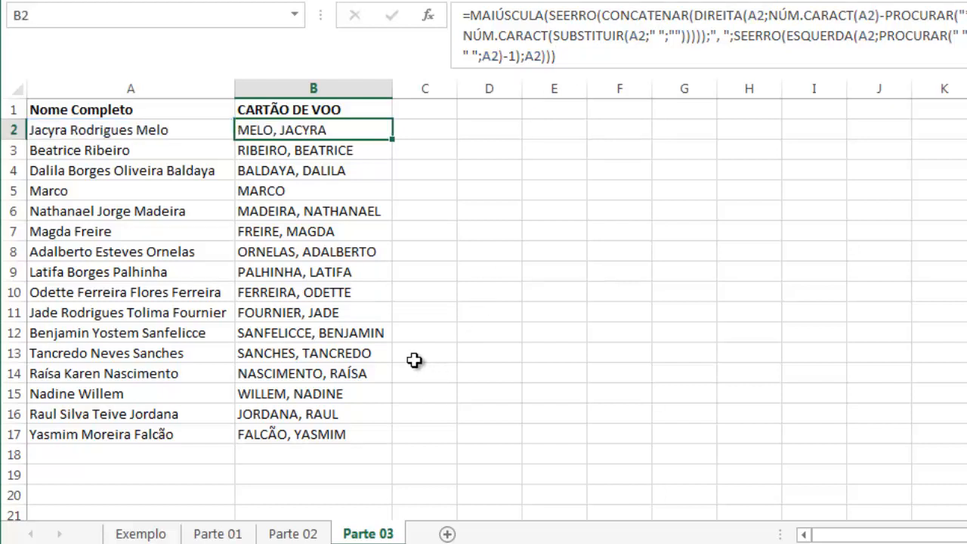